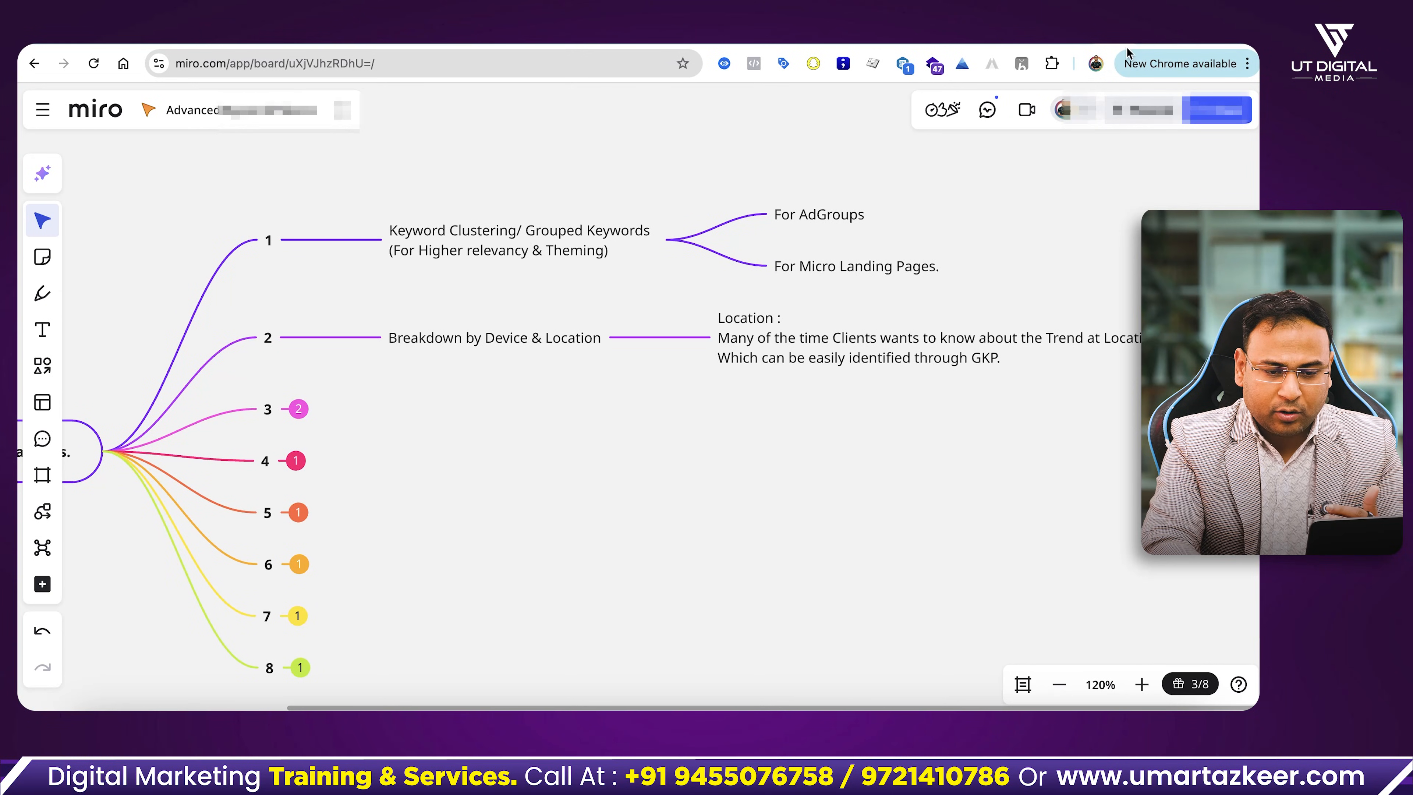
Step: Switch to Google Ads Keyword Planner and show the "Packers and movers" keyword ideas in Keyword view
left_click(1132, 41)
scroll(705, 401, "up", 4)
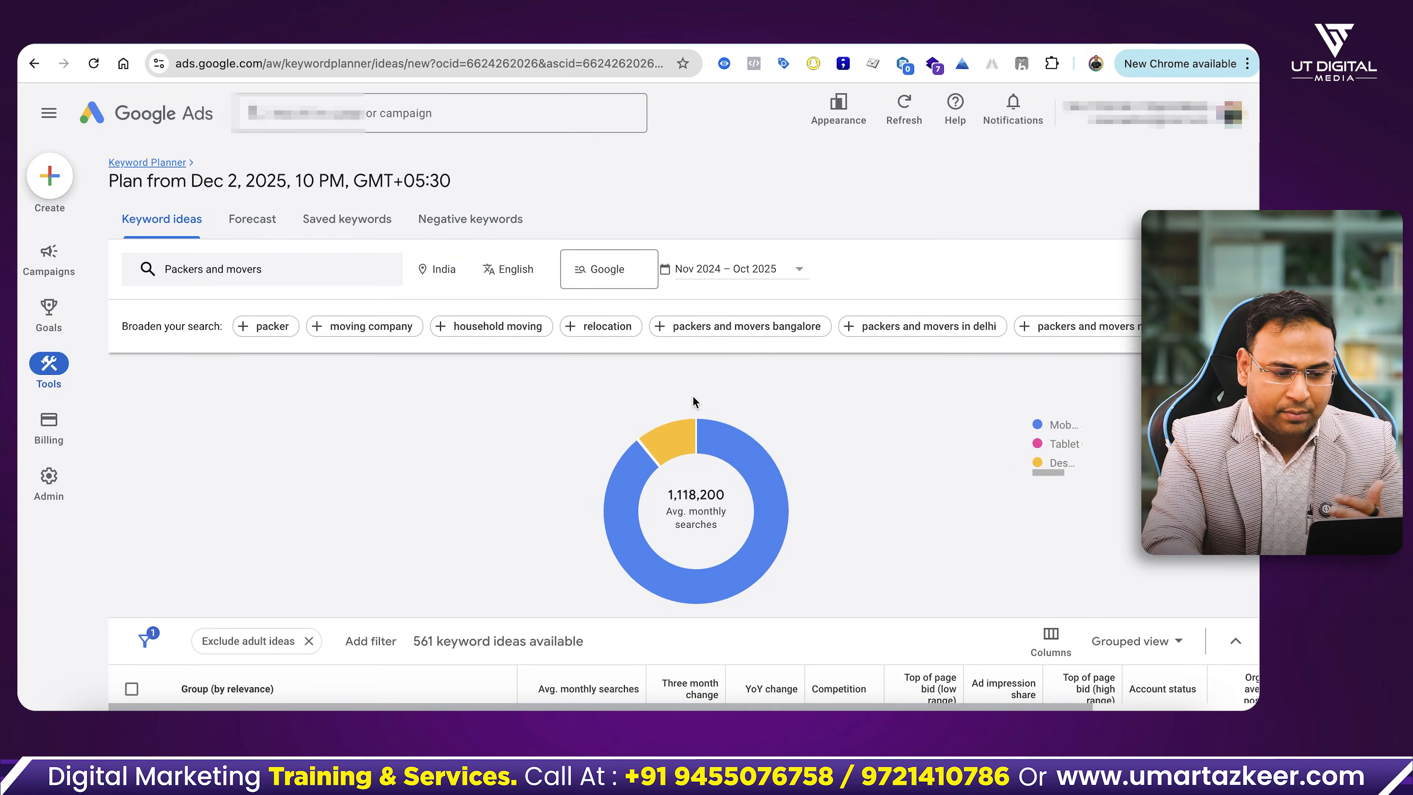
scroll(814, 443, "down", 2)
left_click(1135, 550)
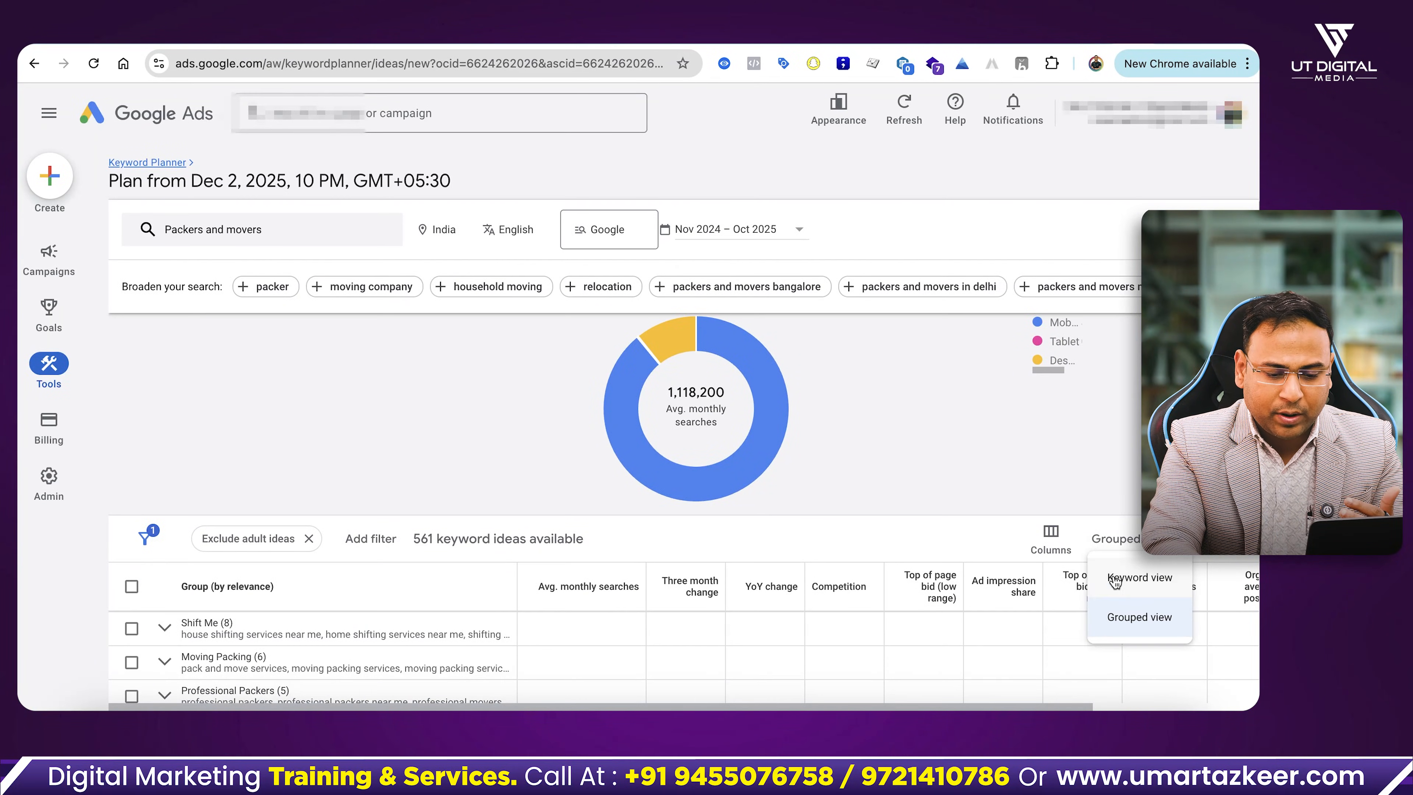
left_click(1113, 578)
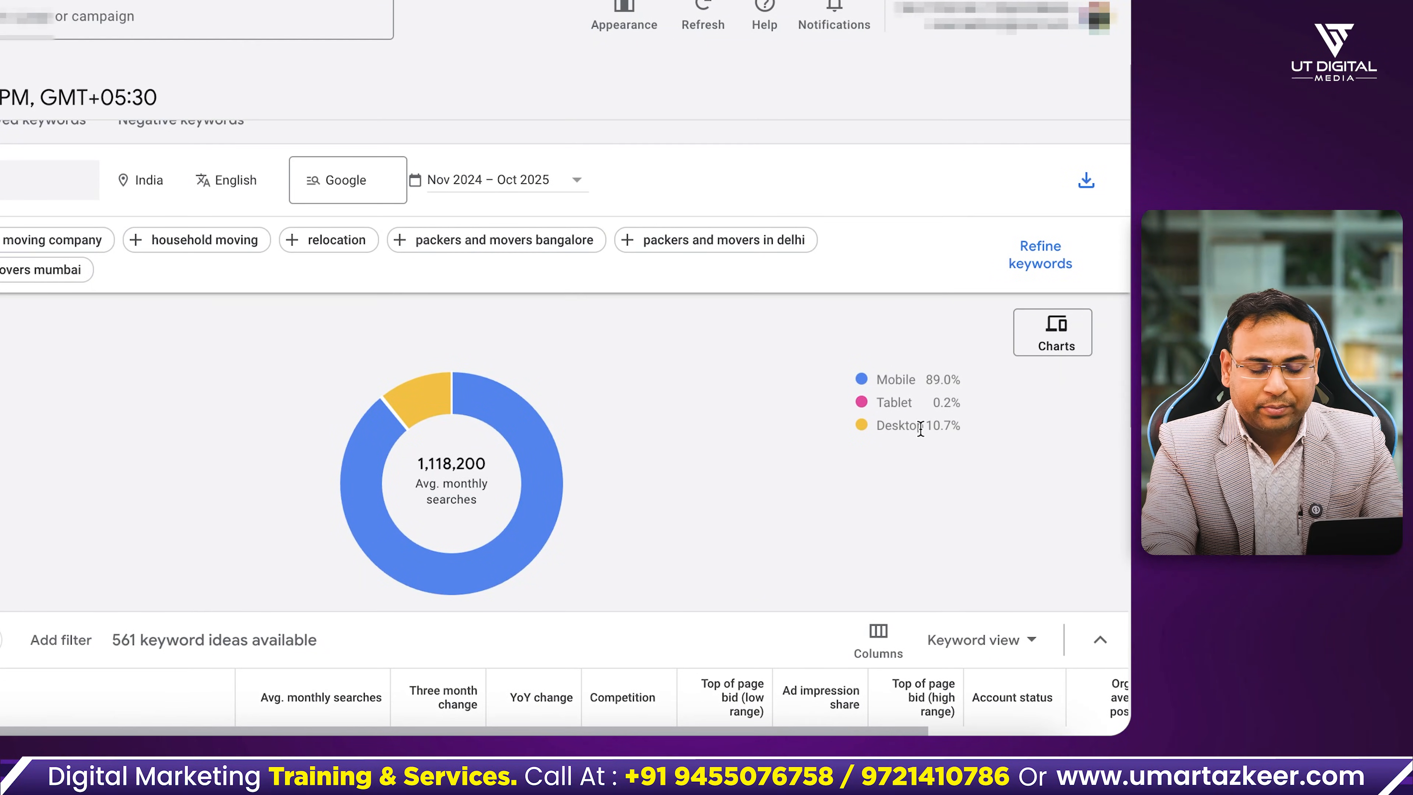
Step: Check the mobile share in the platform breakdown, and examine the Search volume trends chart month by month
left_click_drag(962, 381, 892, 377)
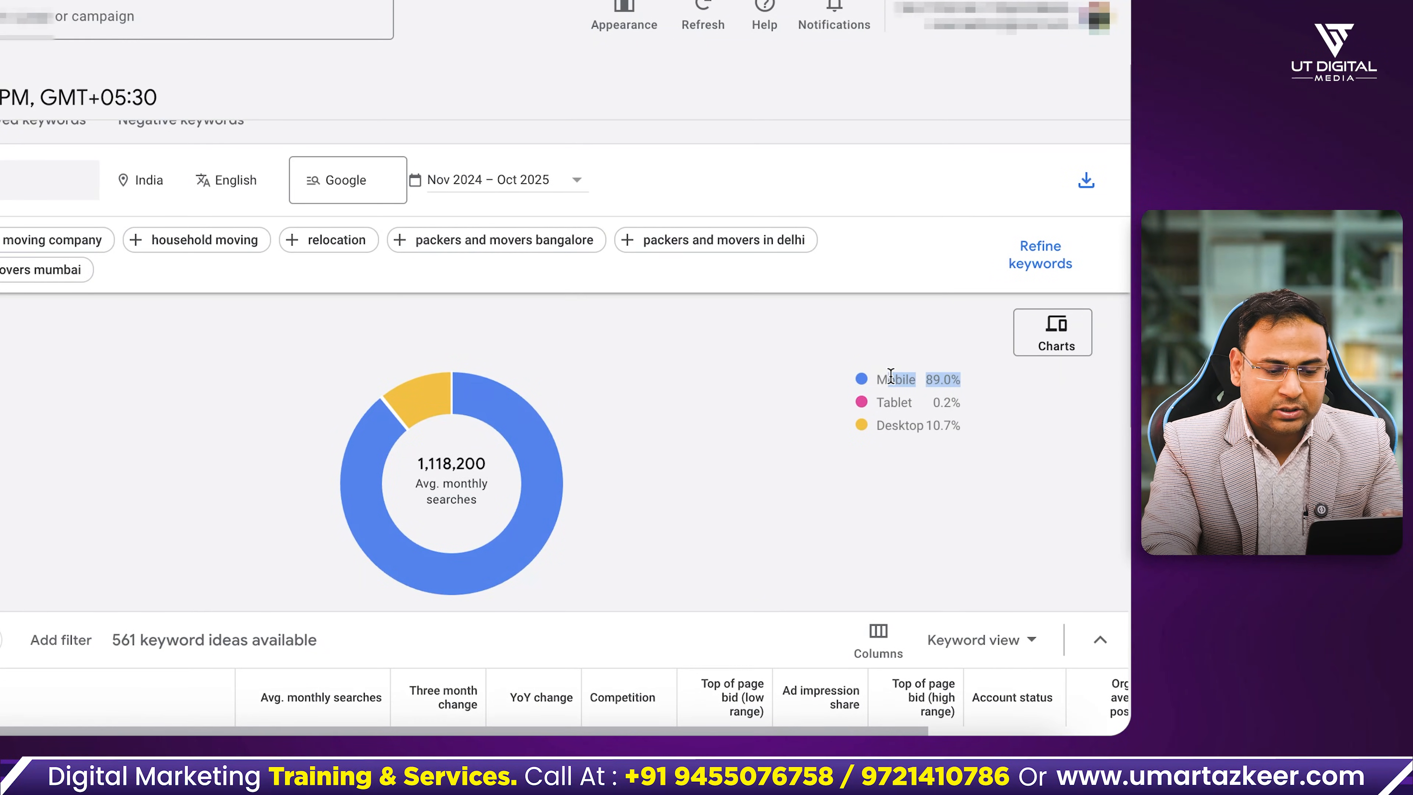
left_click(1042, 355)
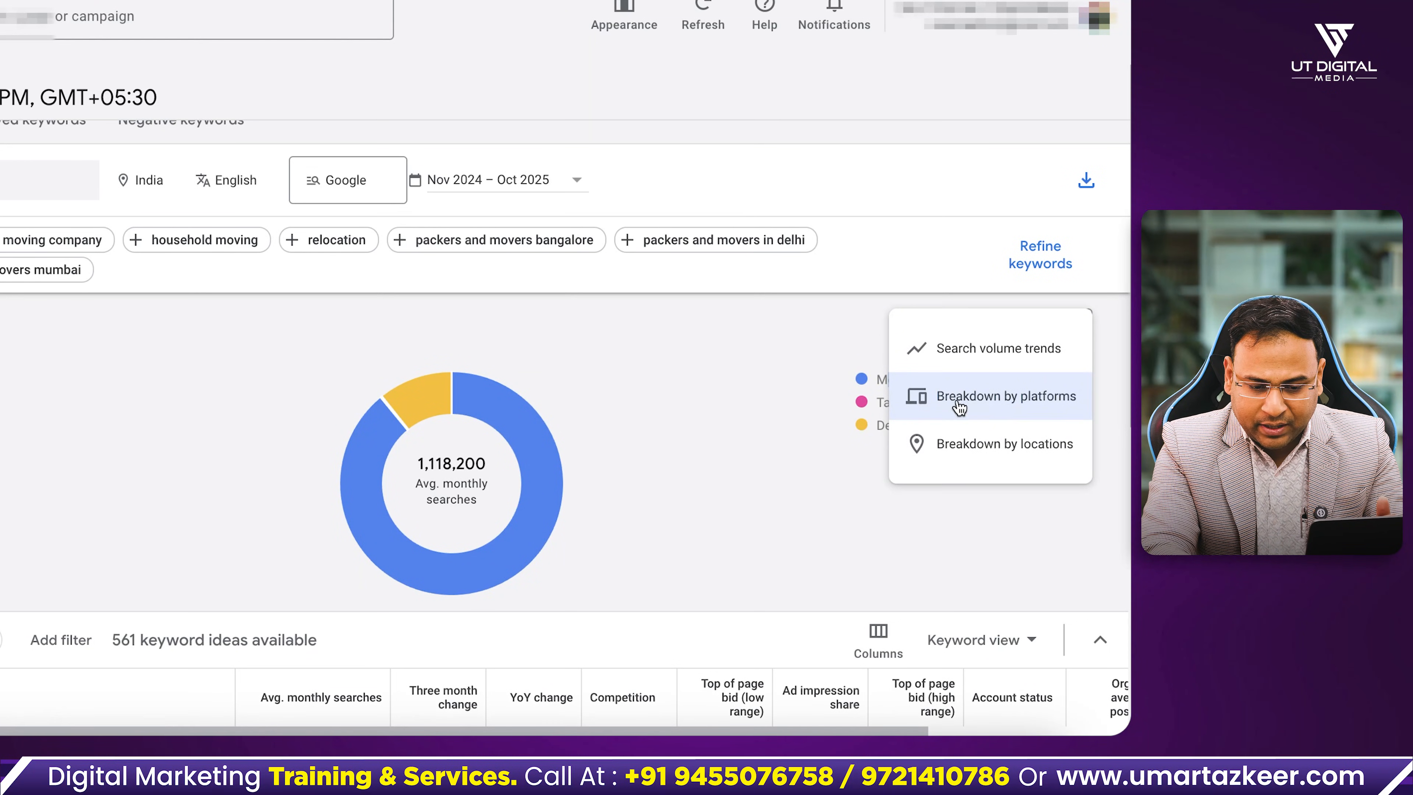
left_click(1009, 356)
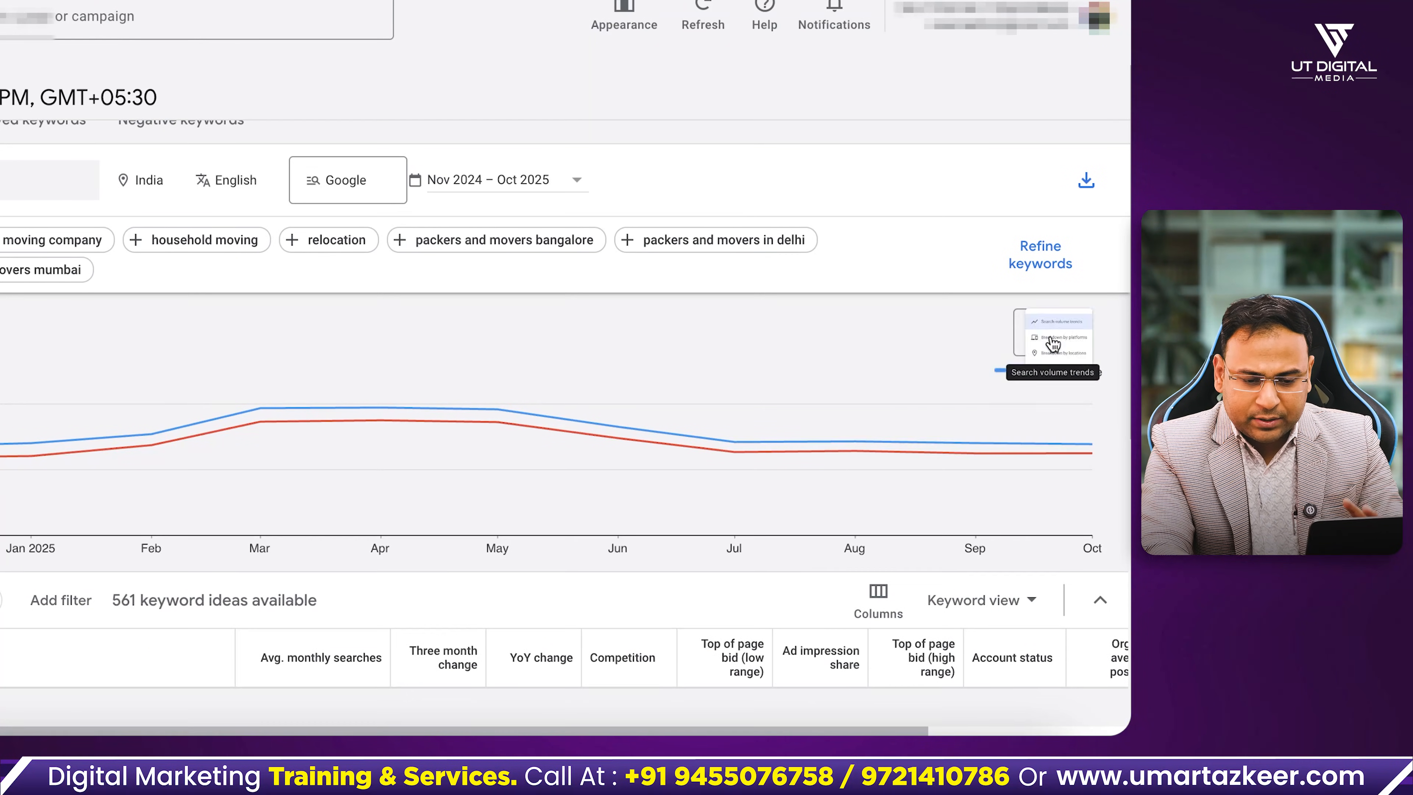
left_click(1051, 334)
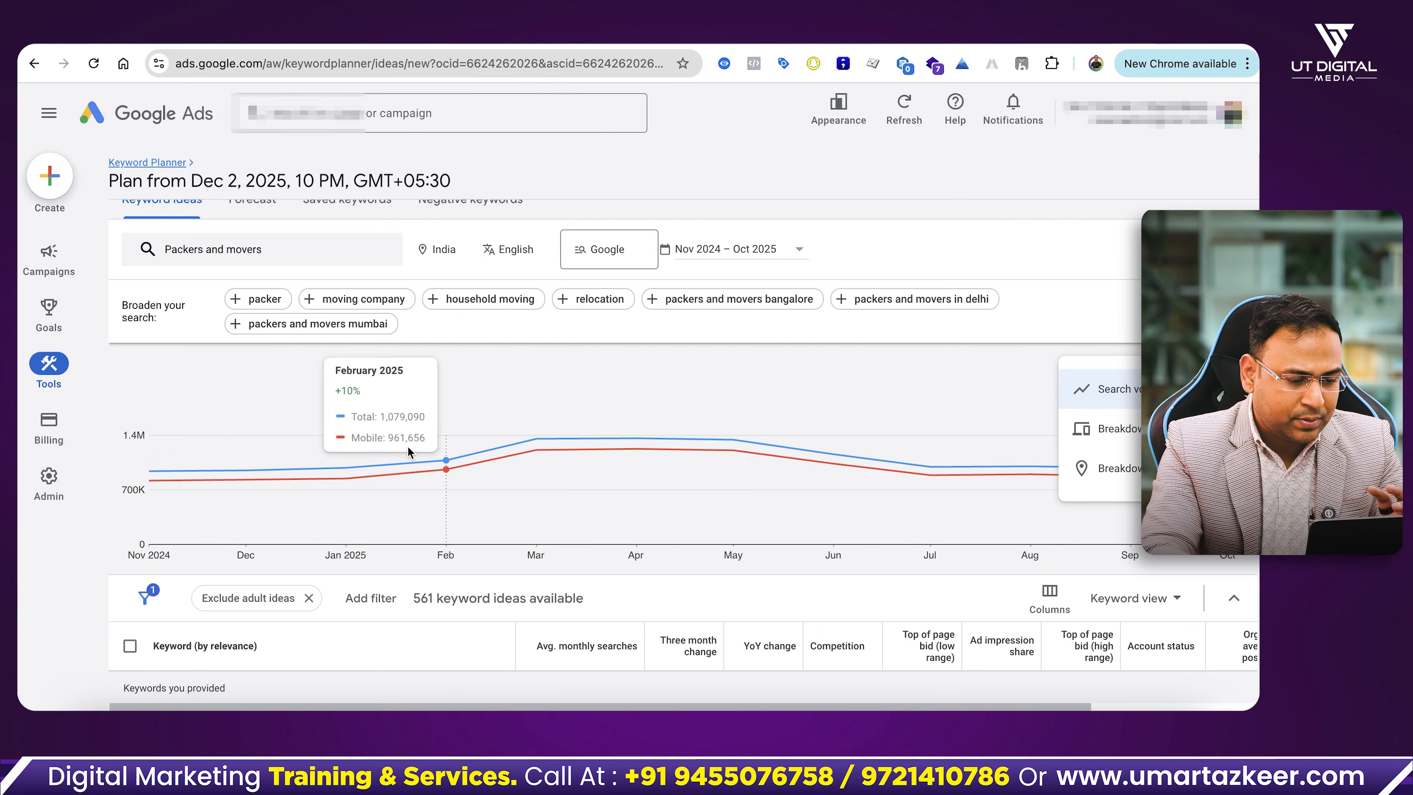
left_click(607, 571)
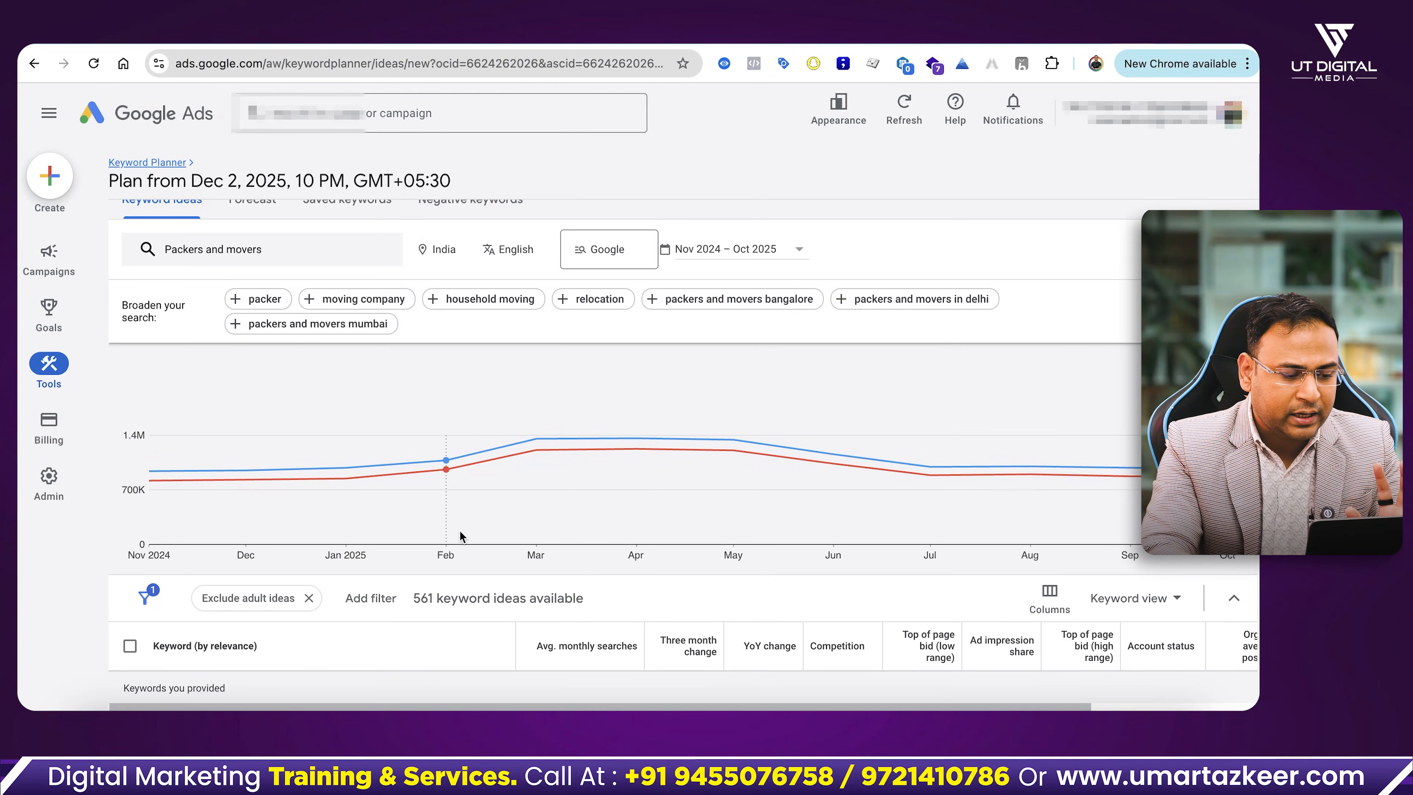
mouse_move(363, 483)
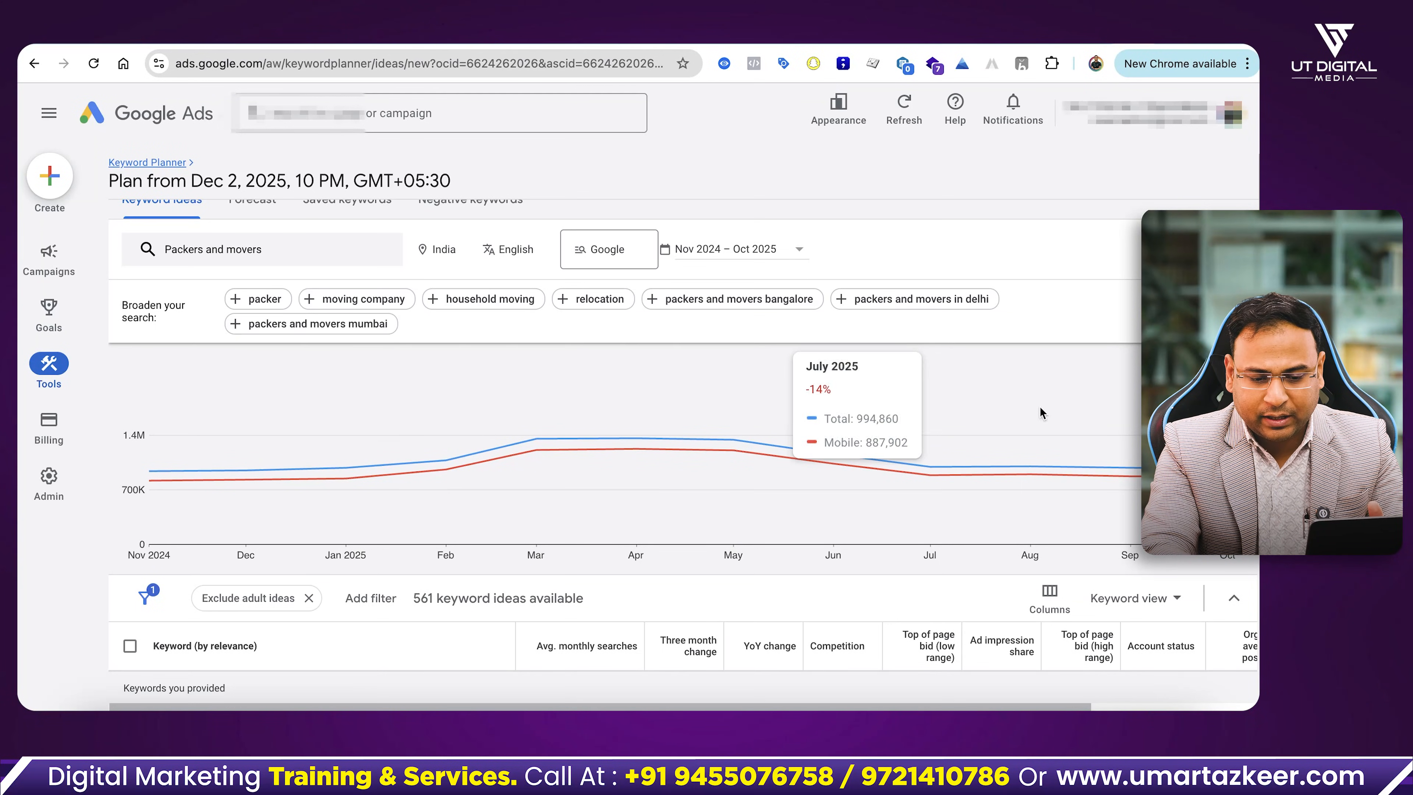
Step: Change the chart to Breakdown by locations and examine the regional shares of searches
left_click(1174, 371)
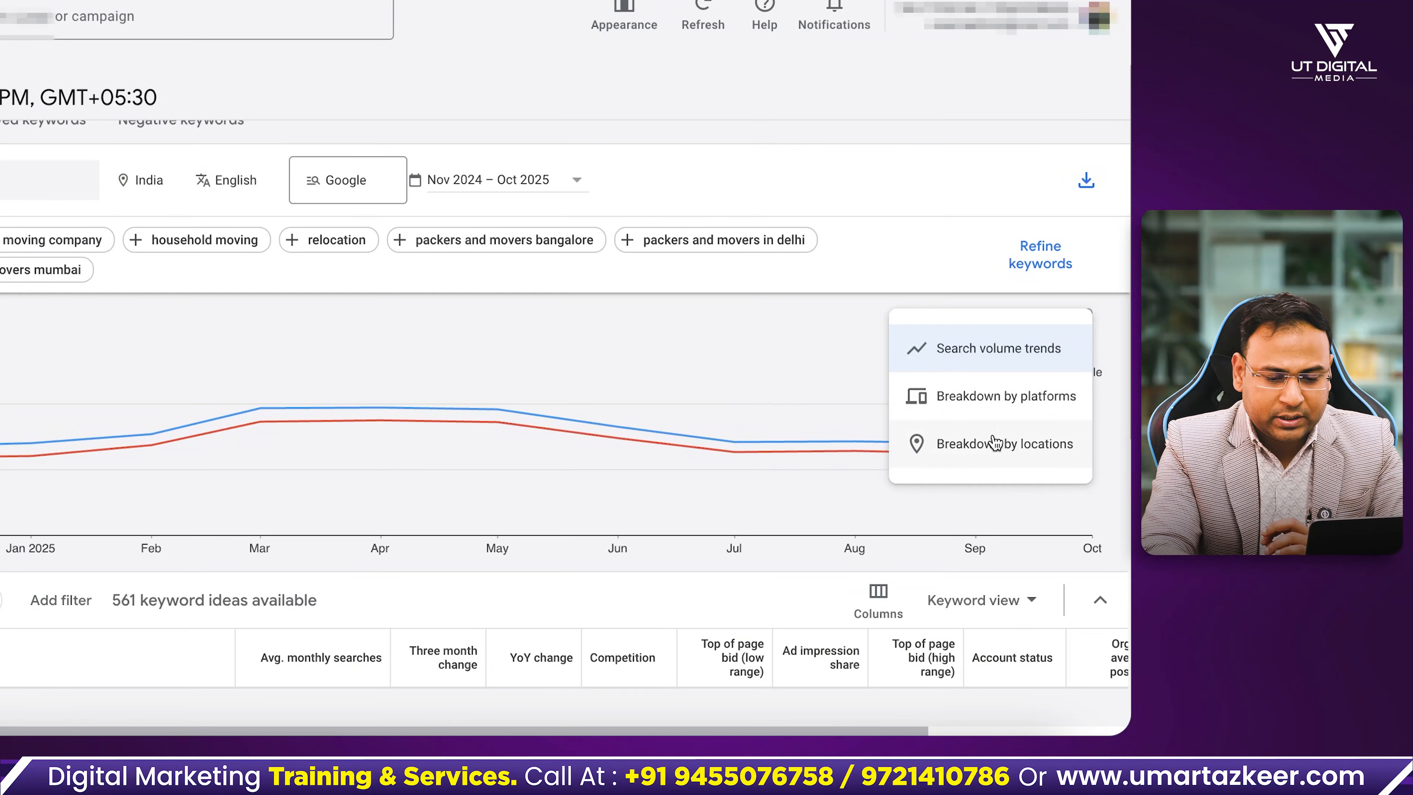
left_click(1040, 443)
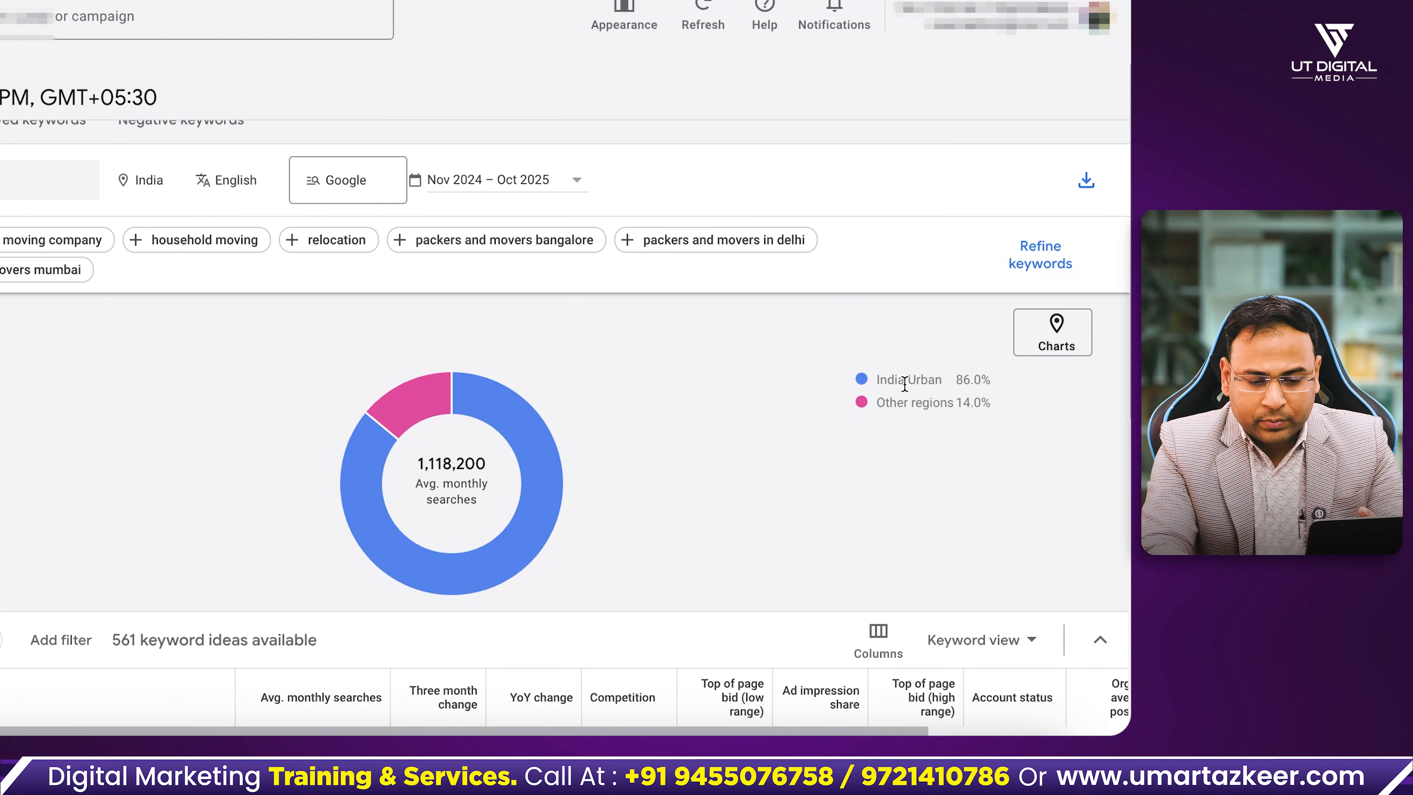
left_click_drag(878, 380, 895, 407)
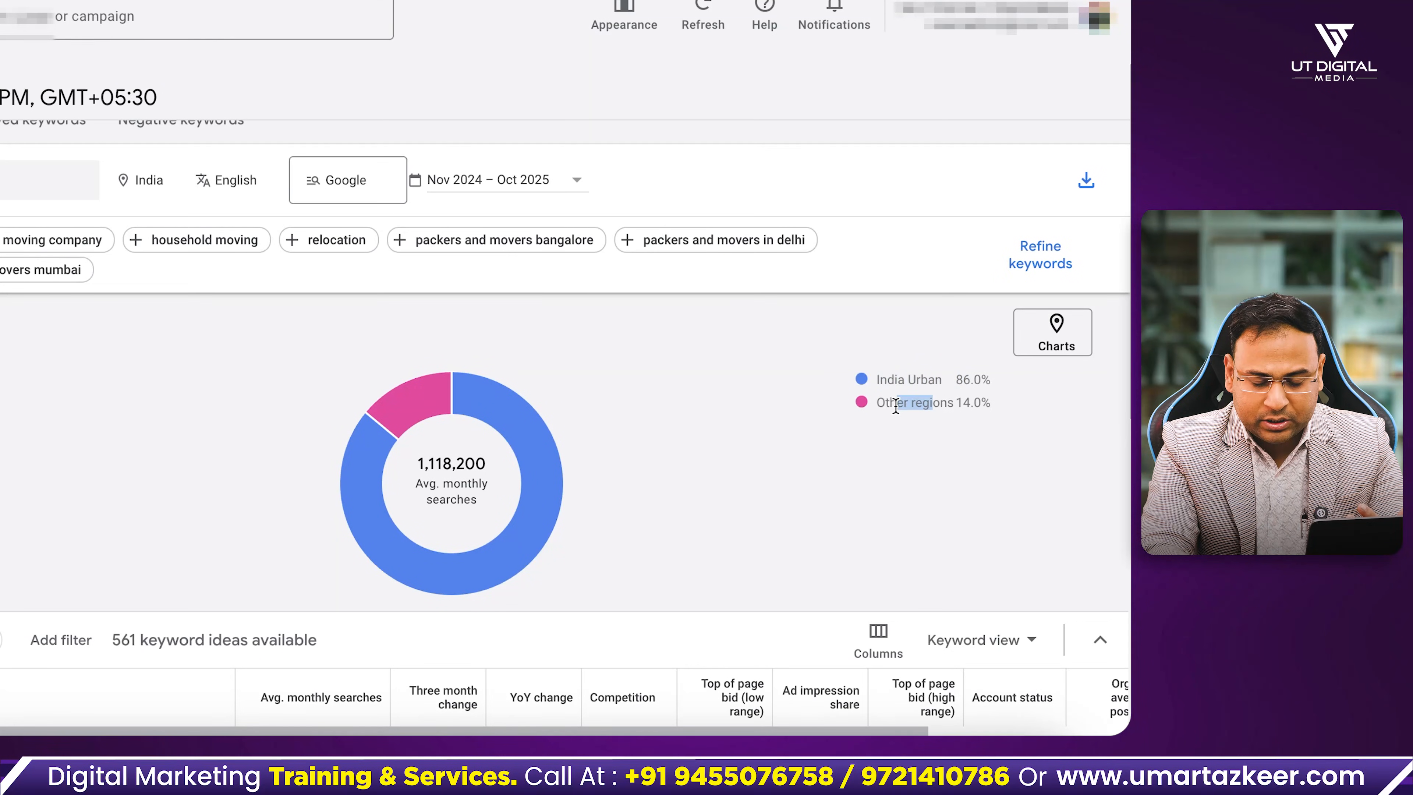
left_click(961, 426)
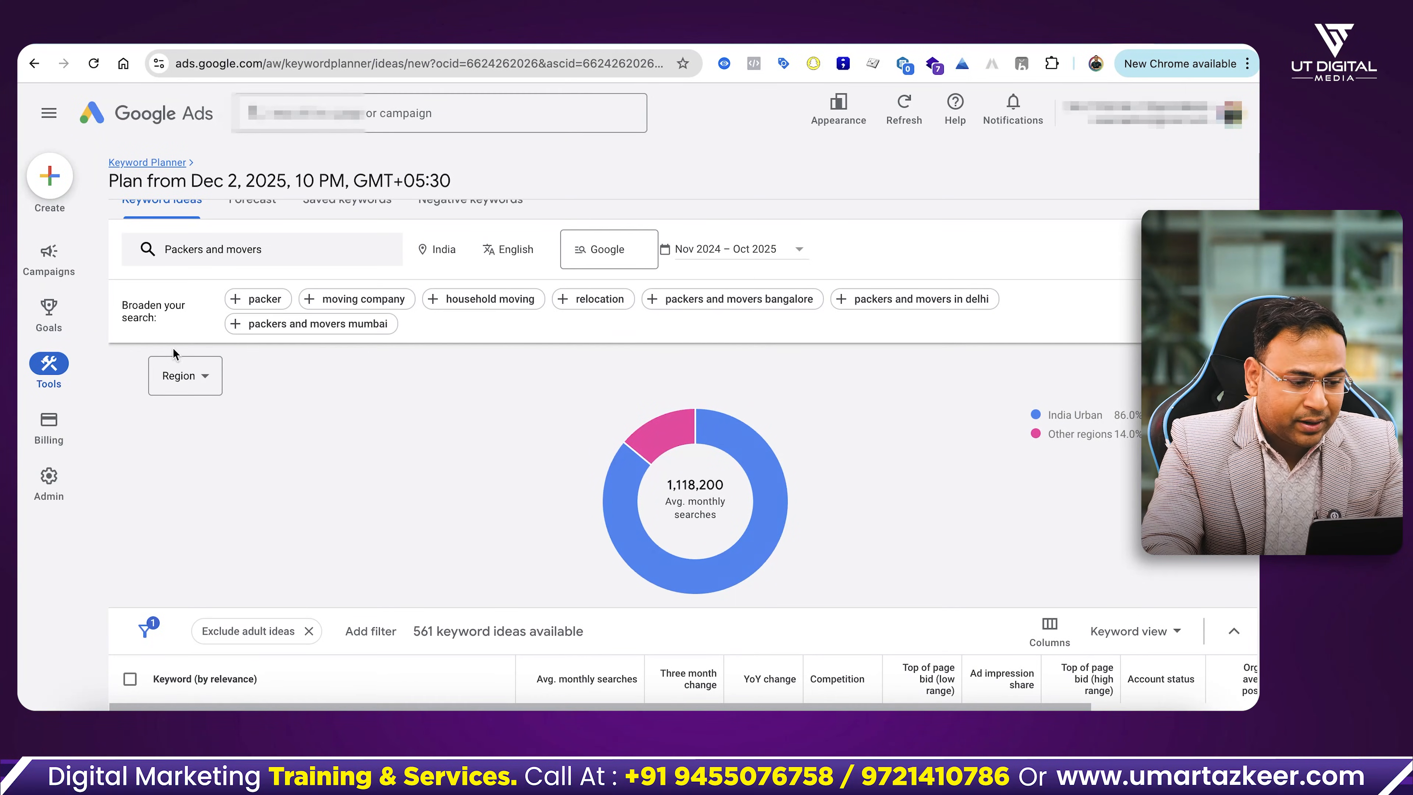
Step: Break the location chart down by State and examine the share of the leading state
left_click(179, 375)
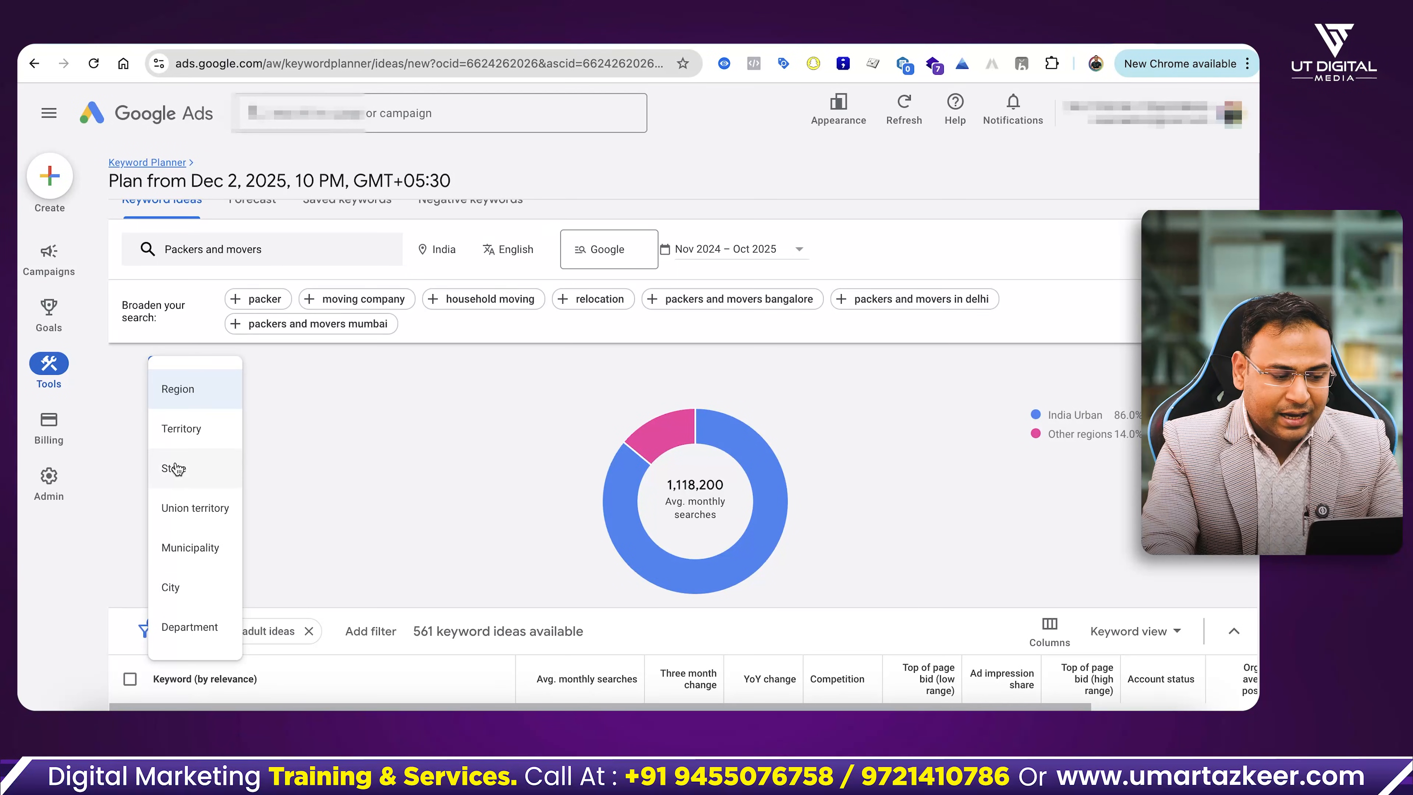
left_click(188, 462)
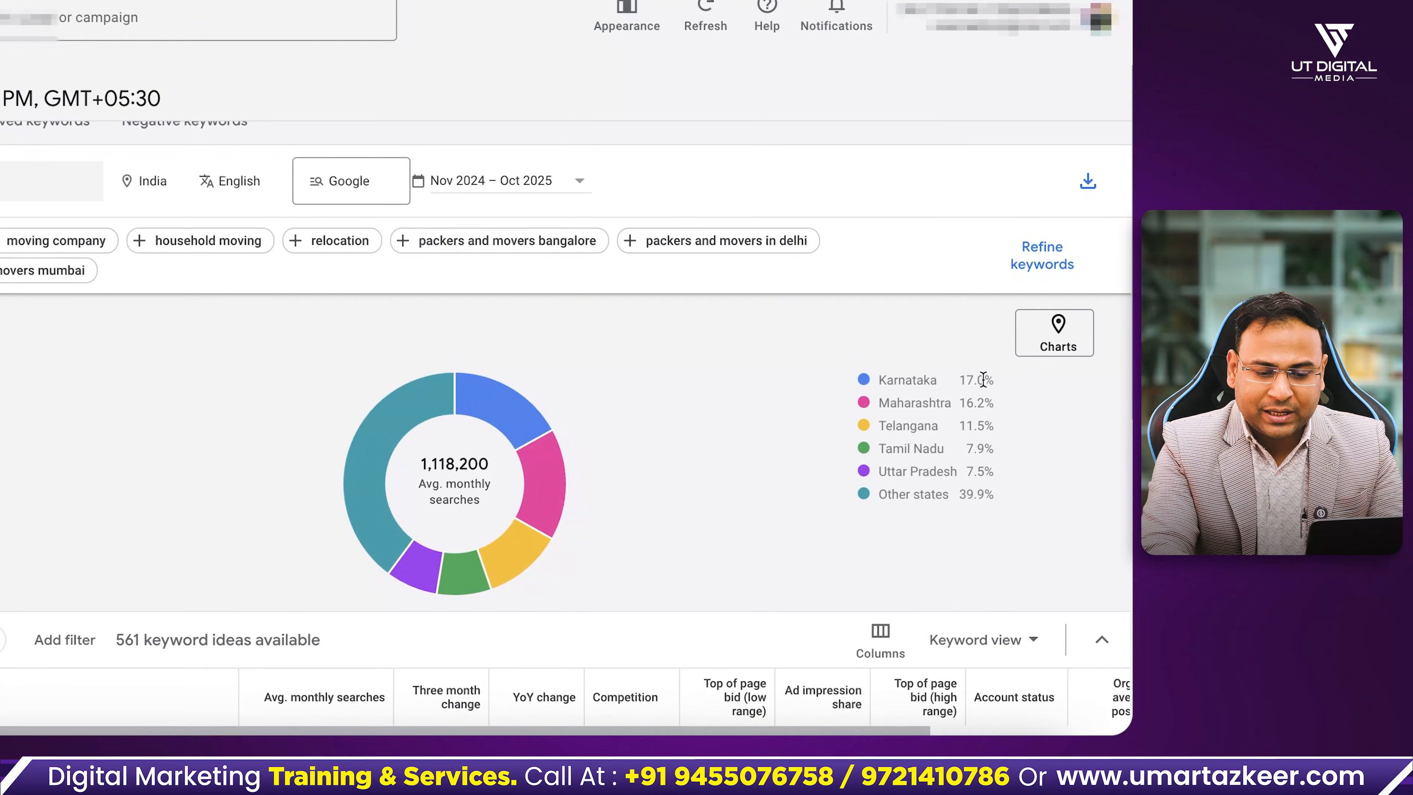
left_click_drag(874, 378, 993, 377)
left_click(1014, 391)
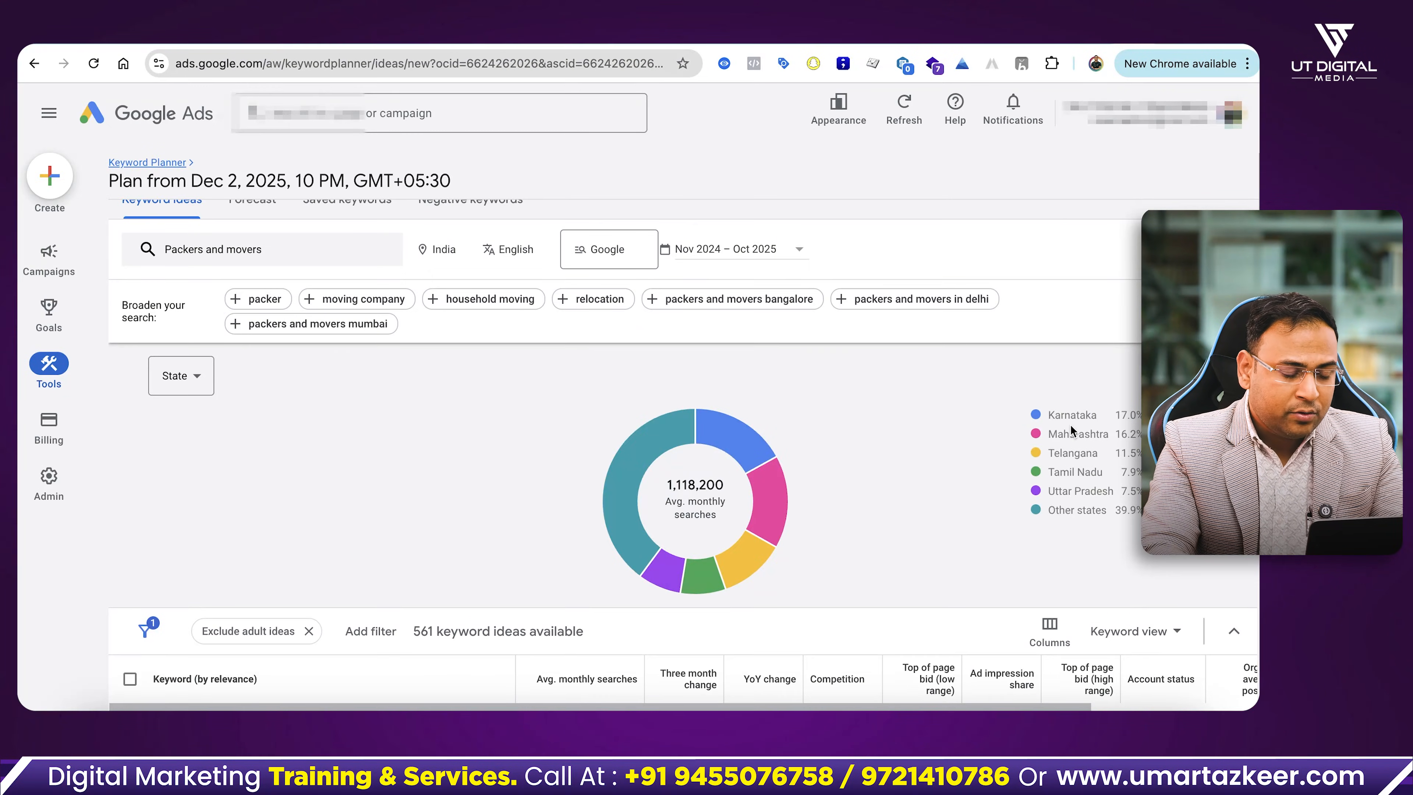
Step: Break the location chart down by City and examine the shares of the leading cities
left_click(177, 376)
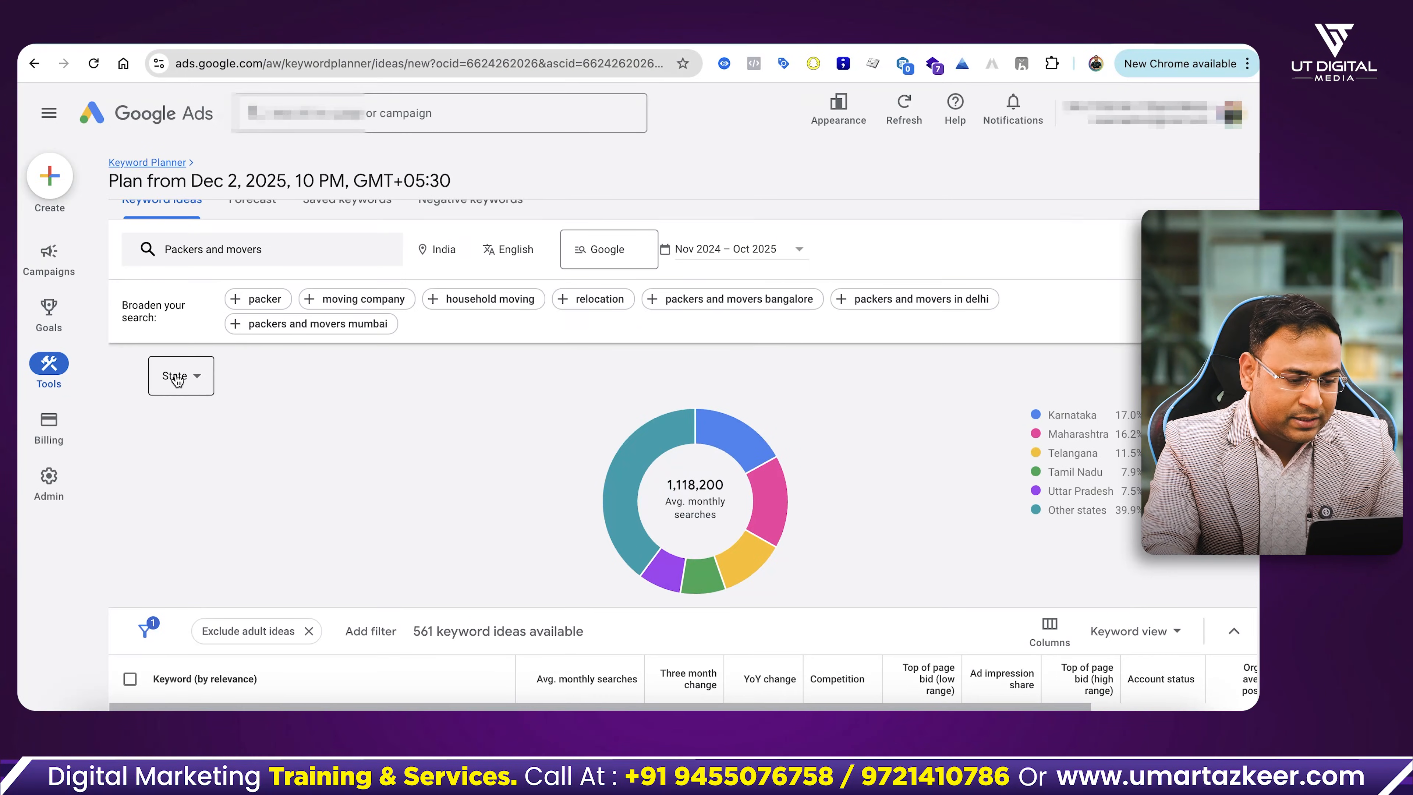
left_click(189, 579)
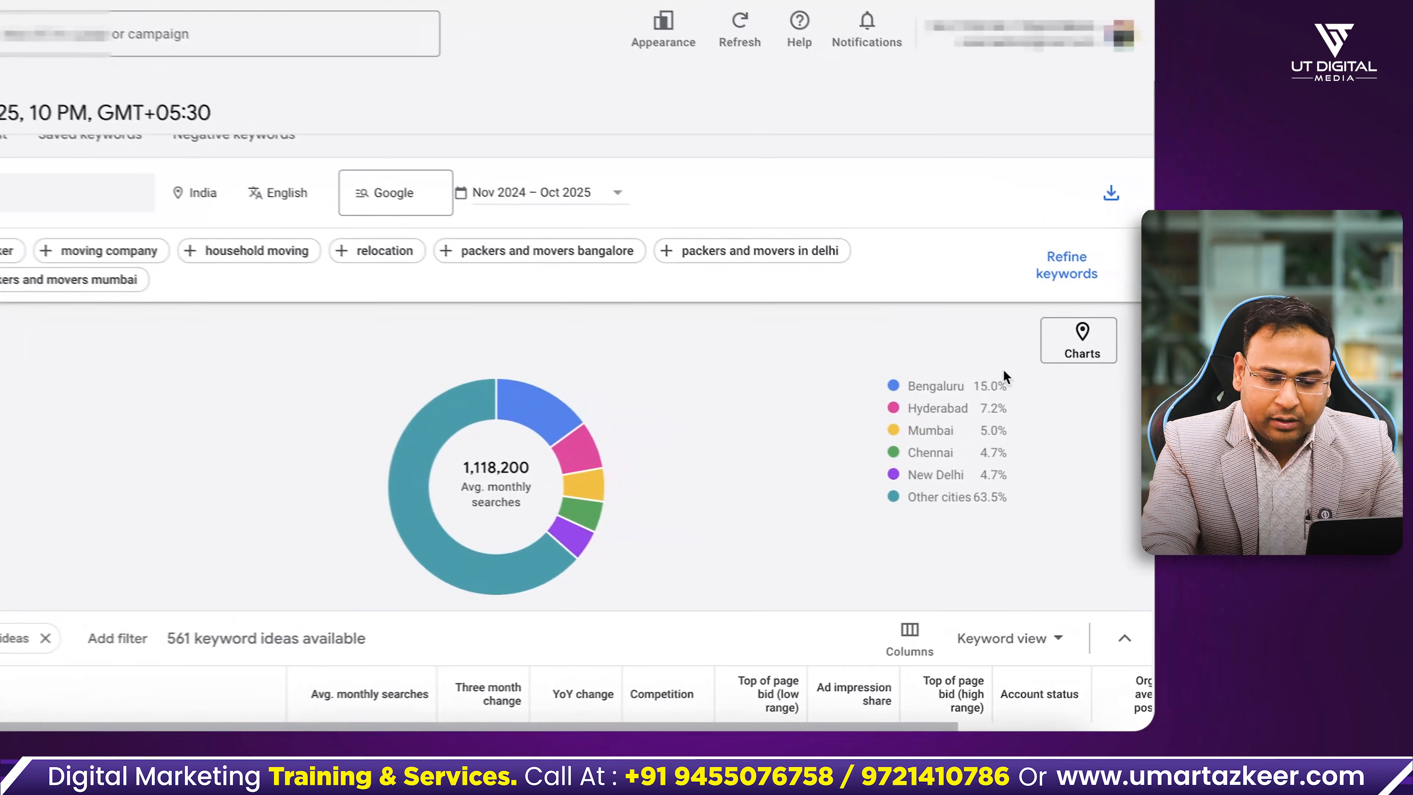
left_click_drag(1003, 371, 905, 380)
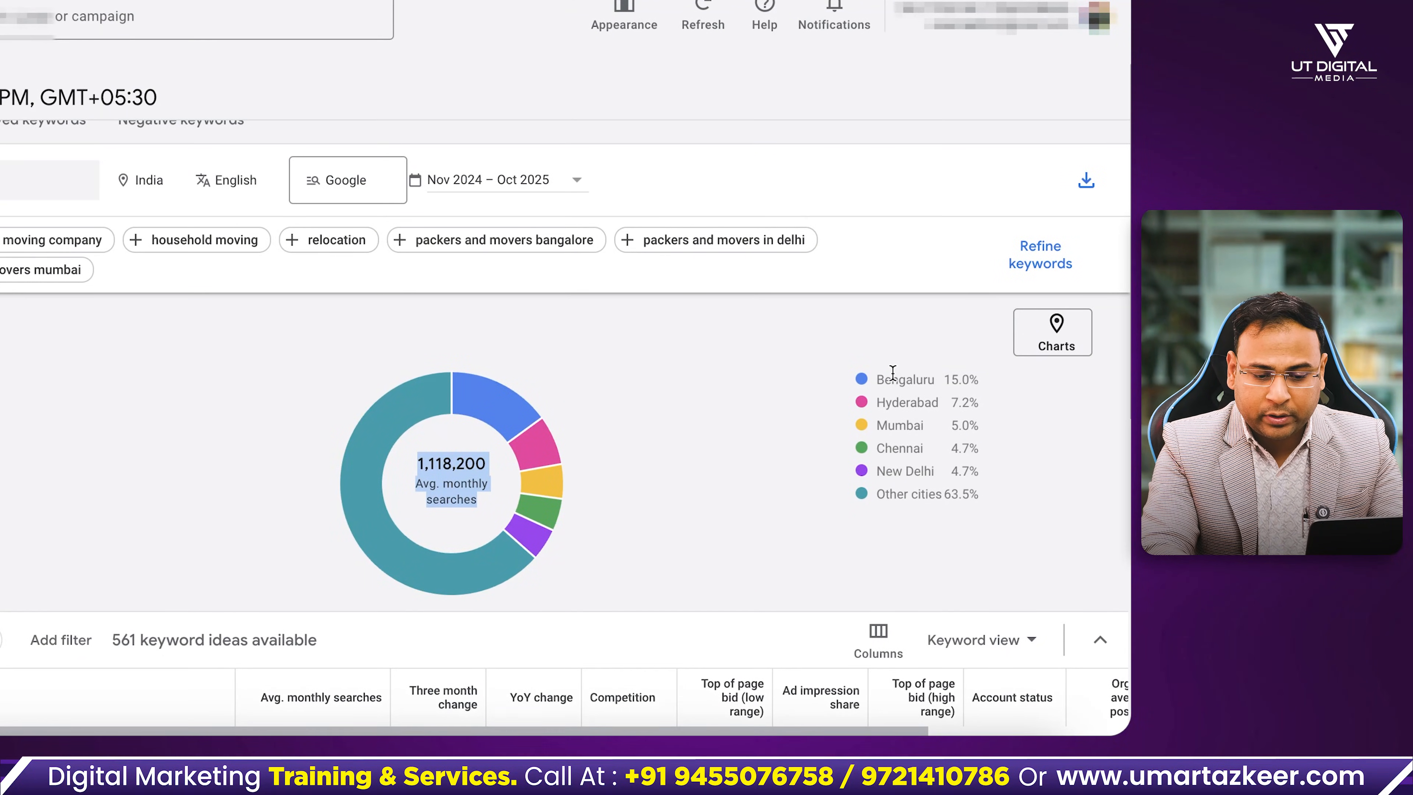
left_click(895, 427)
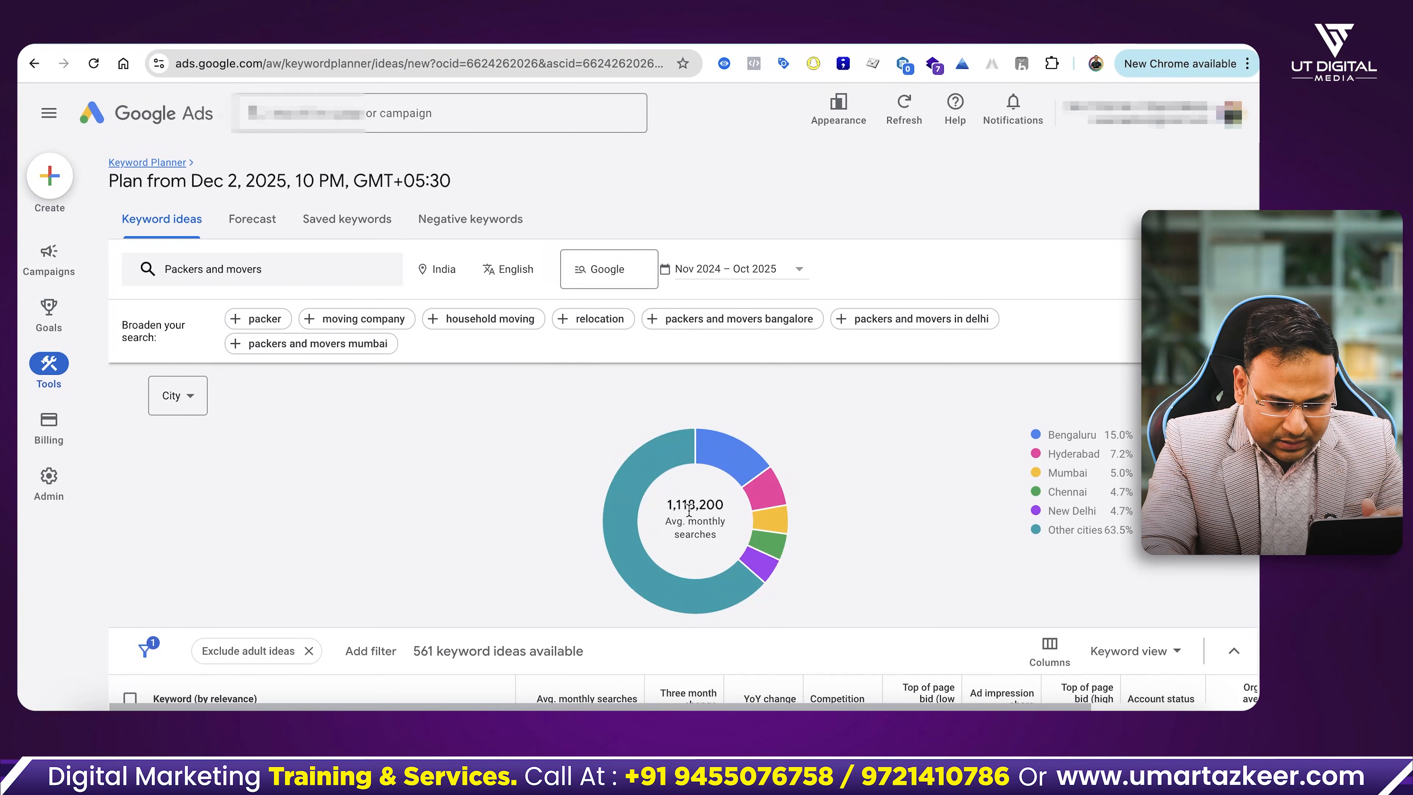
Step: In the Keyword Stats spreadsheet, select all average monthly searches from C4 to C564 to check their sum
scroll(789, 479, "down", 10)
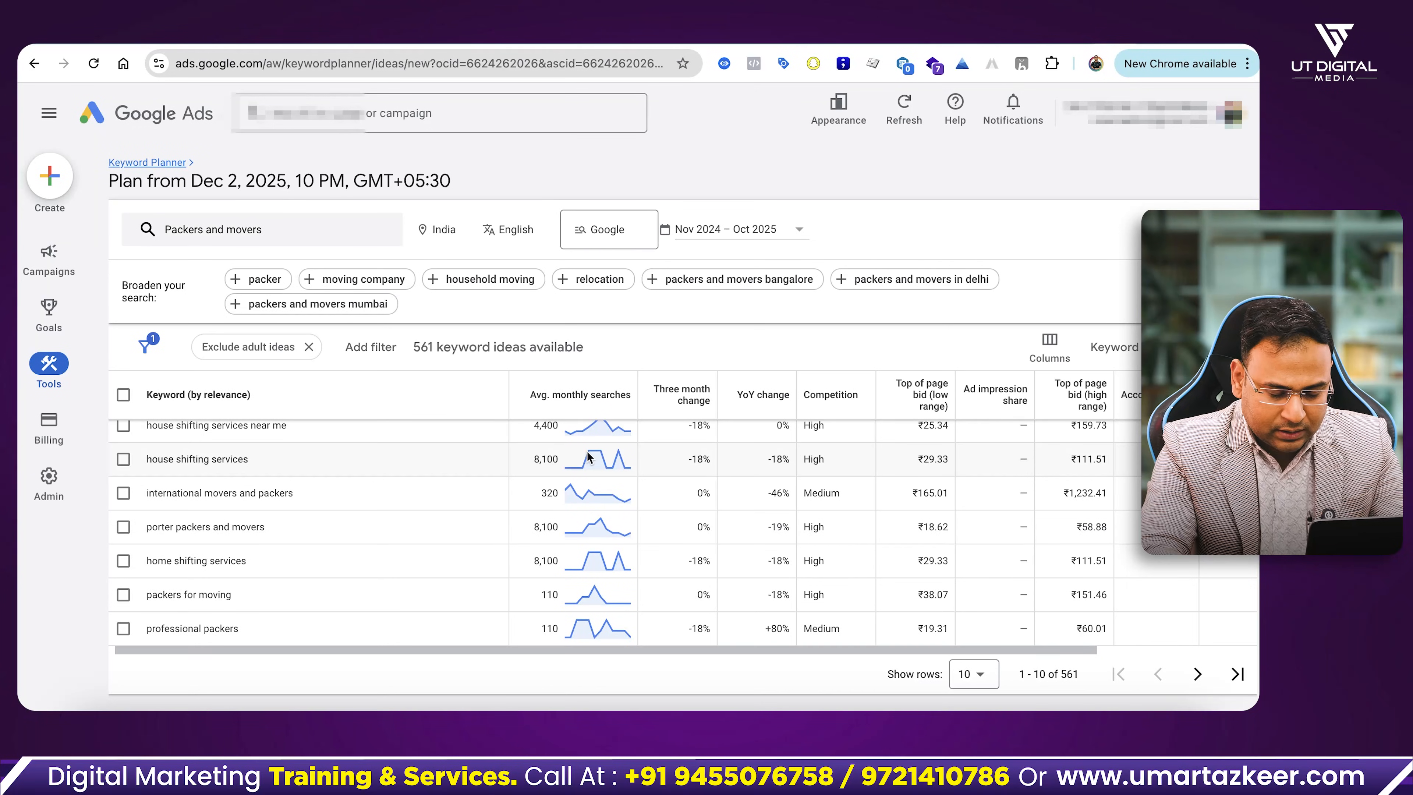
mouse_move(590, 458)
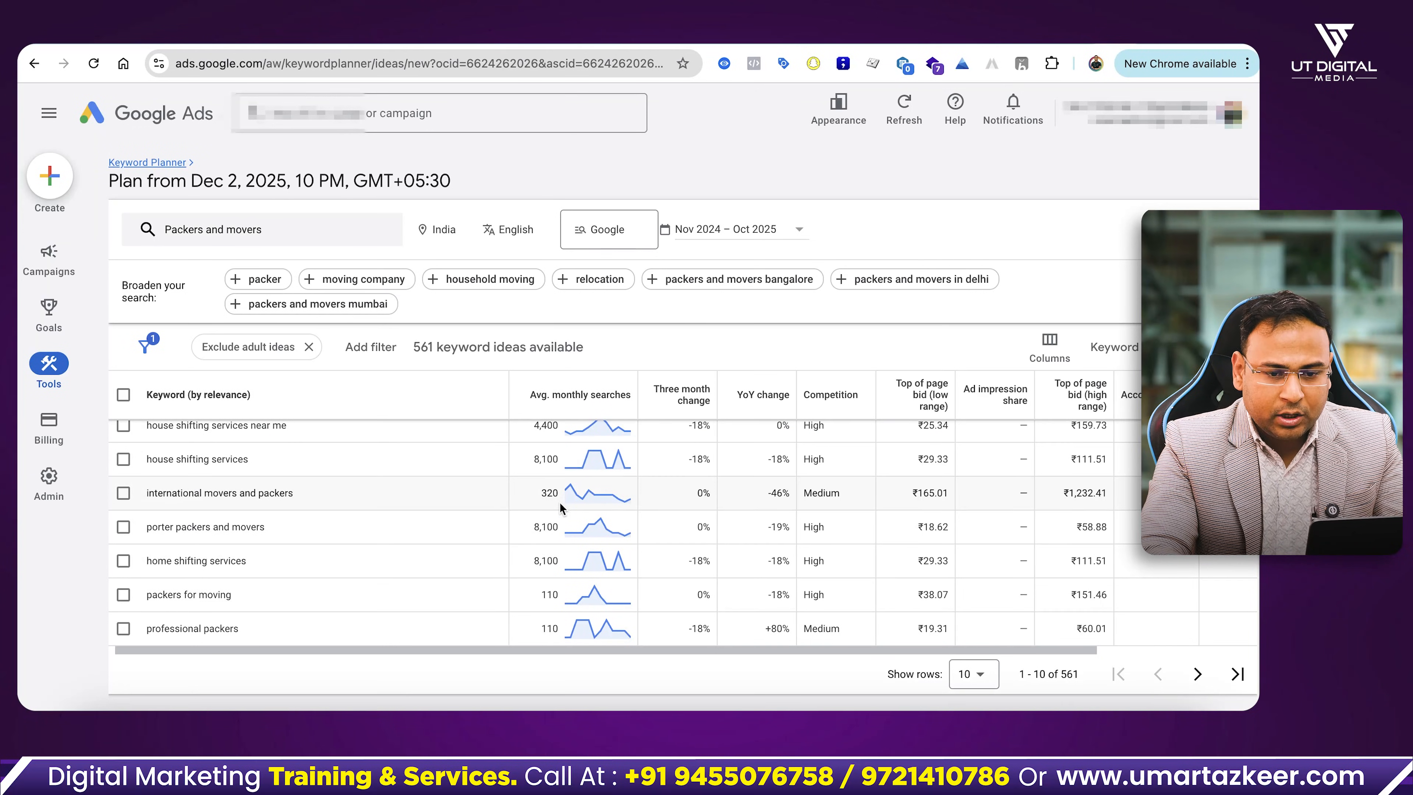
left_click(1138, 31)
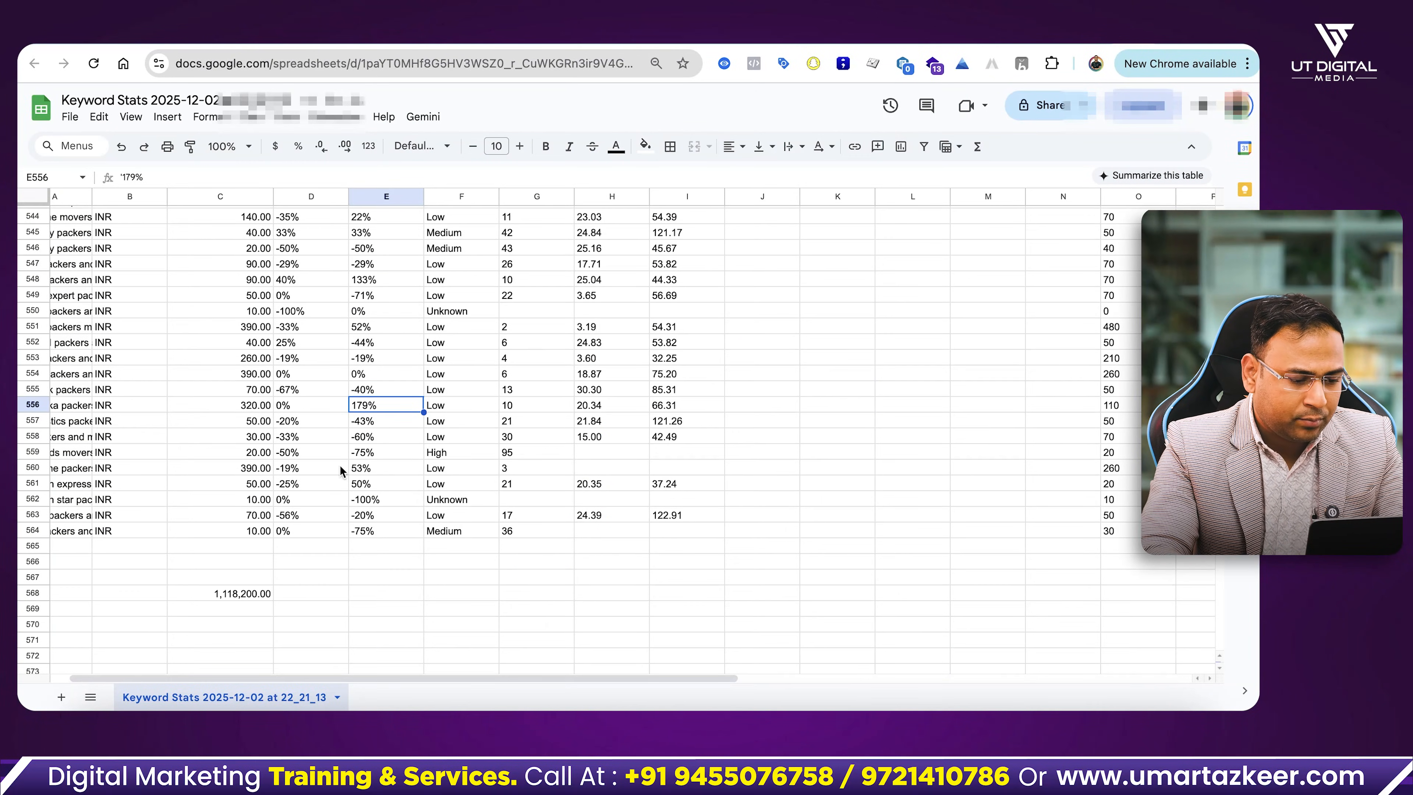
scroll(189, 525, "up", 20)
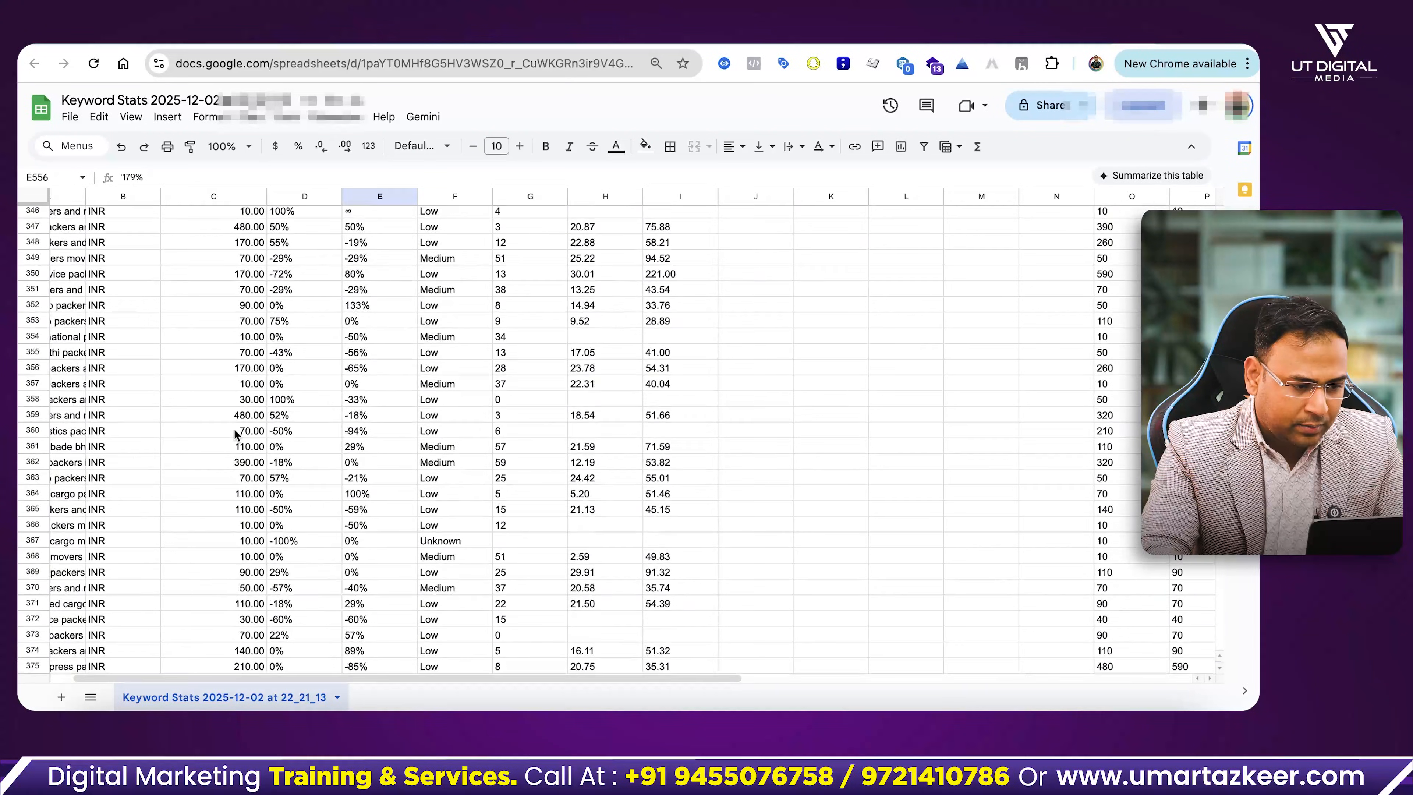
scroll(234, 428, "up", 20)
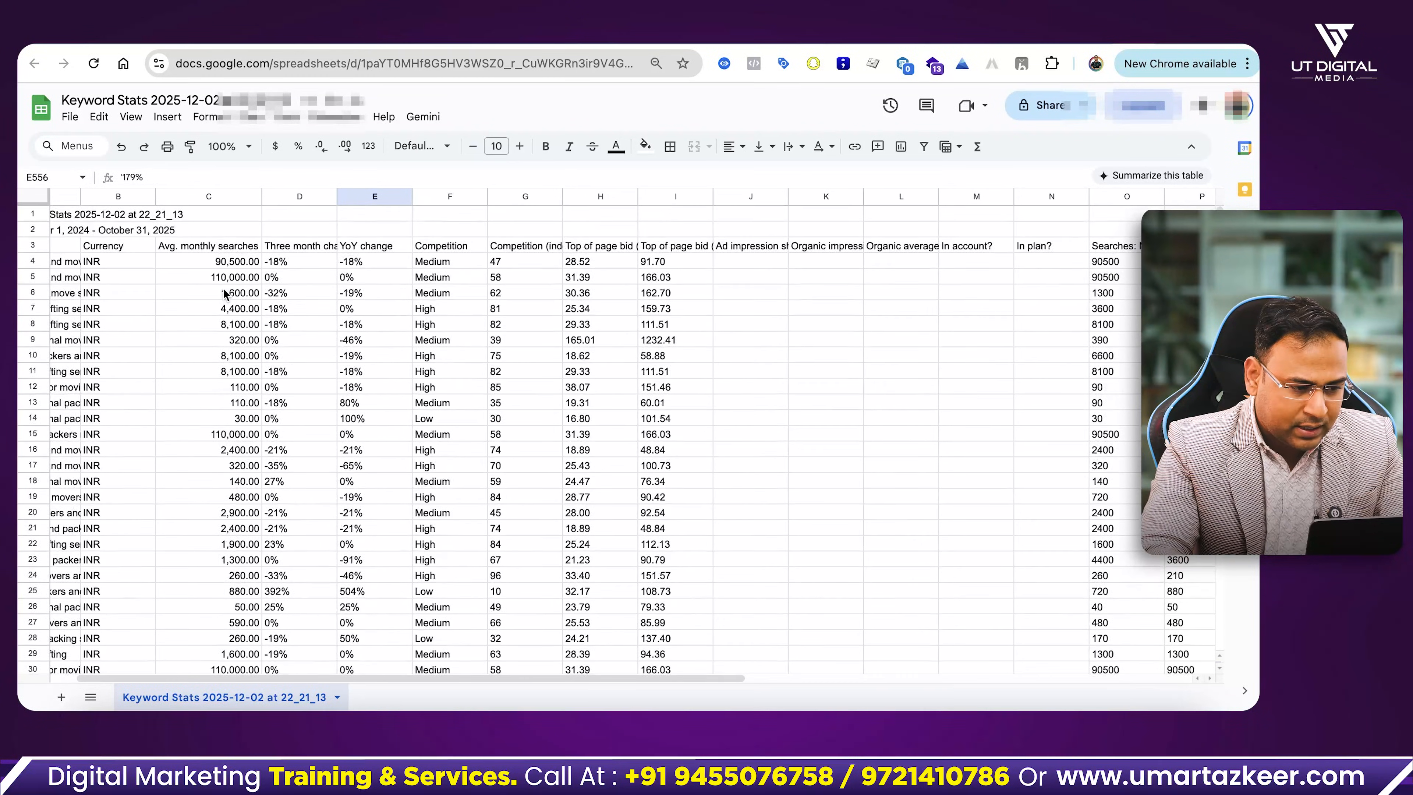
left_click(207, 258)
key("ctrl+shift+Down")
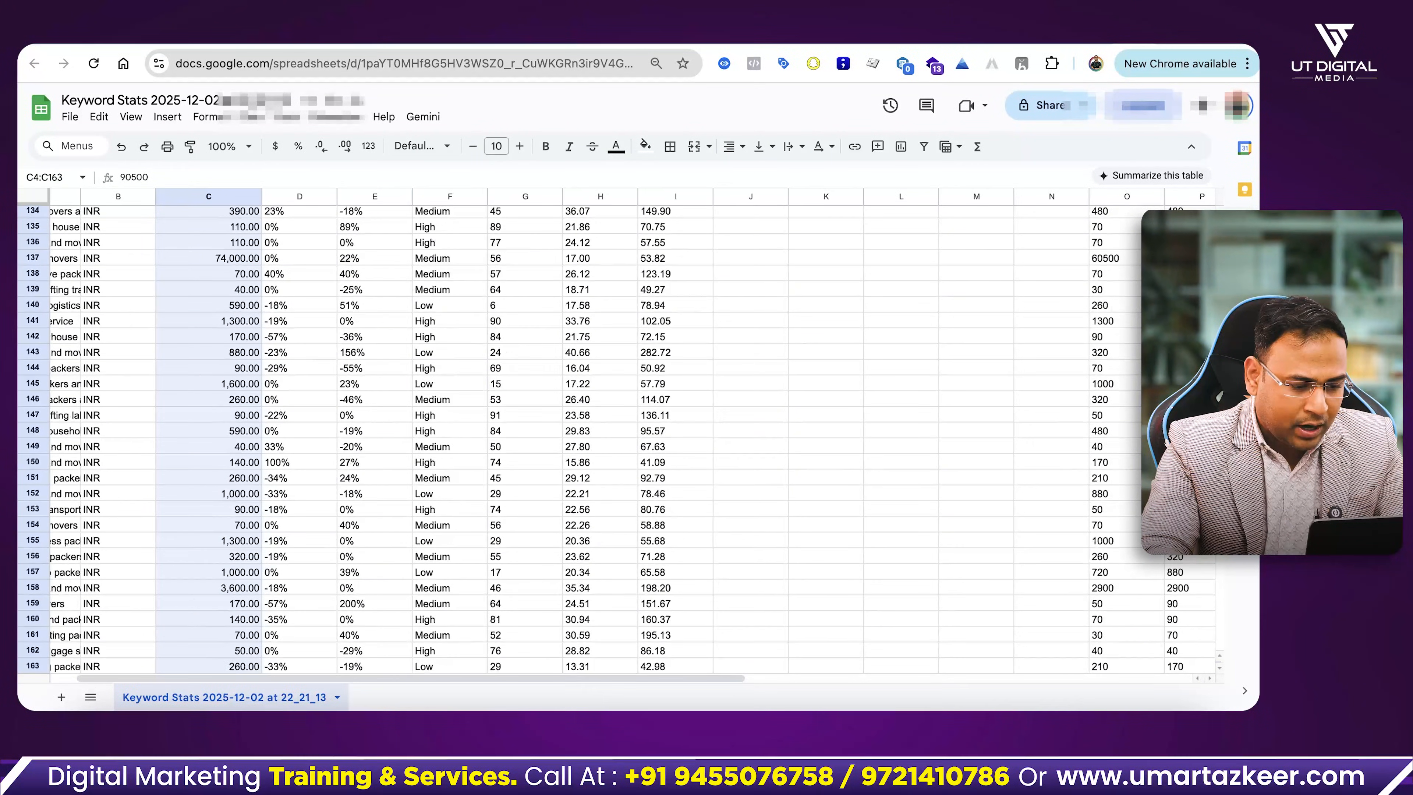
key("ctrl+shift+Down")
key("ctrl+shift+Down")
key("ctrl+shift+Down")
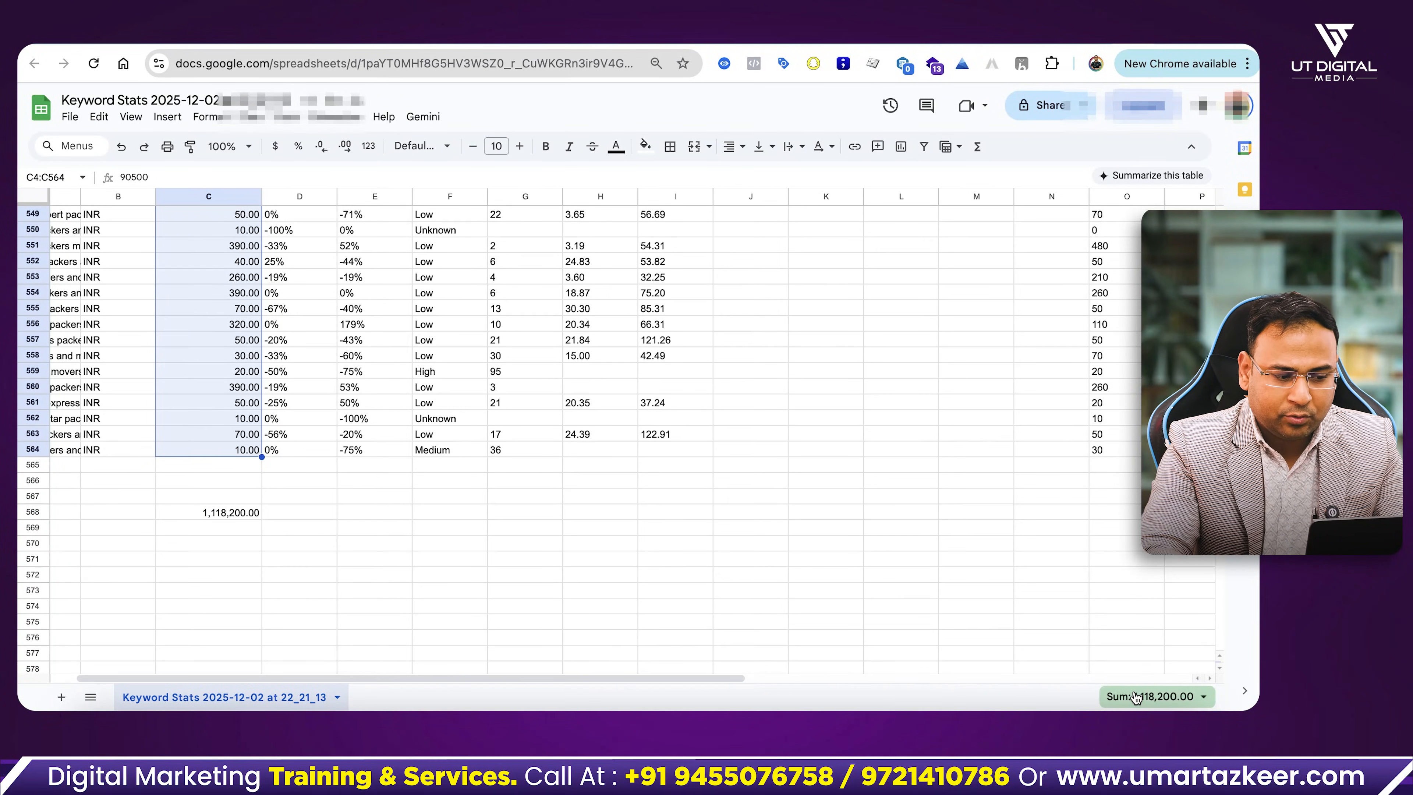
Step: Return to Keyword Planner and compare the average monthly searches total in the city chart with the spreadsheet sum
key("ctrl+shift+Tab")
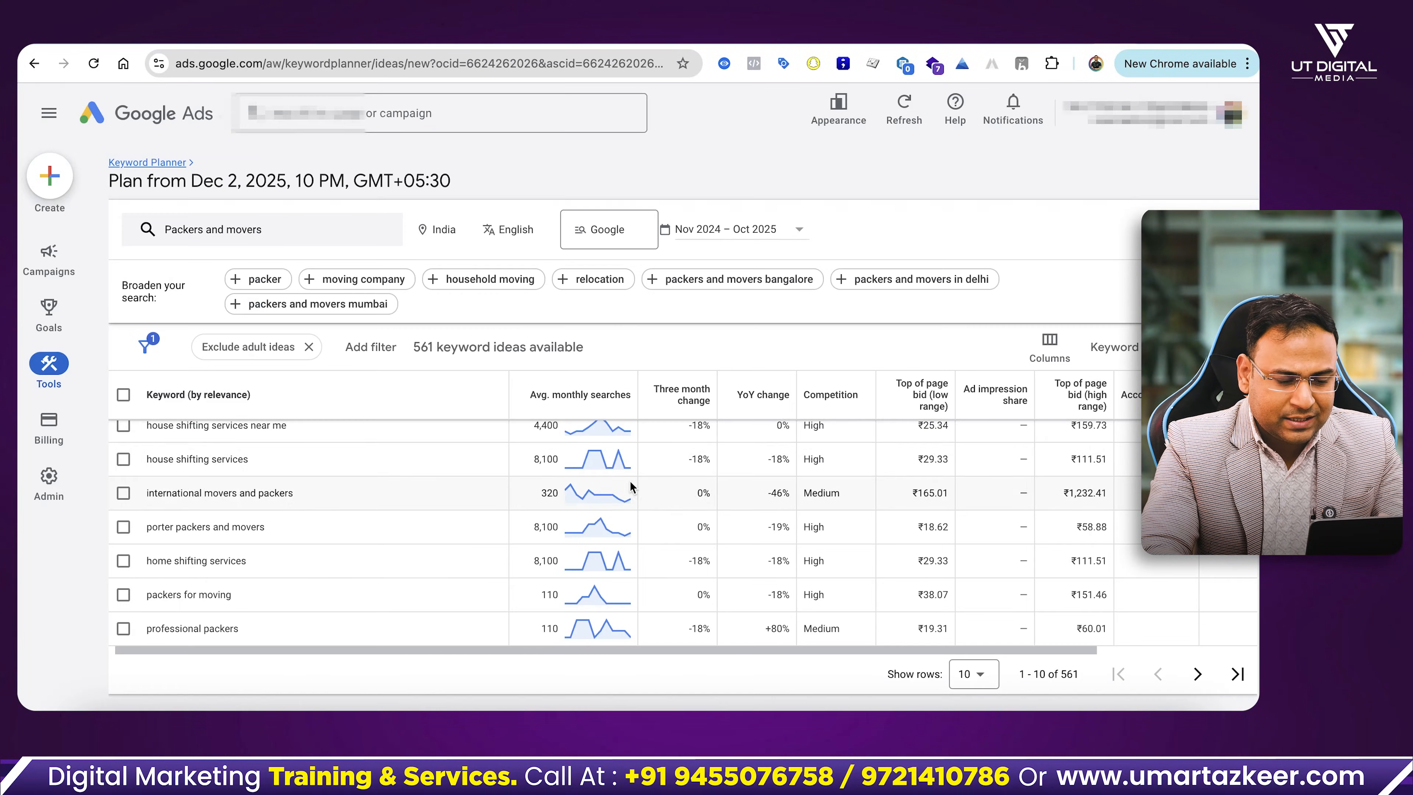
scroll(316, 525, "up", 10)
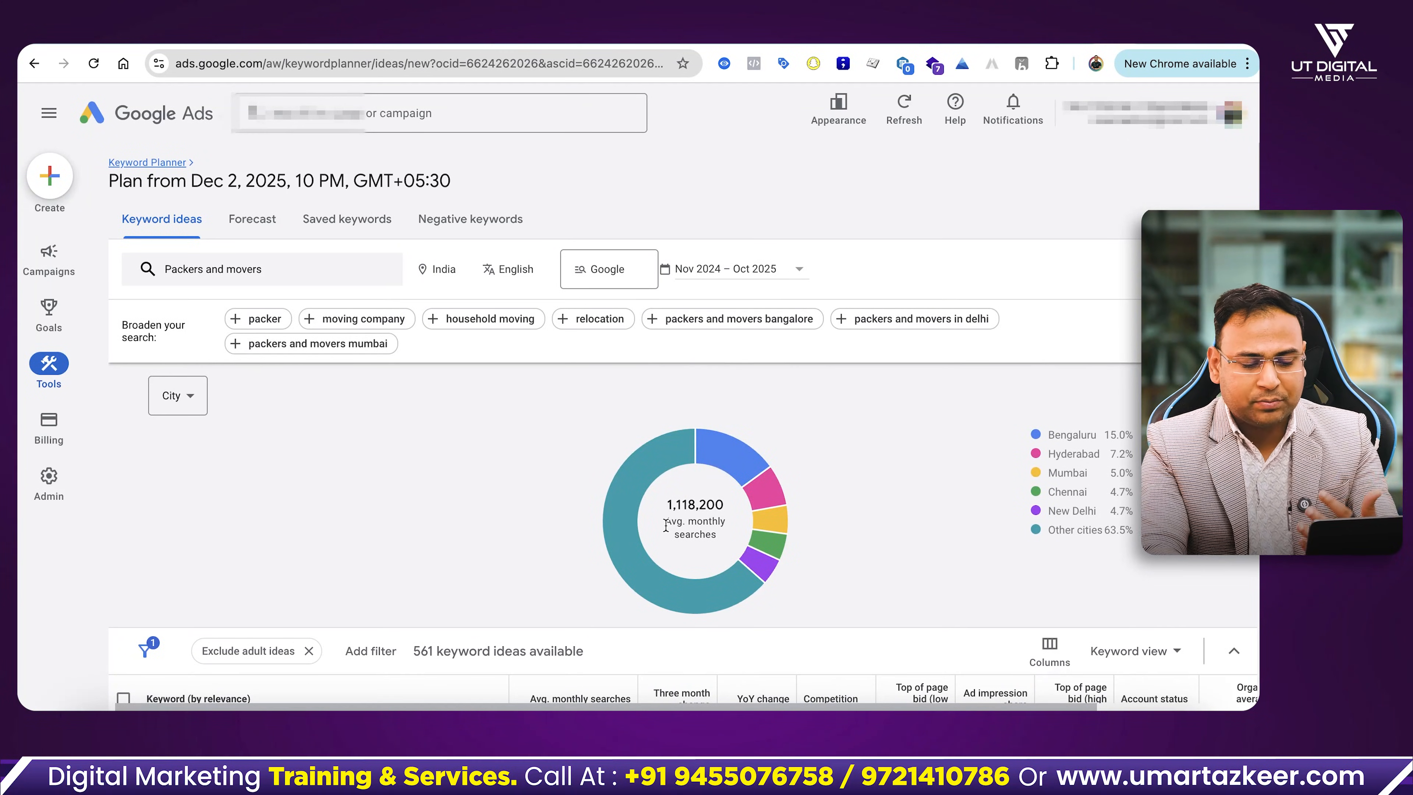
left_click_drag(695, 511, 899, 455)
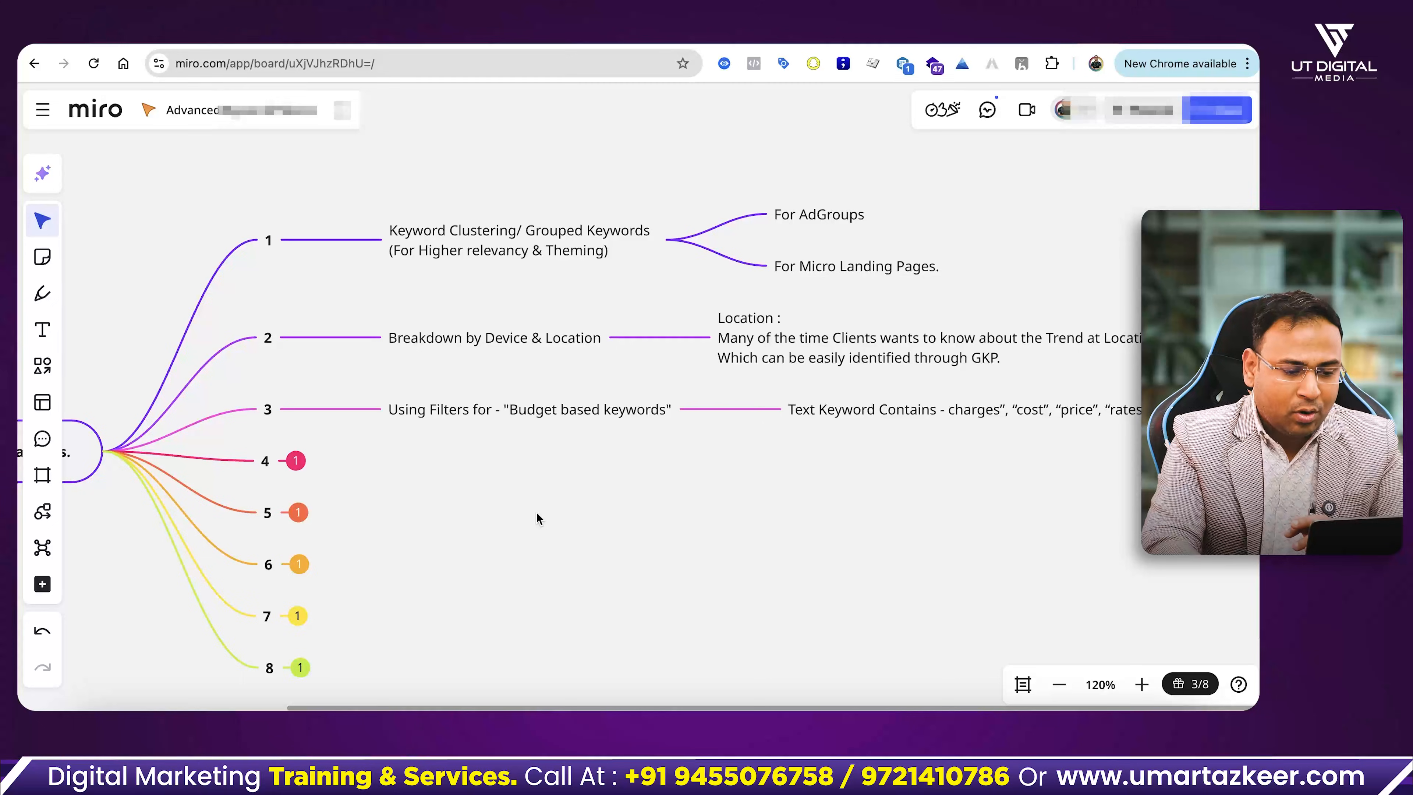
Step: On the Miro board, open the filter terms for budget based keywords, and return to the Keyword Planner results
scroll(536, 512, "right", 5)
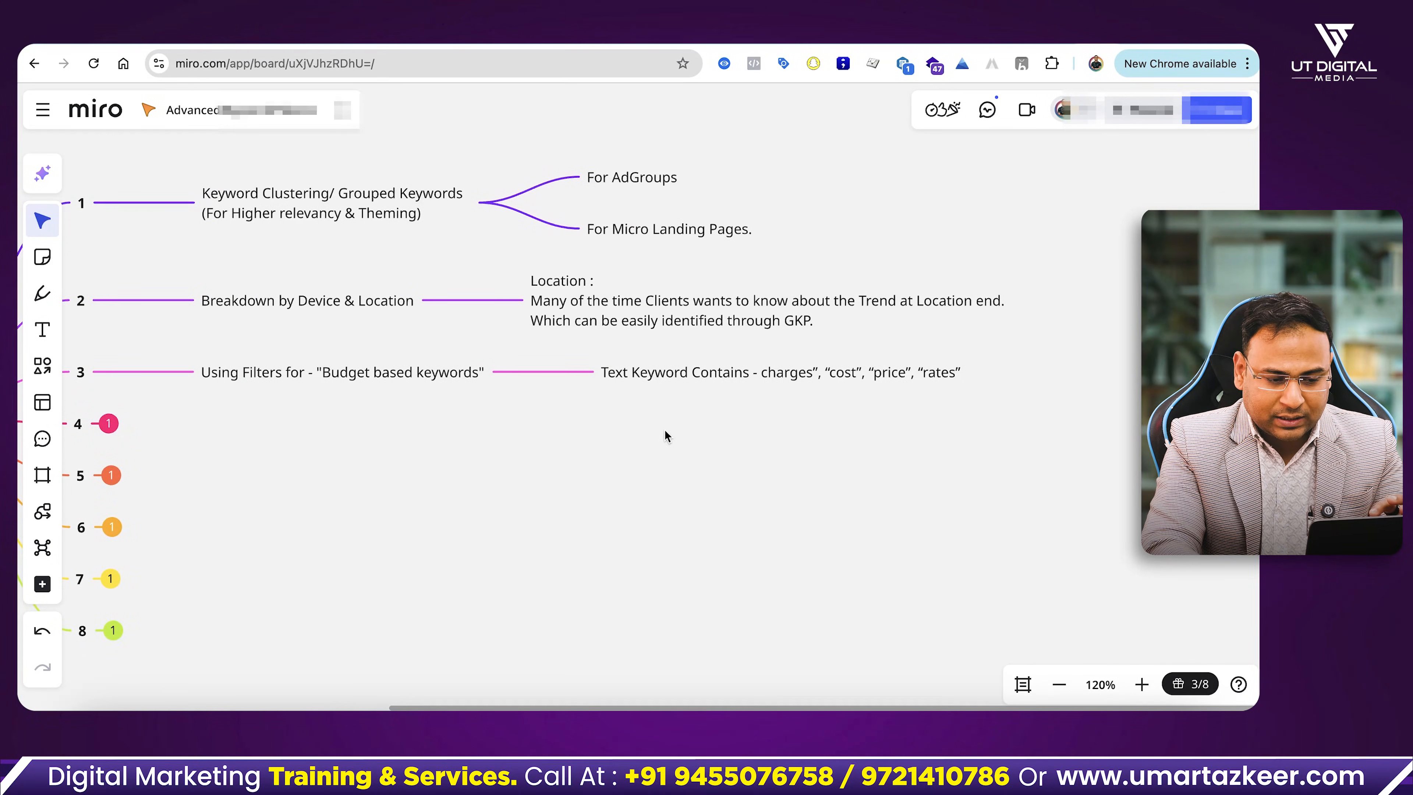
double_click(782, 374)
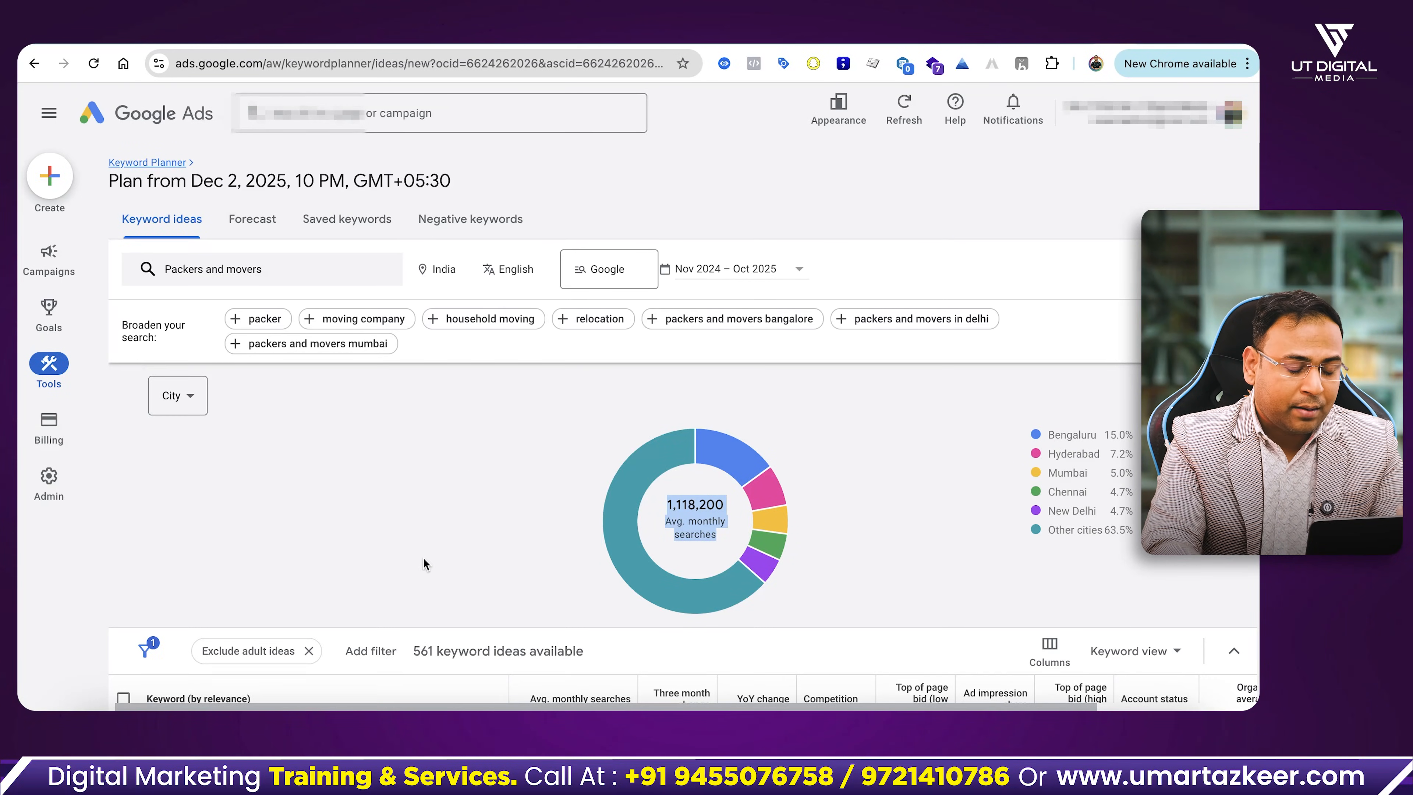
scroll(423, 558, "down", 6)
scroll(422, 558, "up", 6)
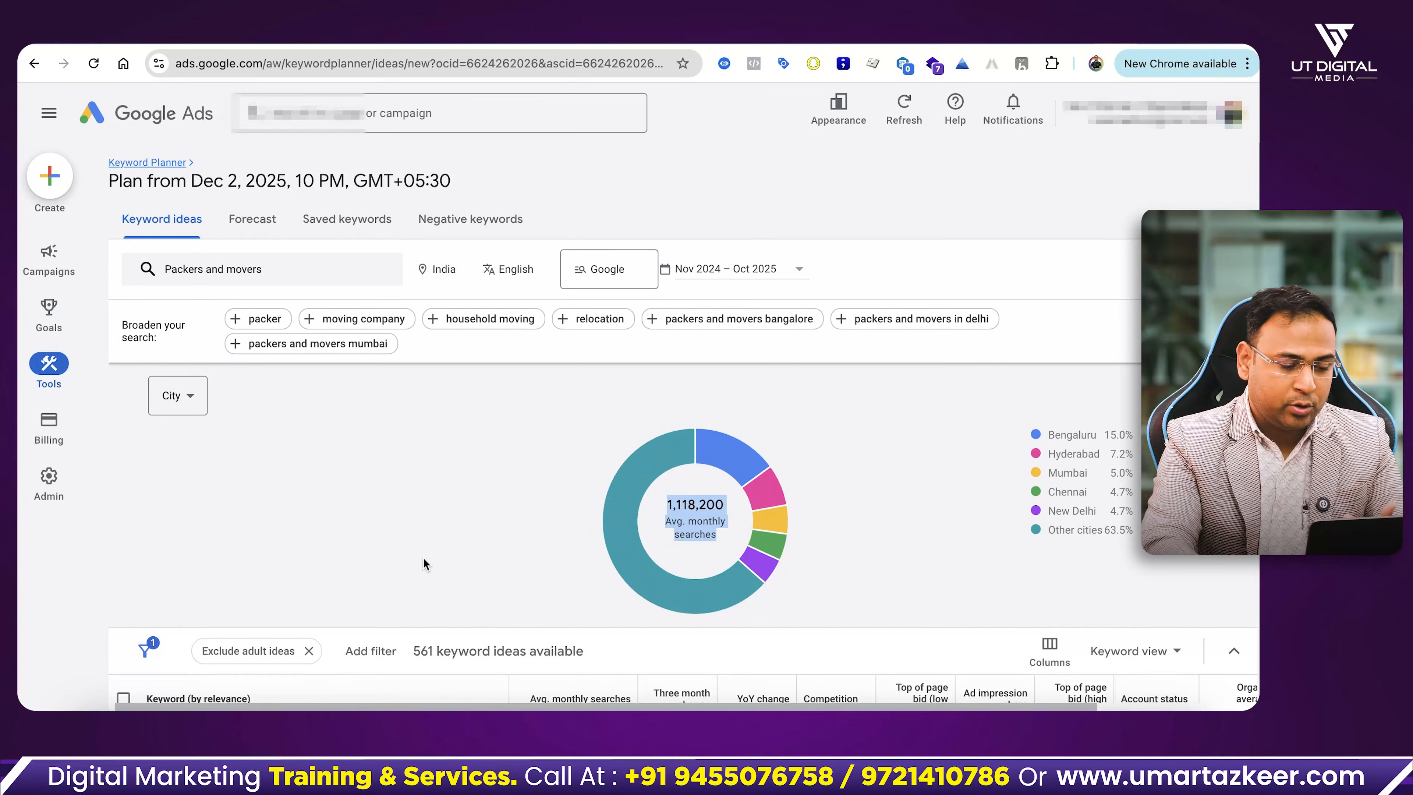
Step: Add a Keyword filter to the keyword ideas table
scroll(422, 558, "down", 5)
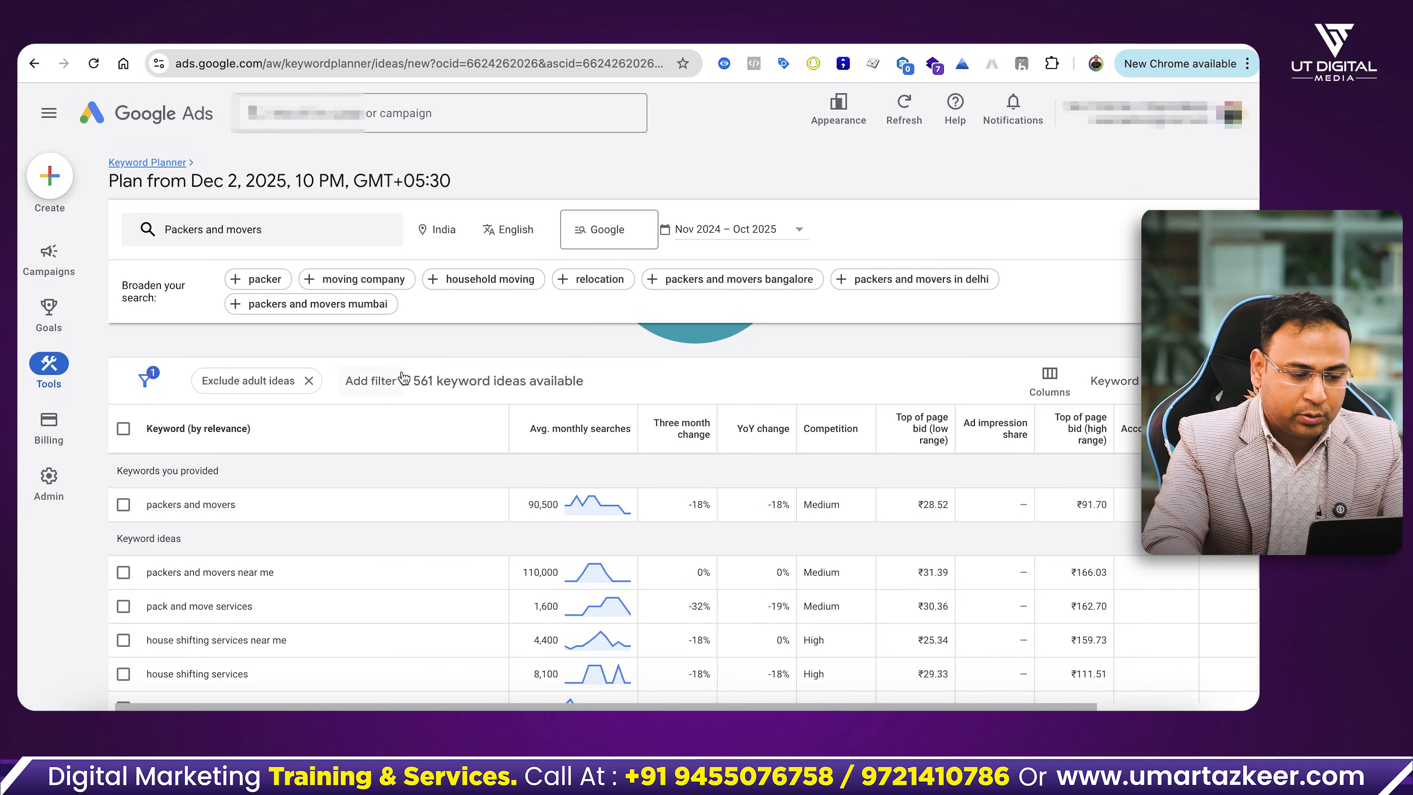
left_click(378, 380)
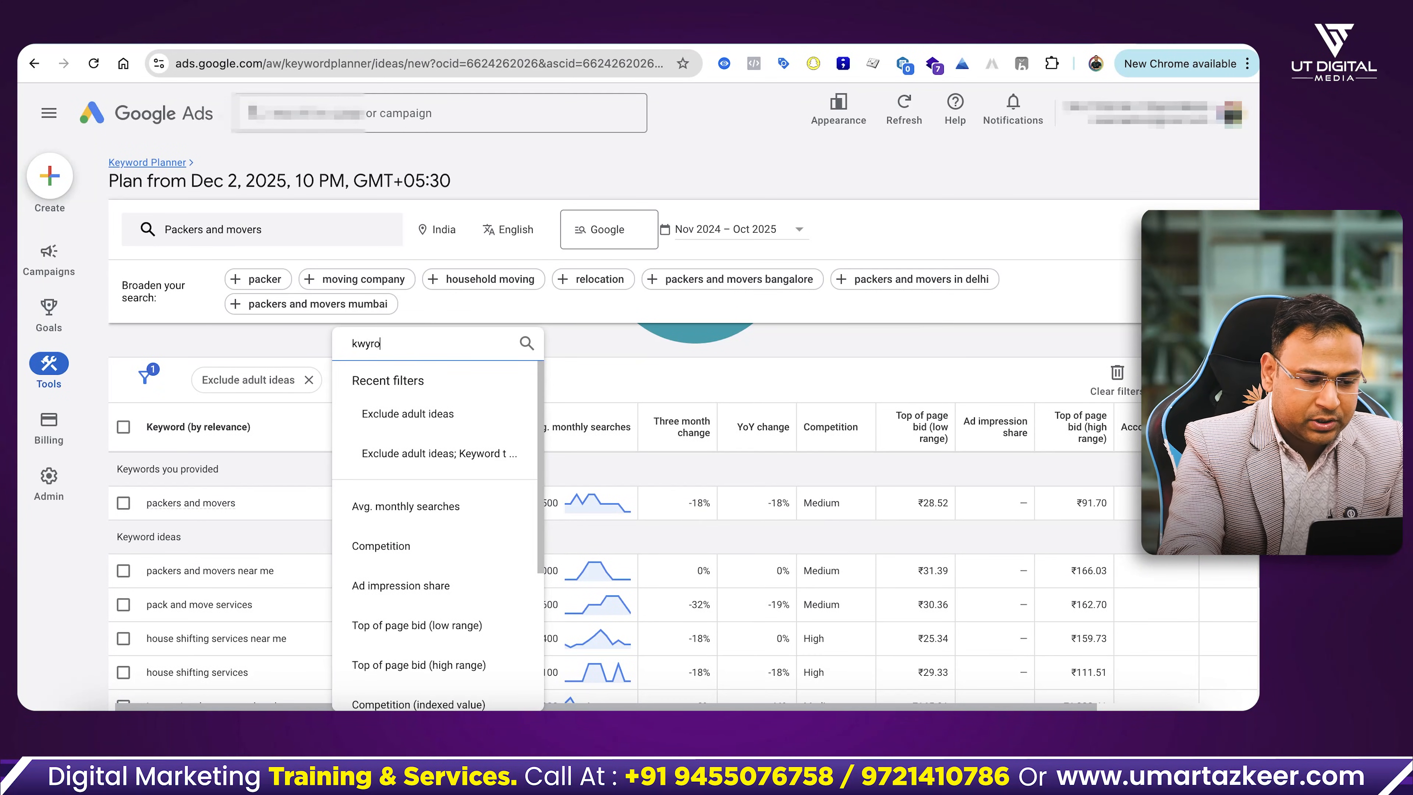
type("kwyro")
key("BackSpace")
key("BackSpace")
type("ey")
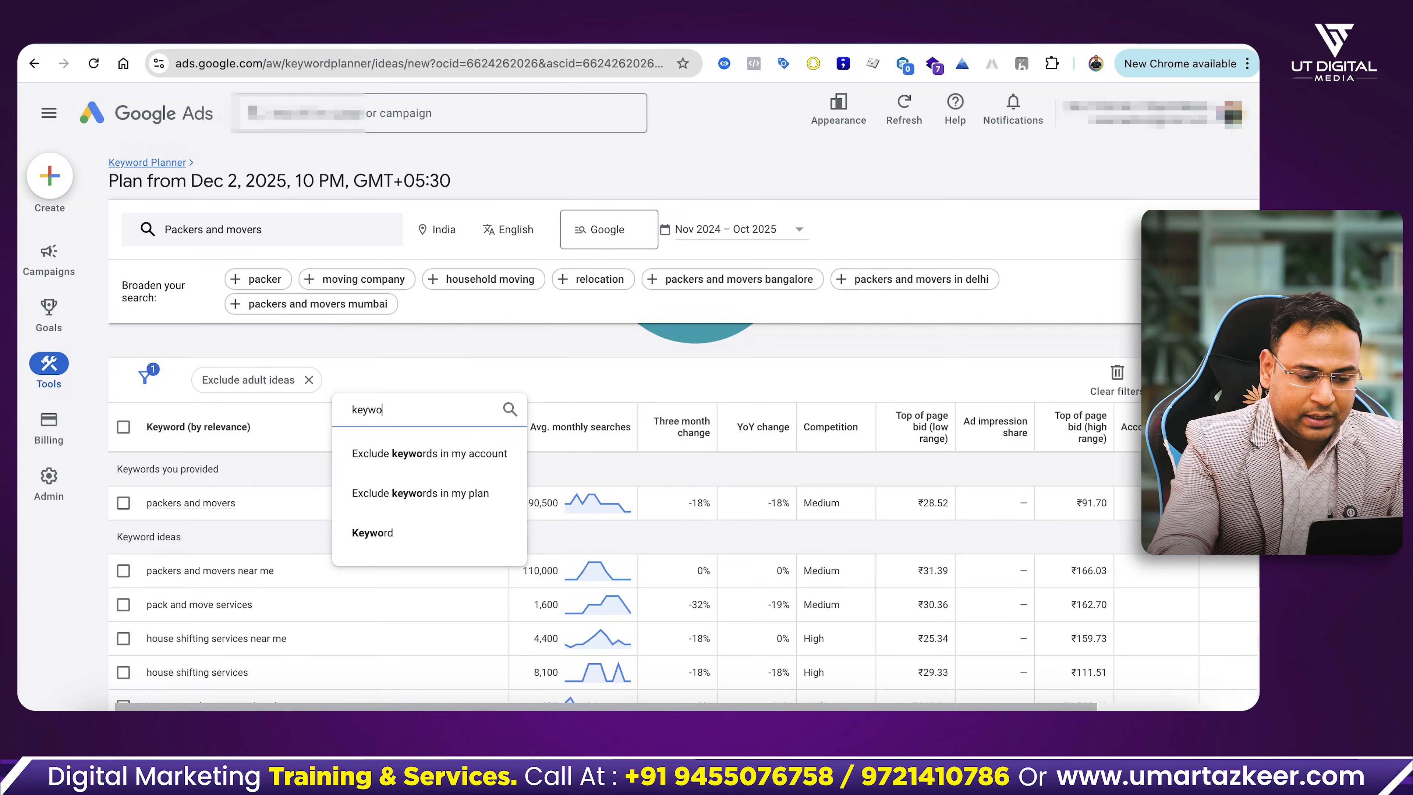
left_click(372, 532)
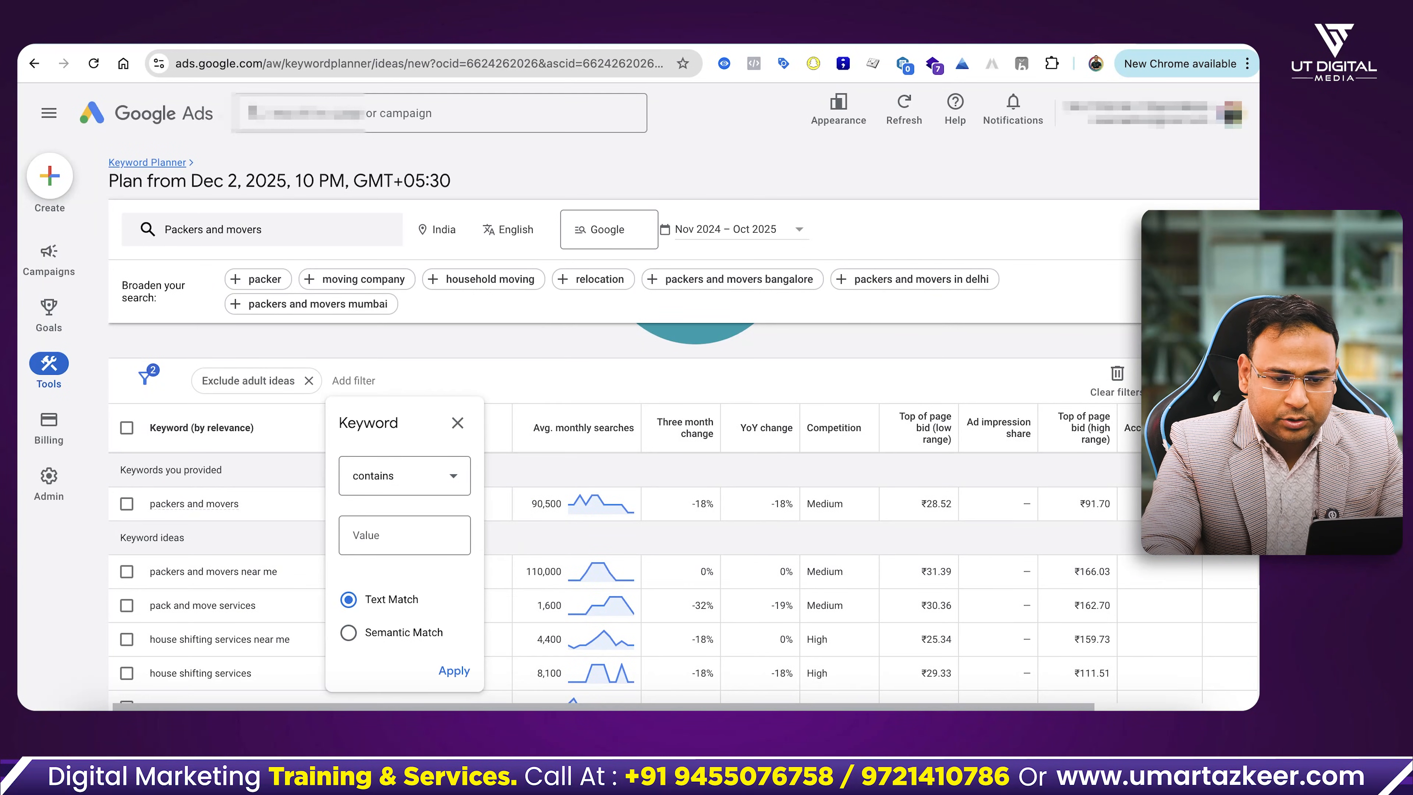
Step: Fill the contains filter with the Miro board's terms "charges, cost, price, rates" and apply it as a Semantic Match
key("ctrl+Tab")
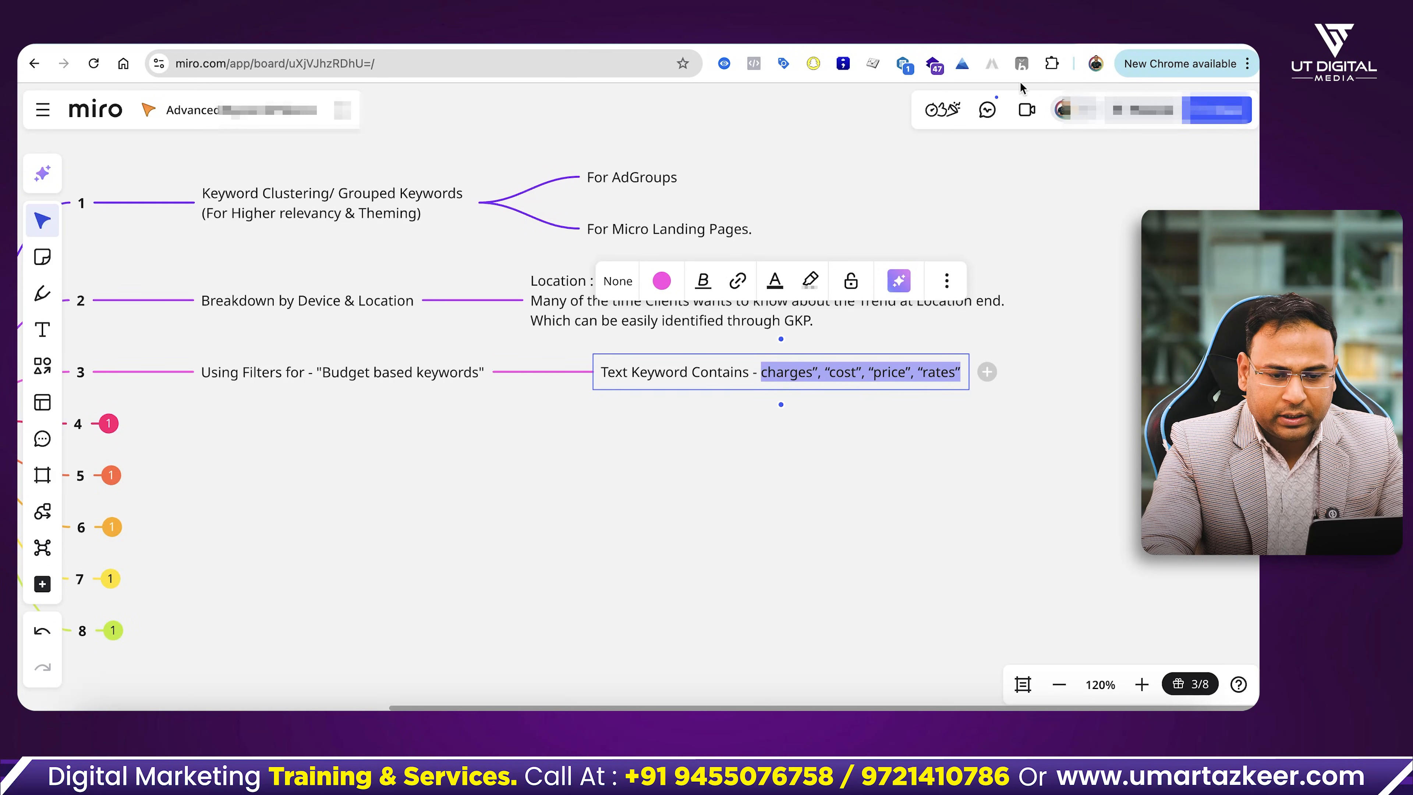
key("ctrl+shift+Tab")
left_click(466, 533)
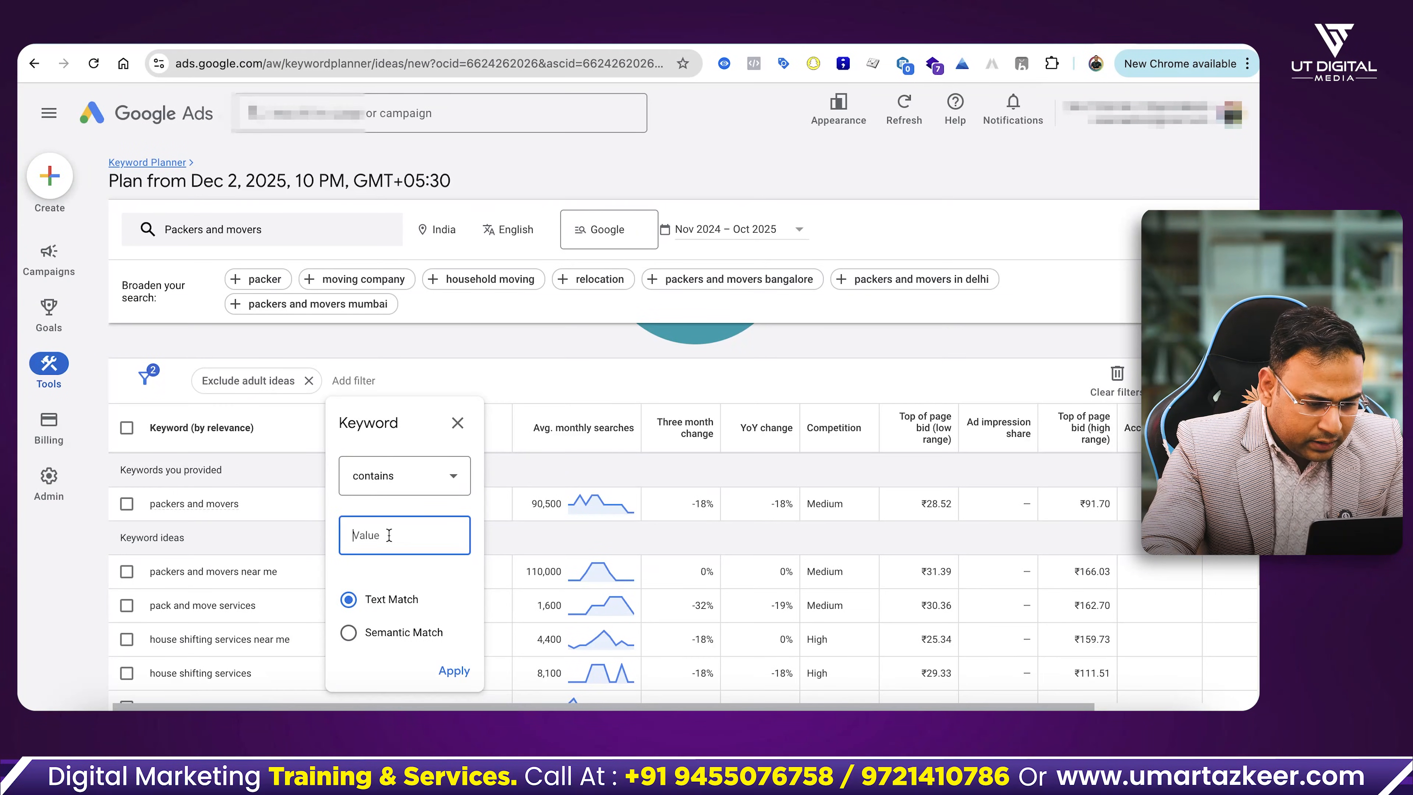
type("charges\", \"cost\", \"price\", \"rates\"")
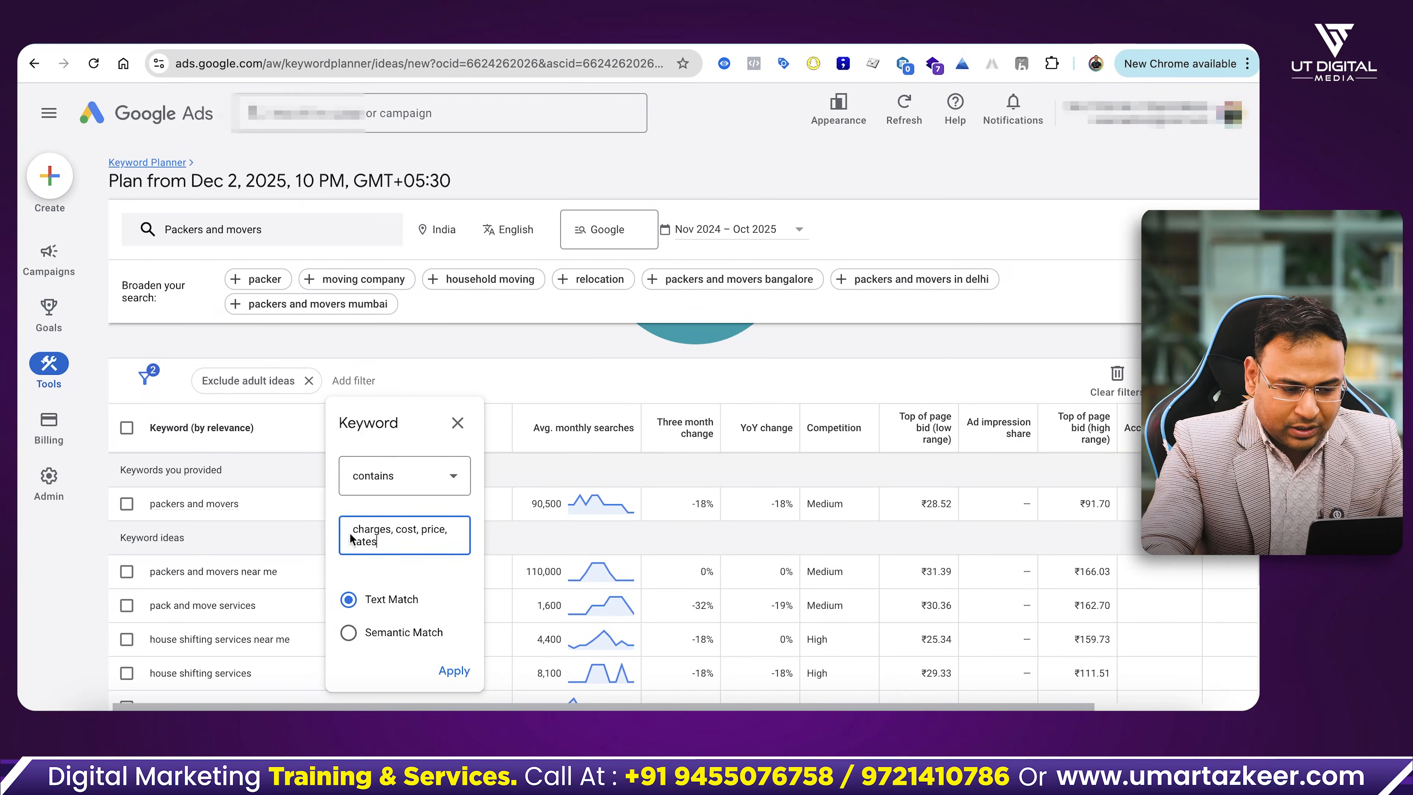
left_click(369, 633)
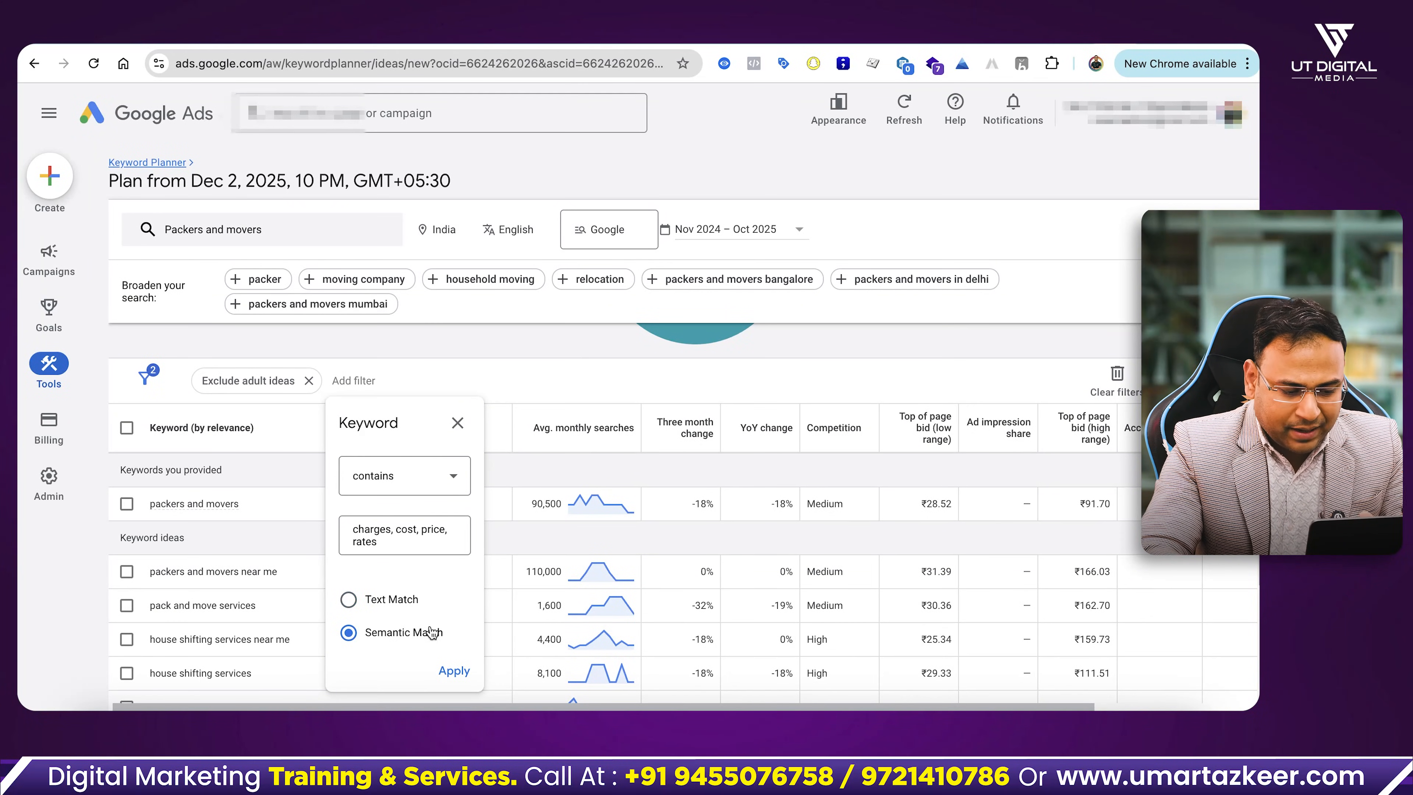
left_click(455, 671)
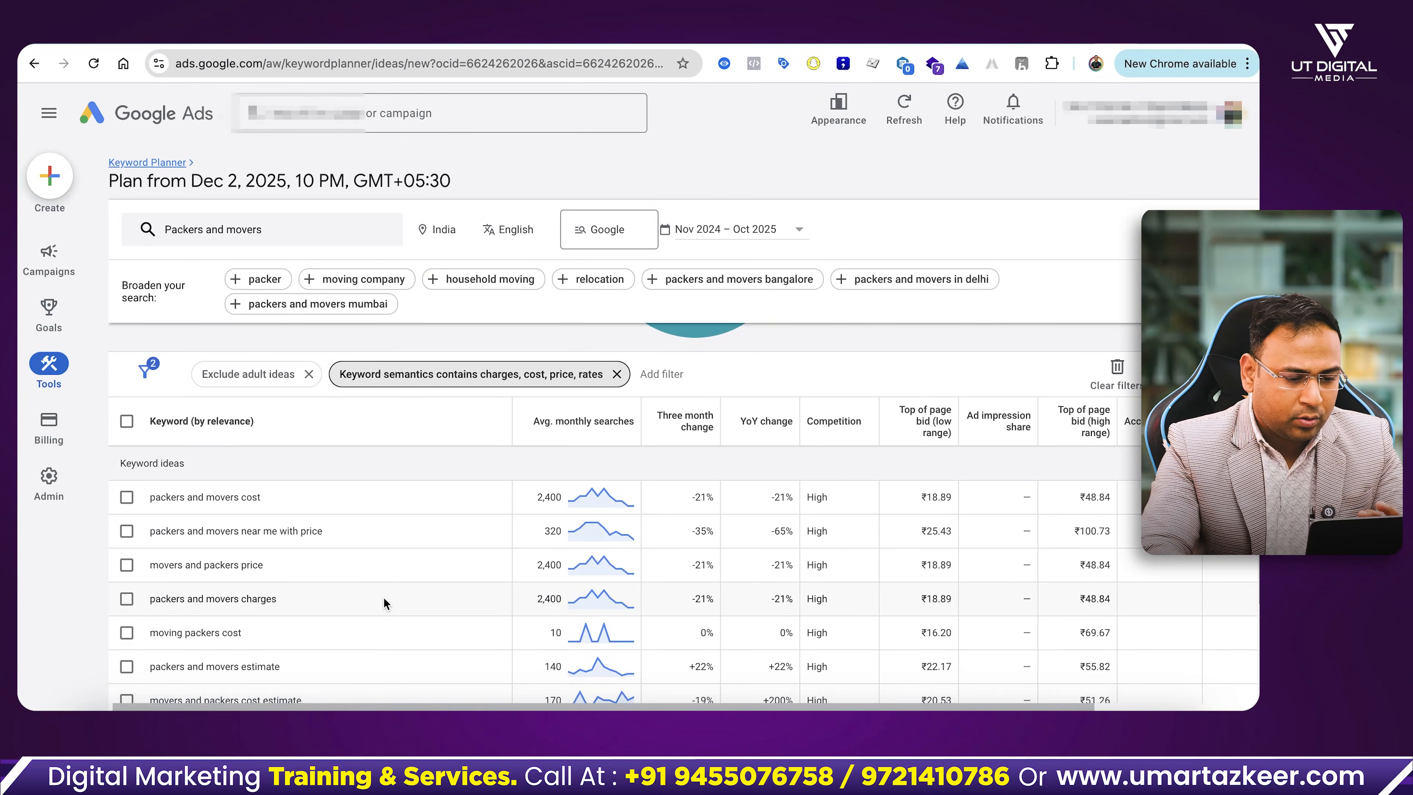
Step: Review the filtered keyword ideas and examine their average monthly searches and city shares in the location chart
scroll(535, 531, "up", 3)
scroll(723, 445, "down", 5)
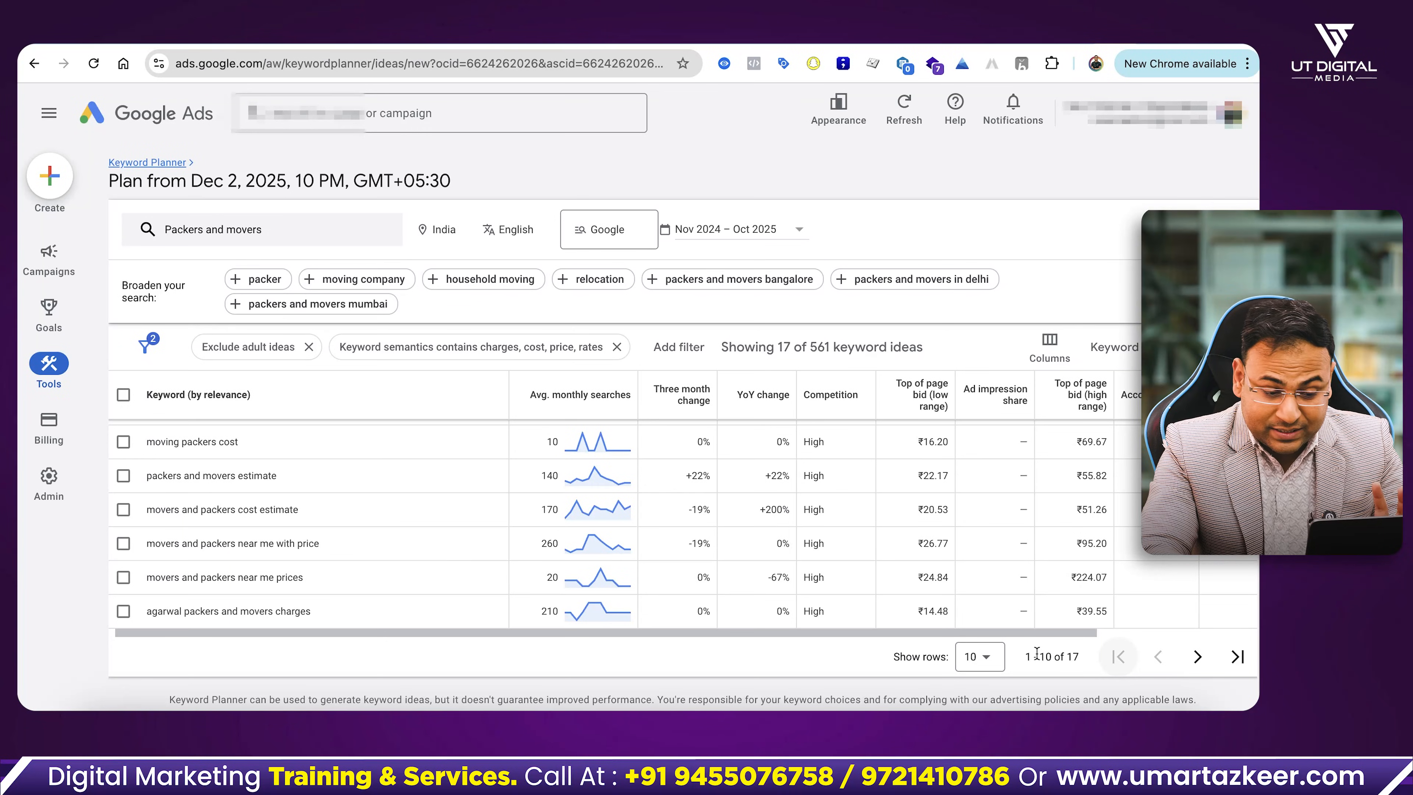
scroll(739, 486, "up", 5)
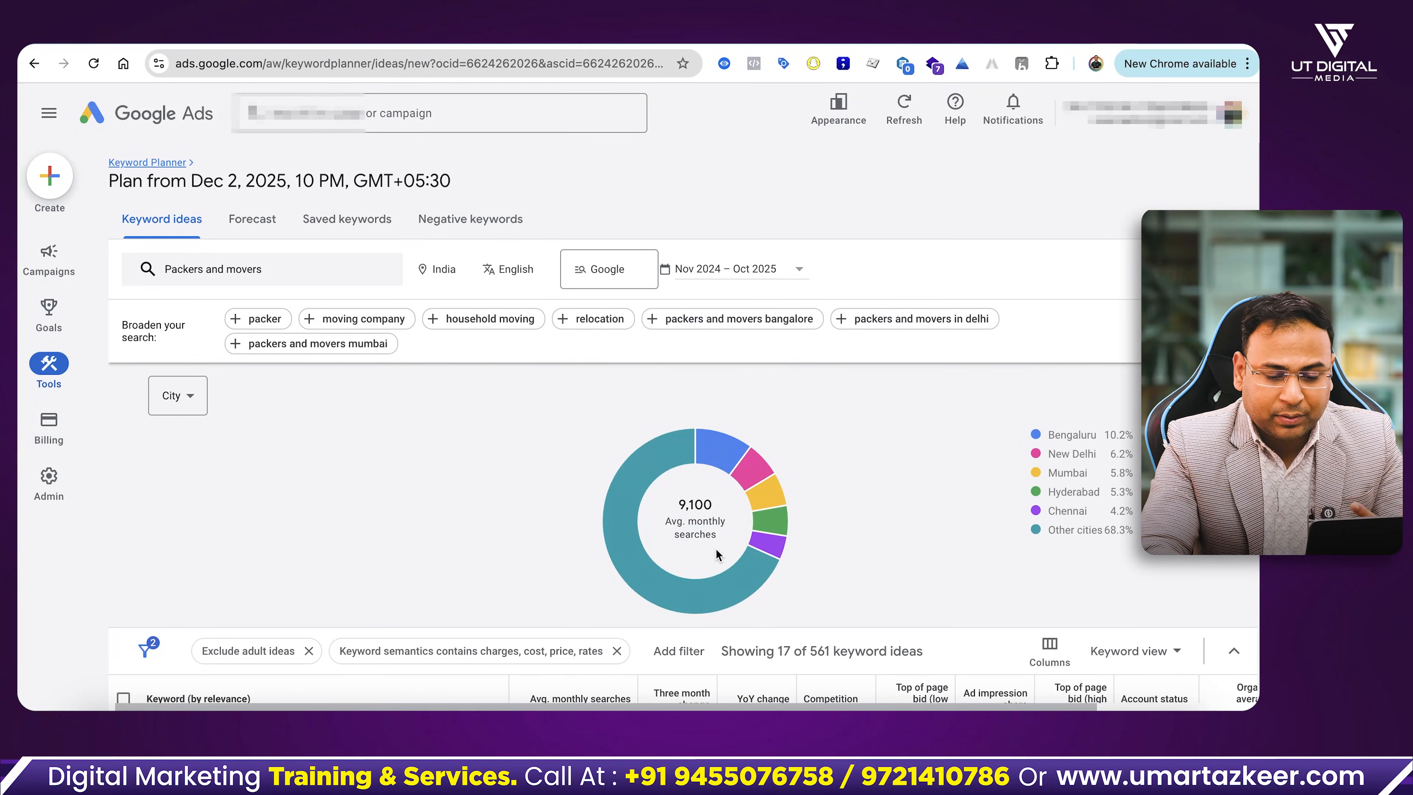
scroll(953, 503, "down", 2)
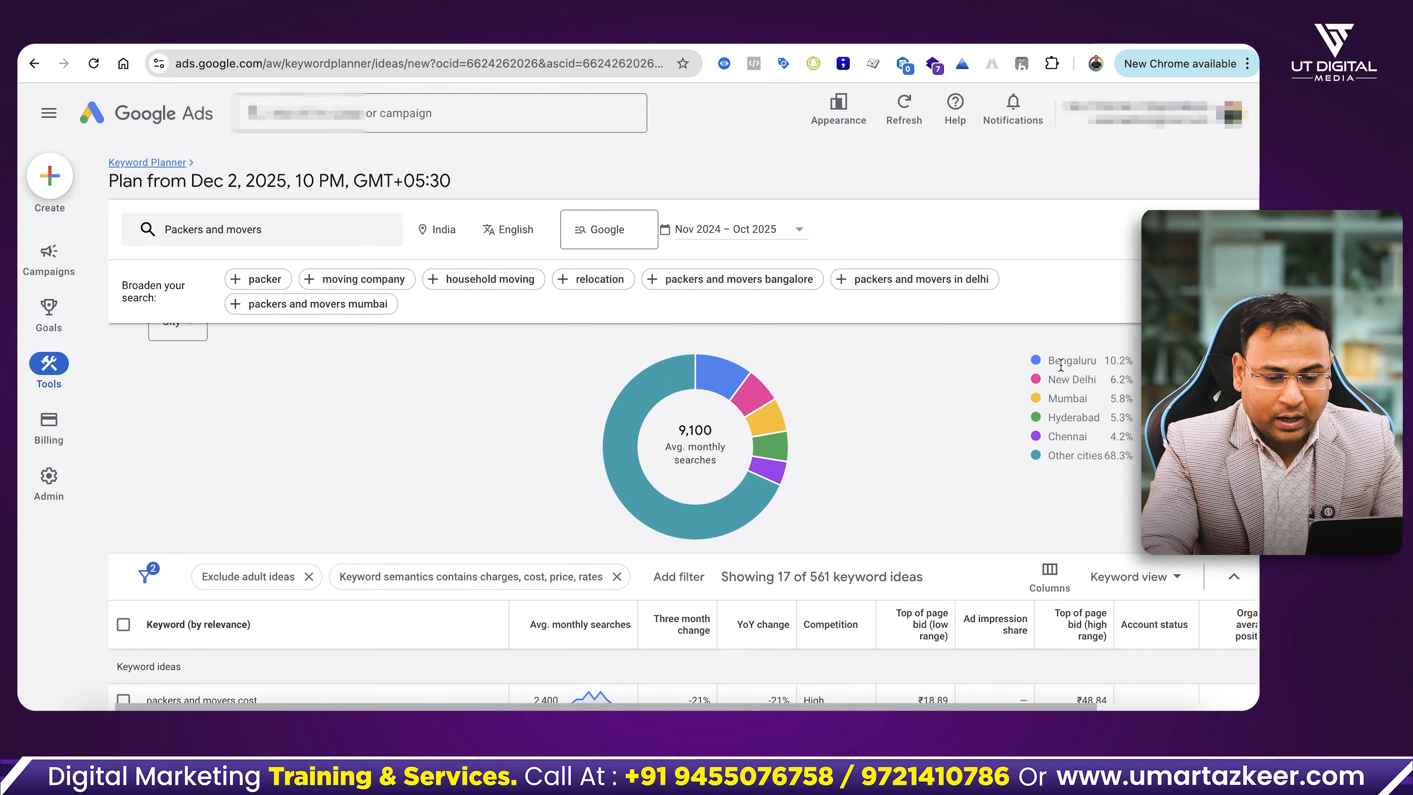
scroll(1061, 364, "up", 2)
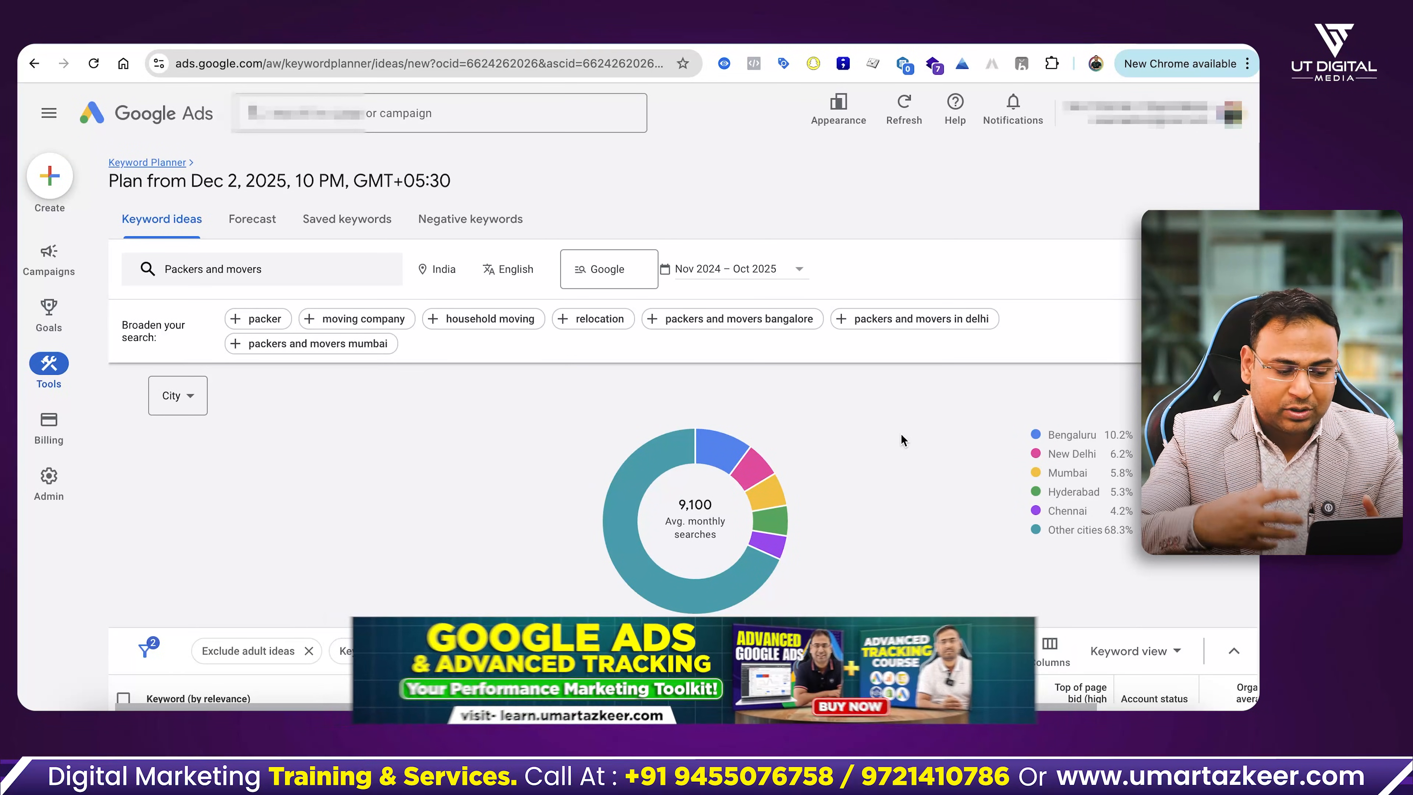
Step: Examine the filtered keyword ideas for budget terms such as cost, price, charges and estimate
scroll(901, 435, "down", 5)
scroll(902, 440, "down", 1)
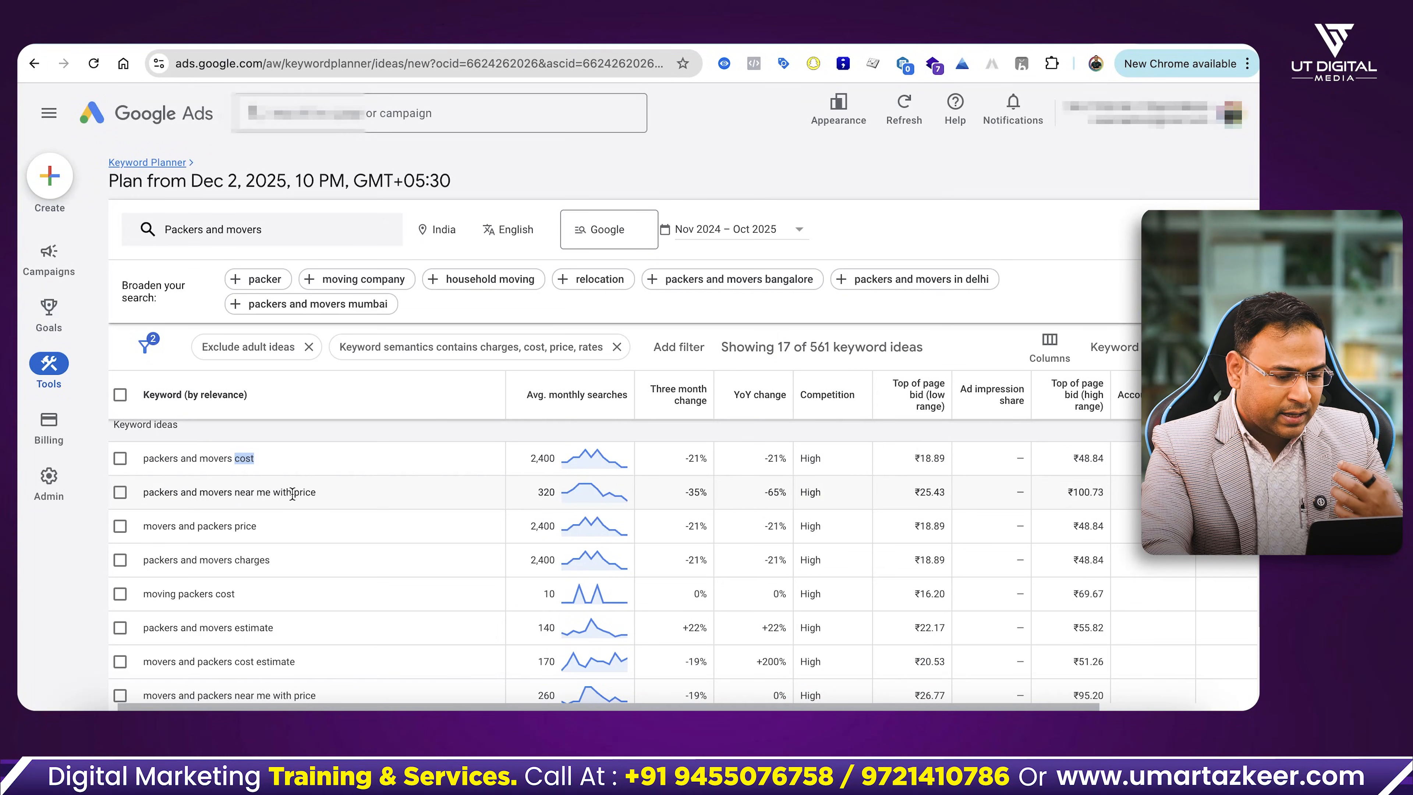
double_click(304, 492)
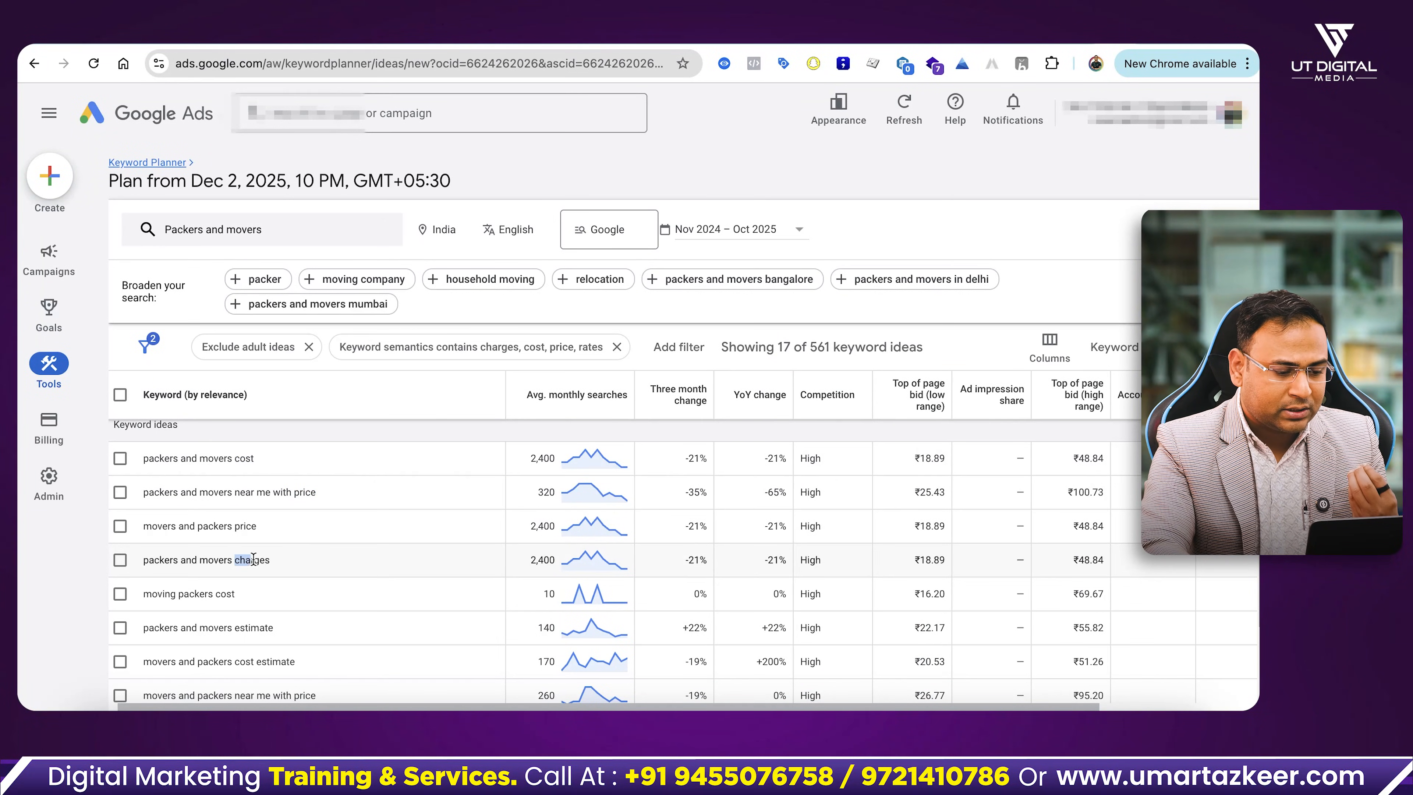
left_click(297, 557)
scroll(297, 579, "down", 2)
left_click_drag(260, 536, 303, 540)
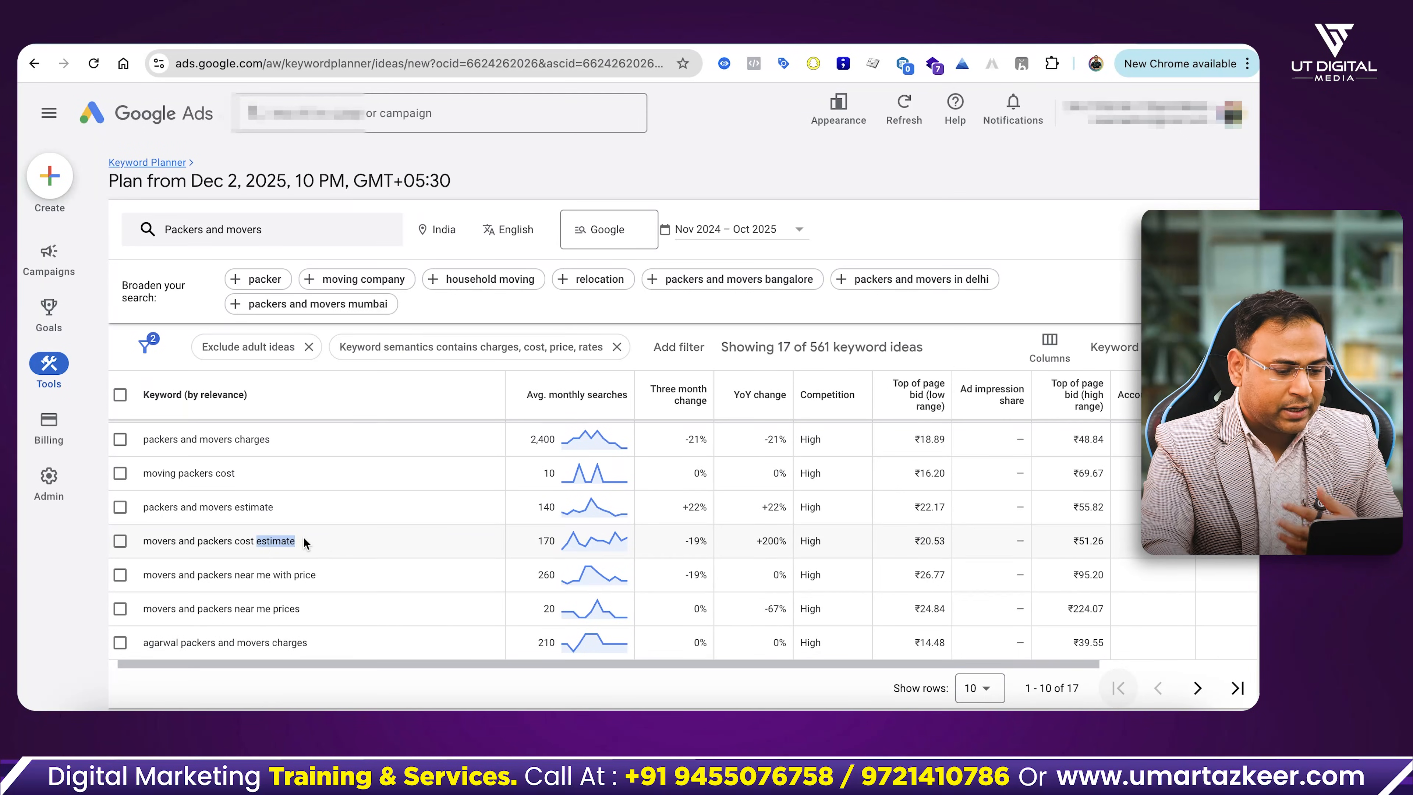
scroll(353, 580, "down", 1)
left_click_drag(279, 609, 308, 611)
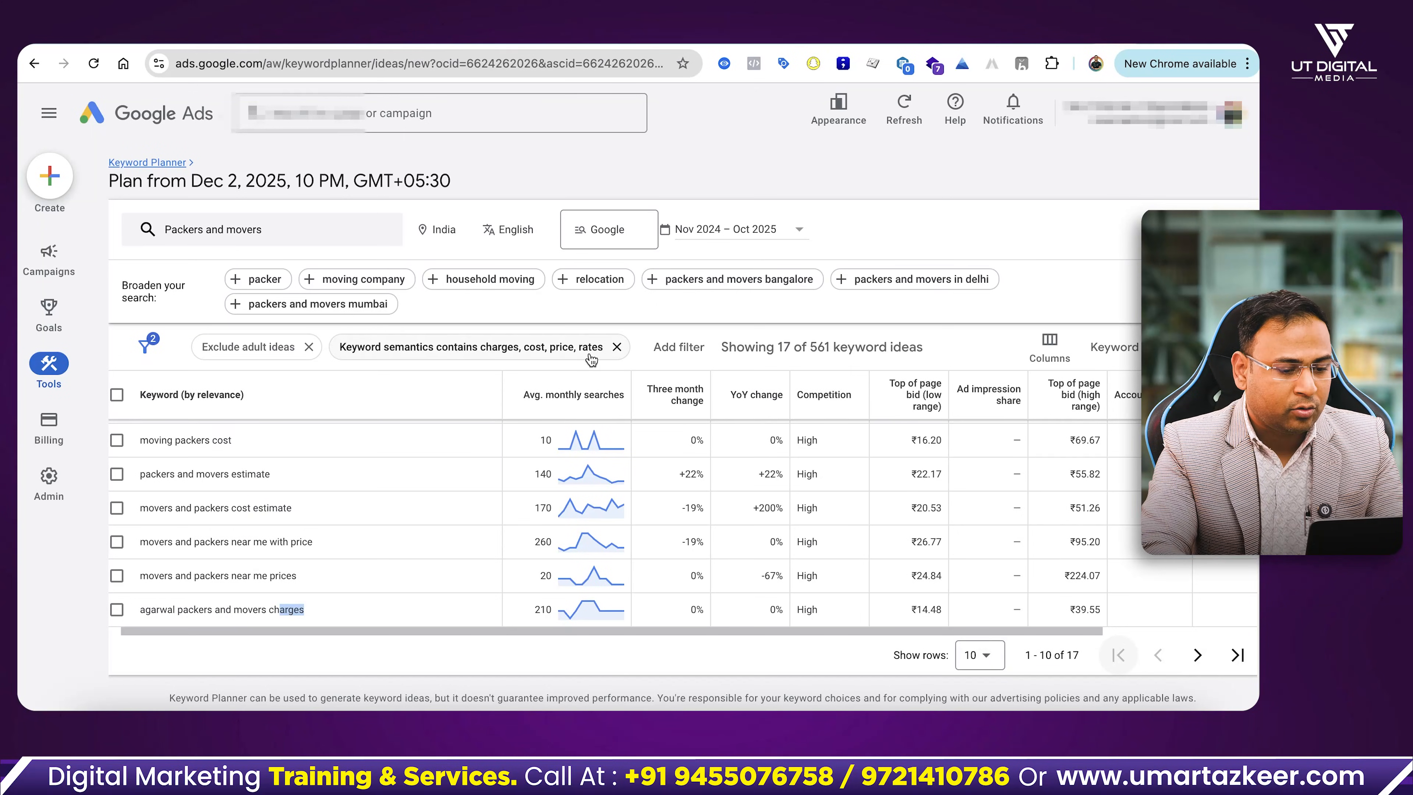
scroll(337, 528, "up", 3)
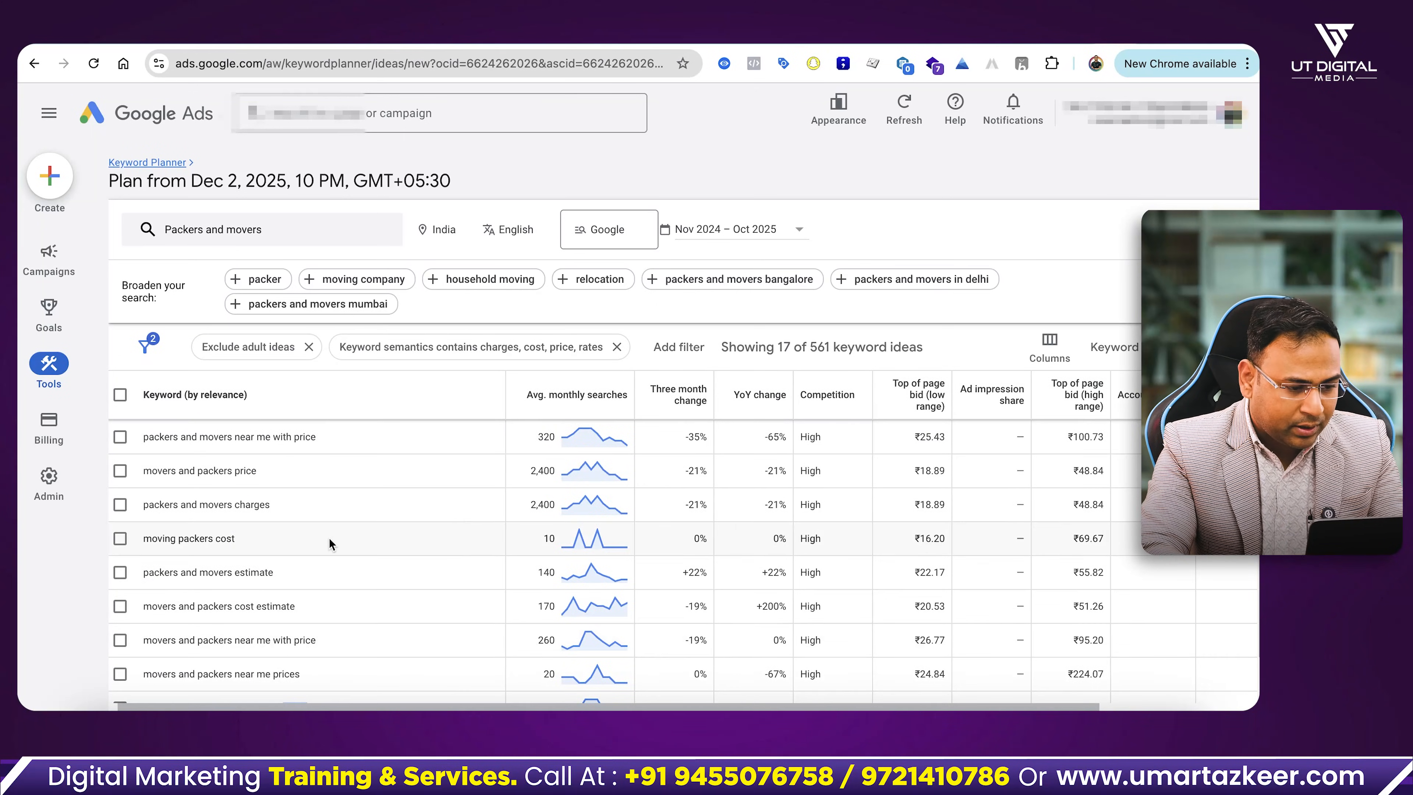
scroll(327, 536, "up", 2)
scroll(326, 534, "down", 5)
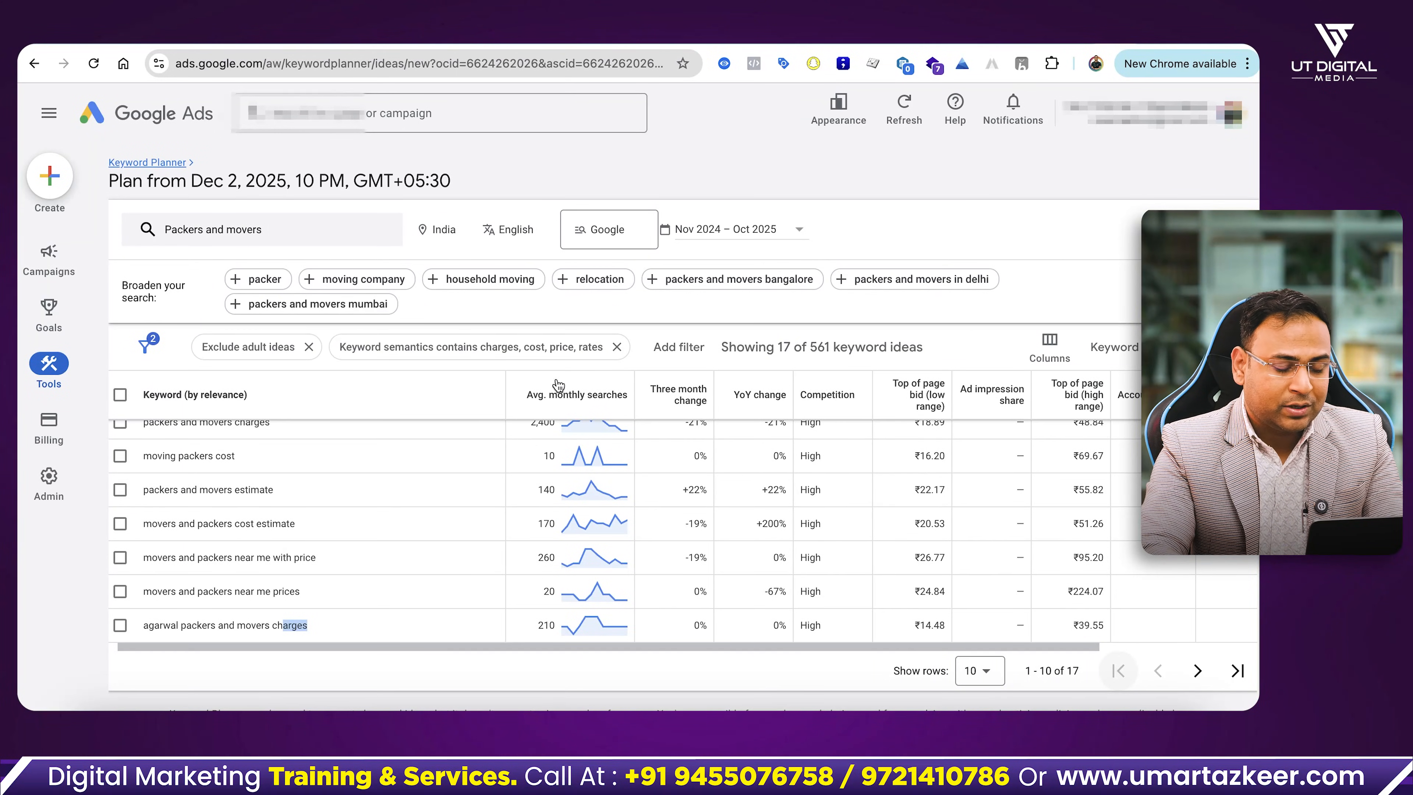
scroll(300, 511, "up", 5)
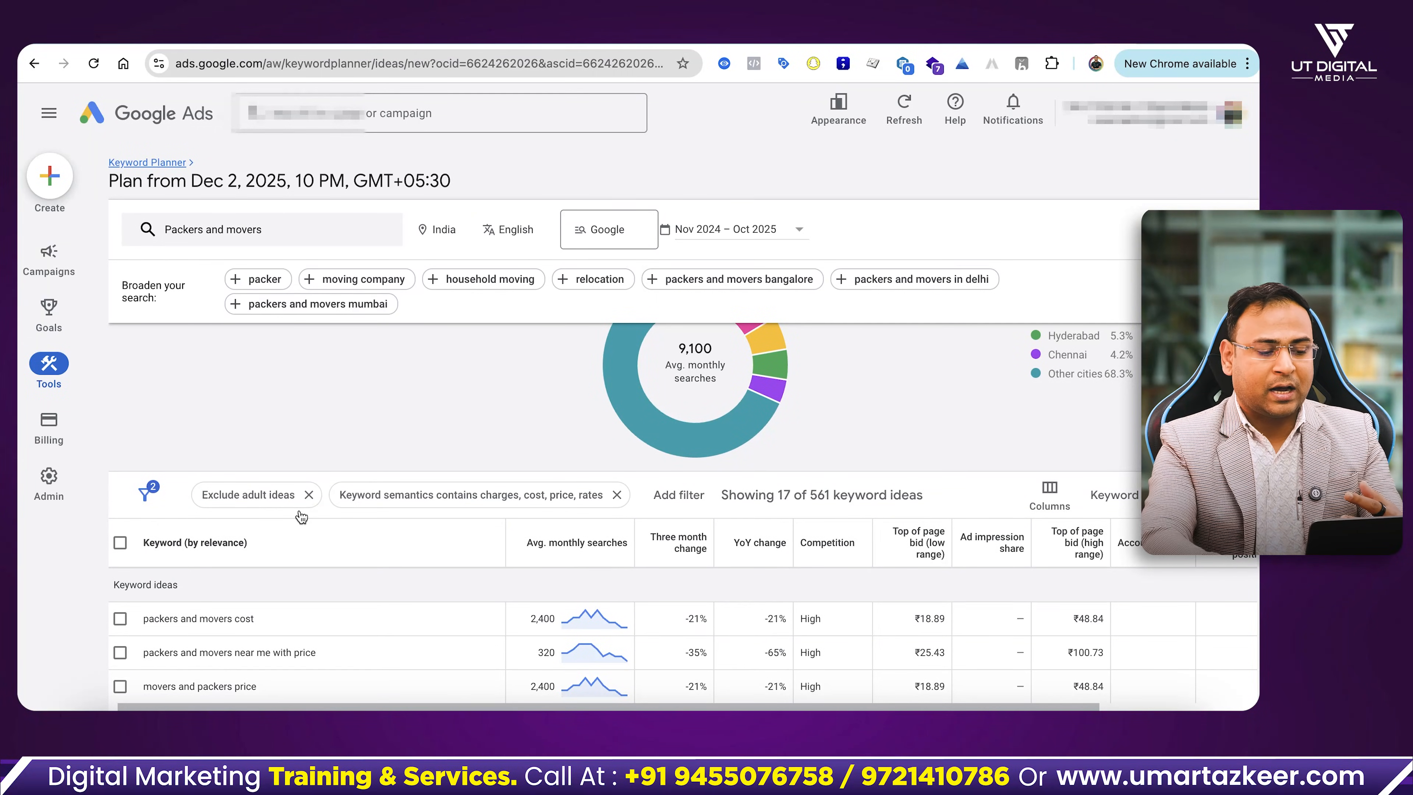
scroll(301, 516, "down", 2)
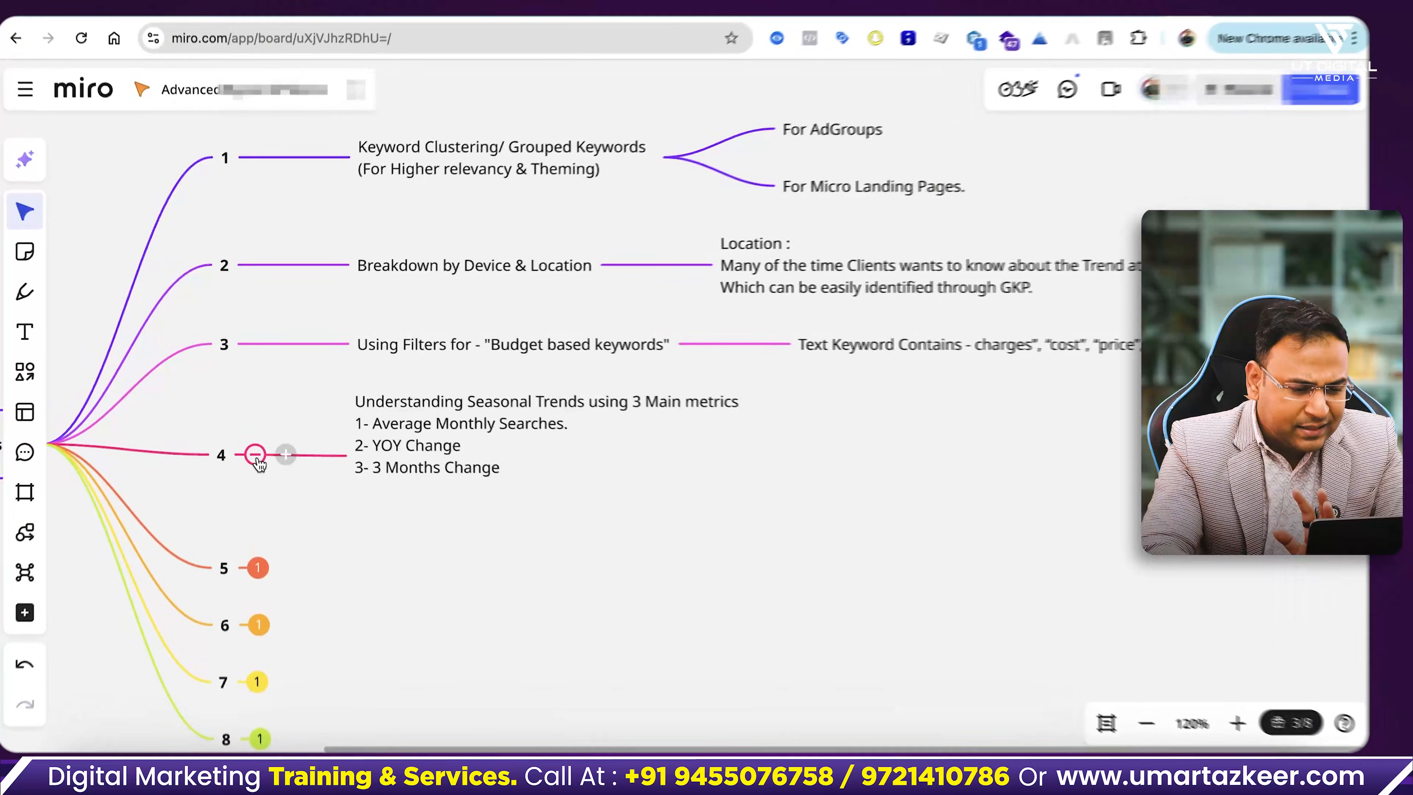
Step: On the Miro board, read the three seasonal trend metrics under branch 4: Average Monthly Searches, YOY Change and 3 Months Change
triple_click(518, 331)
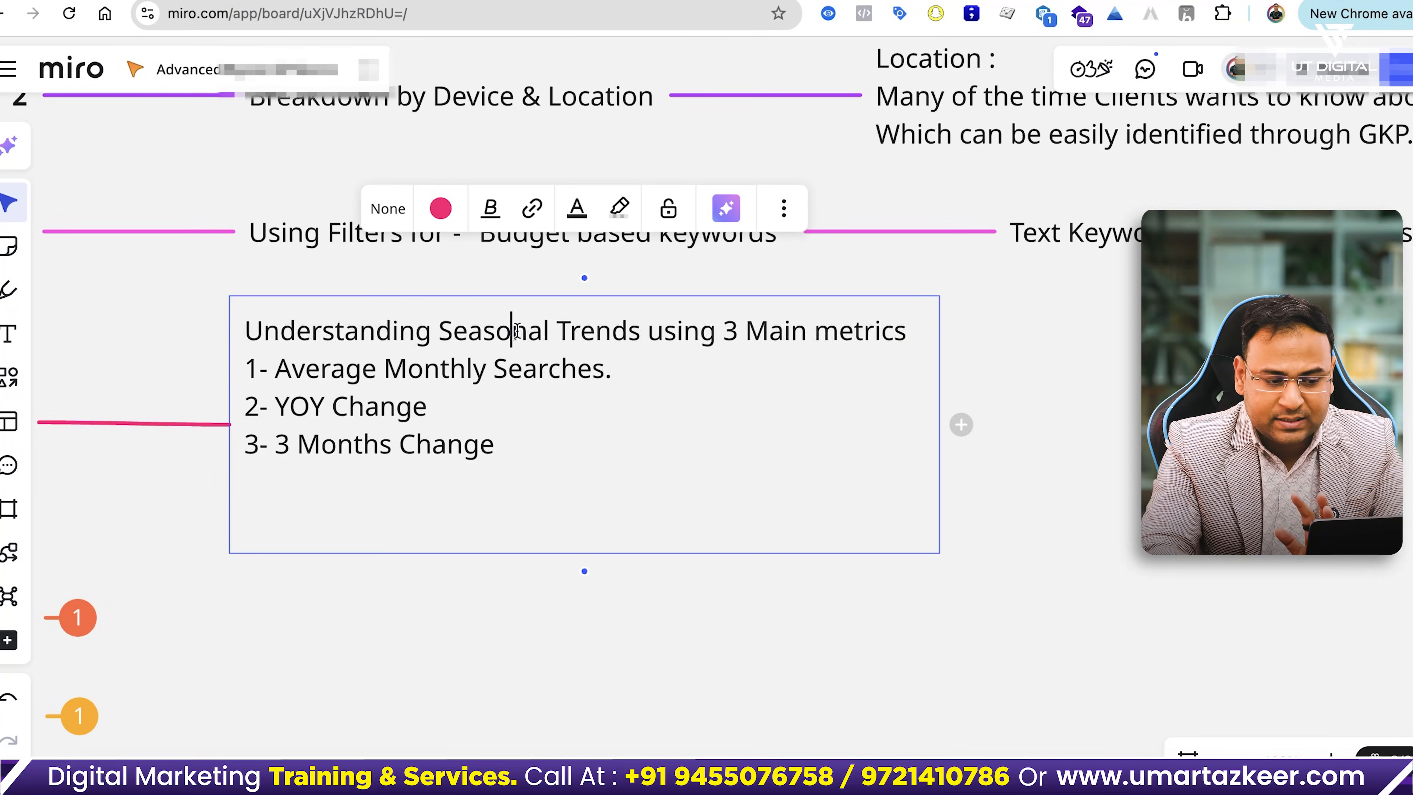
left_click(574, 332)
left_click_drag(639, 337, 499, 335)
left_click(623, 420)
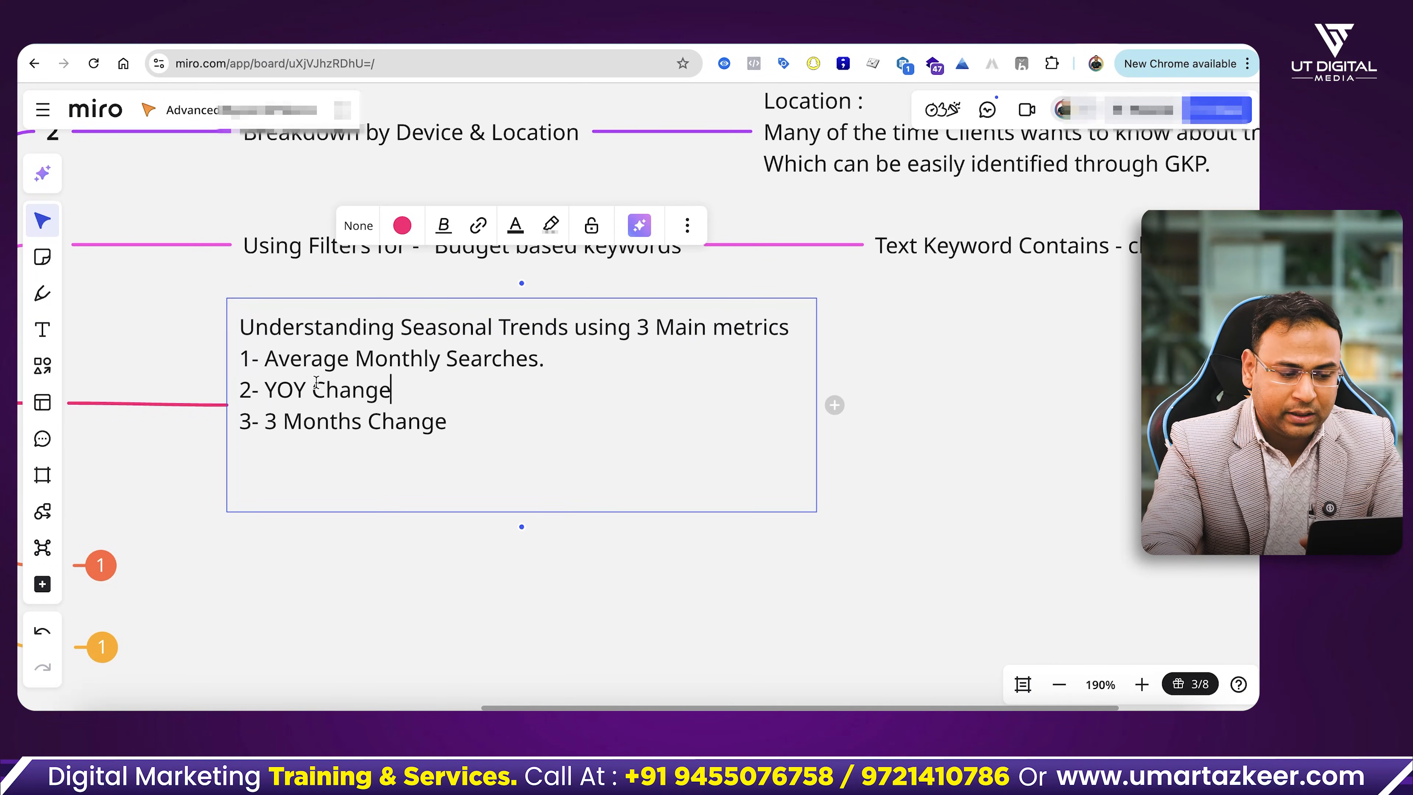
left_click_drag(350, 361, 529, 360)
left_click(527, 360)
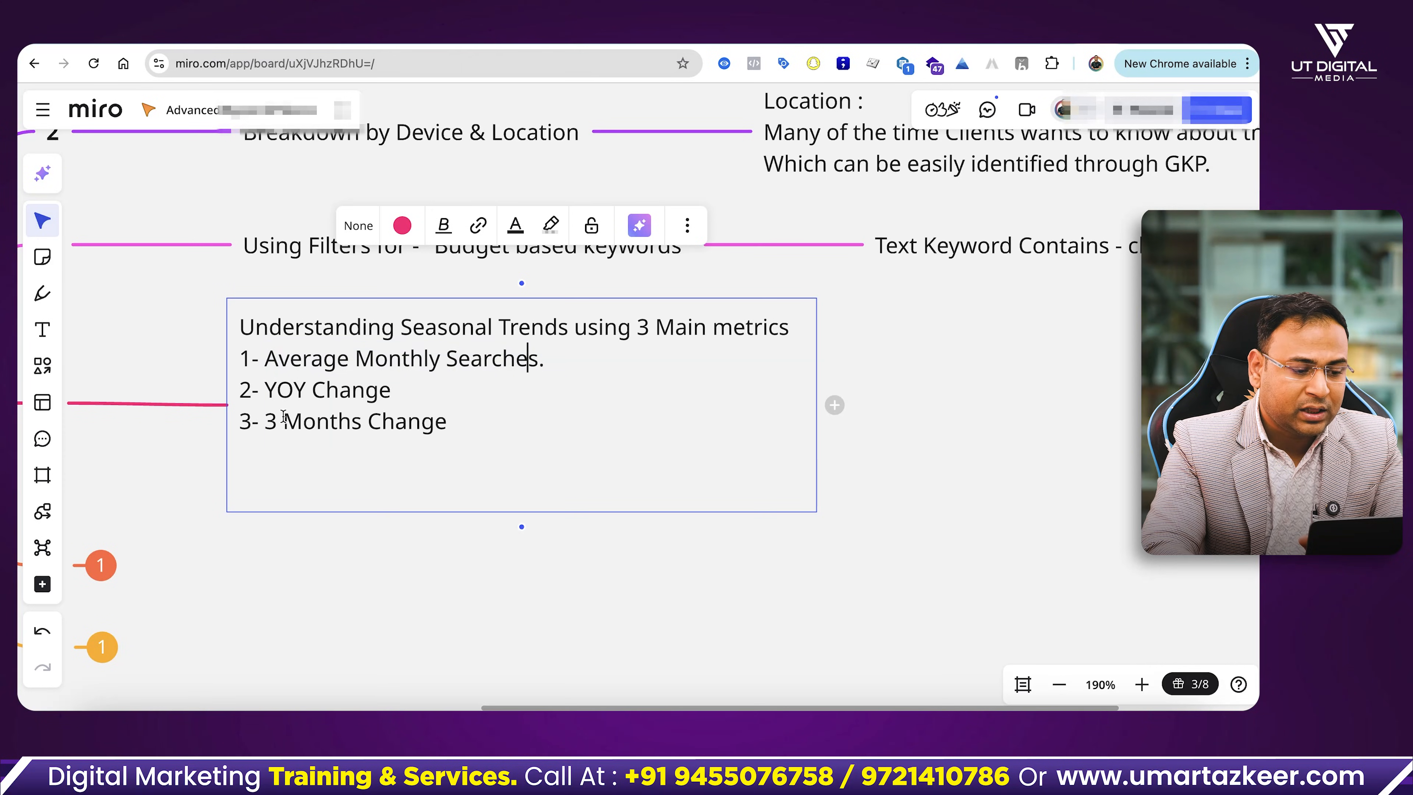
left_click_drag(262, 392, 391, 394)
left_click(544, 403)
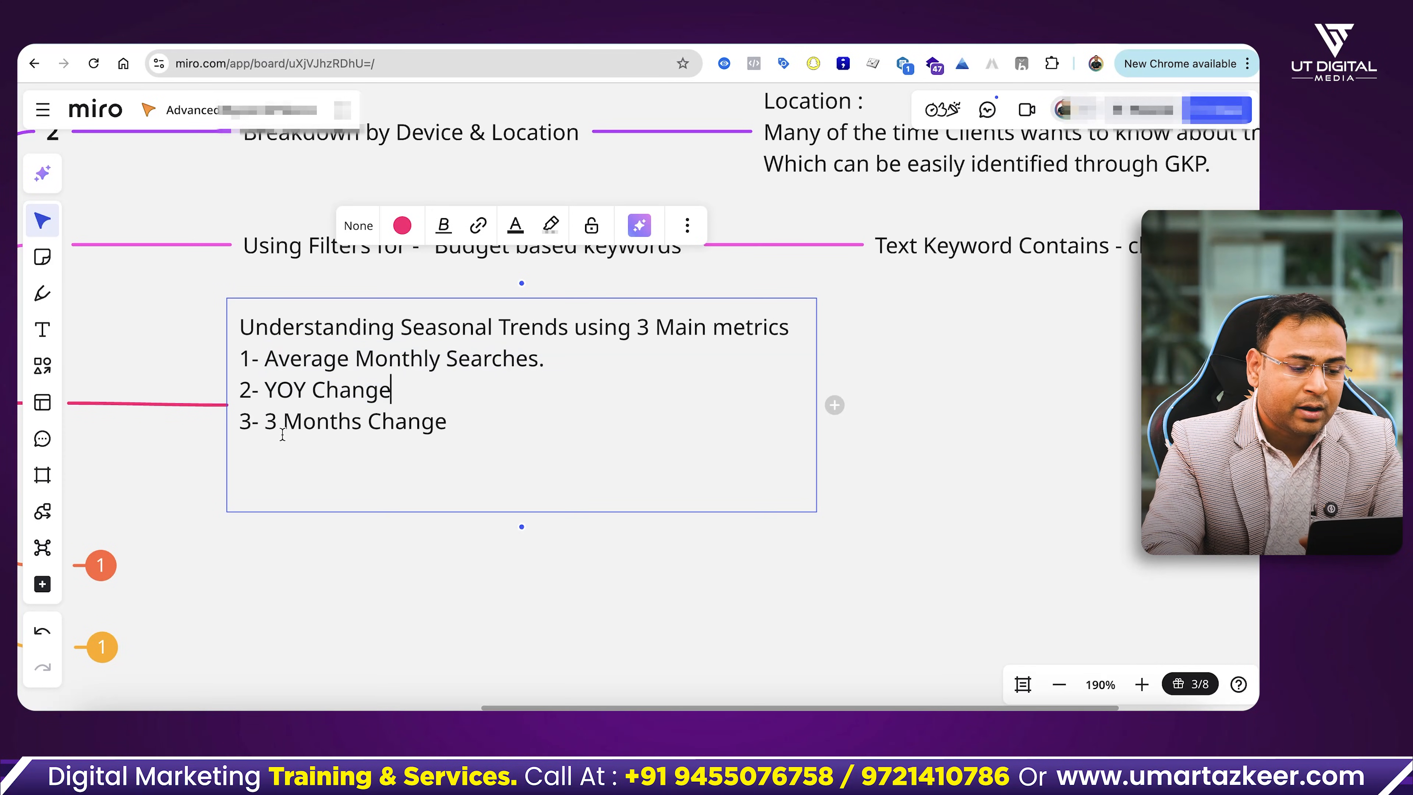
left_click_drag(264, 421, 460, 424)
left_click(461, 425)
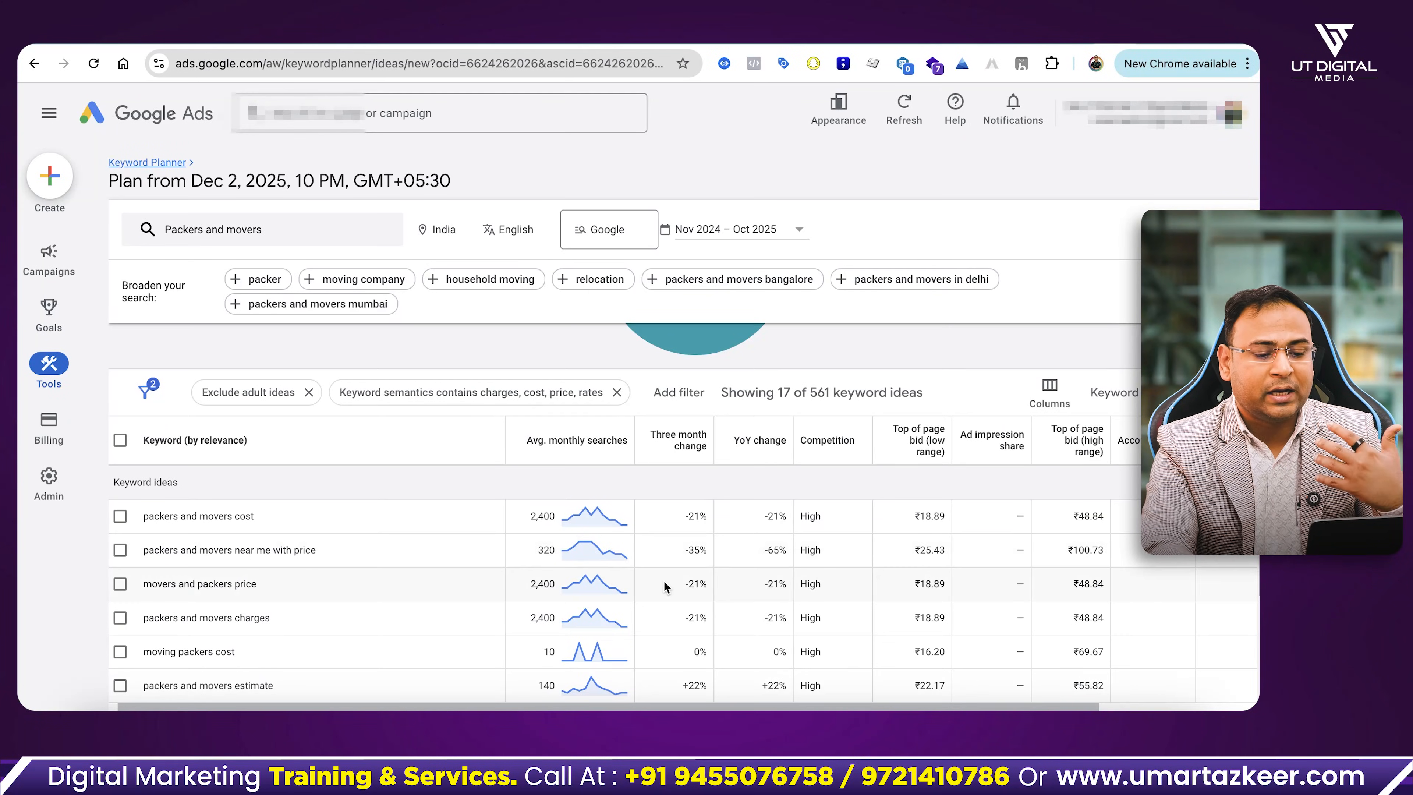
Step: Return to Keyword Planner and examine the monthly searches trend graph for "packers and movers cost"
scroll(665, 586, "down", 1)
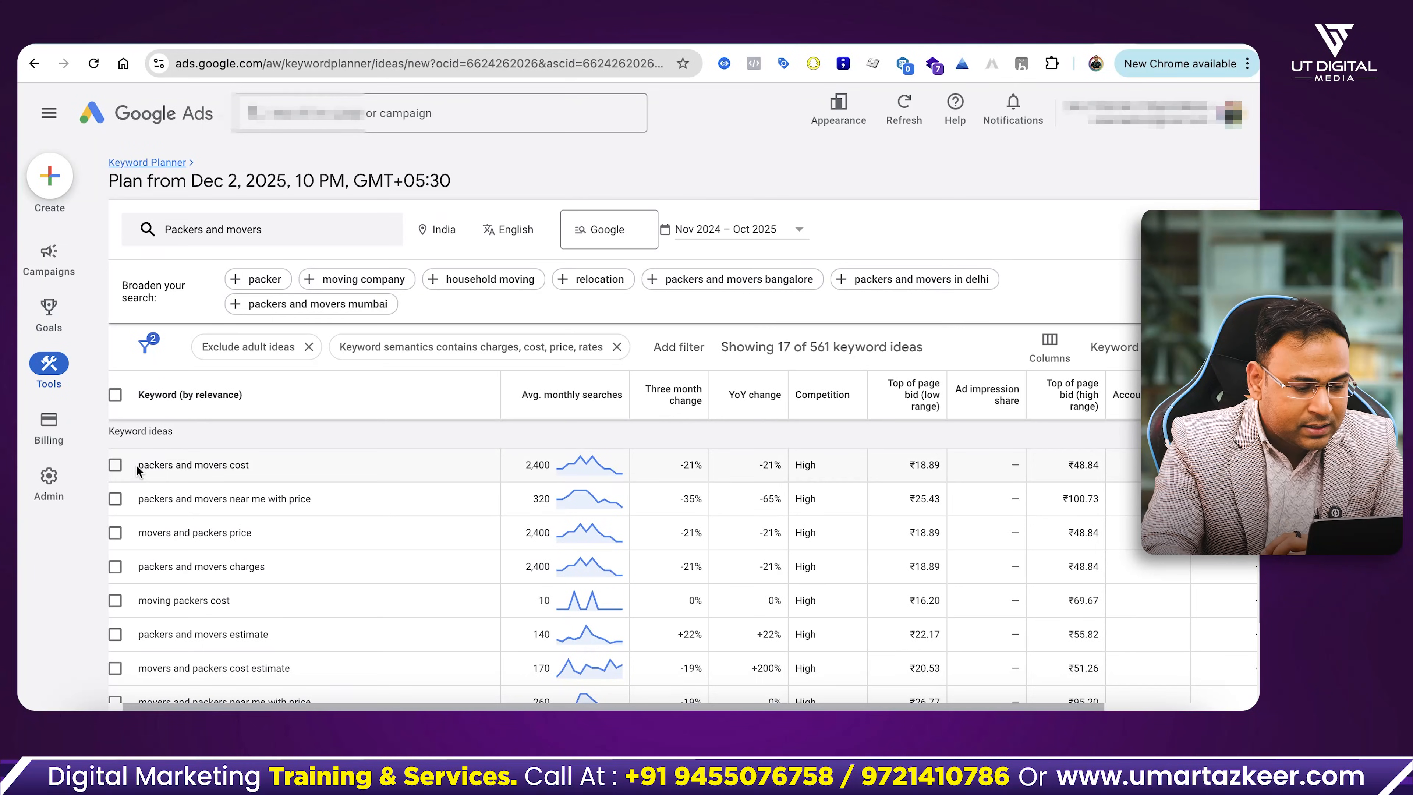
left_click_drag(137, 467, 271, 464)
left_click(310, 465)
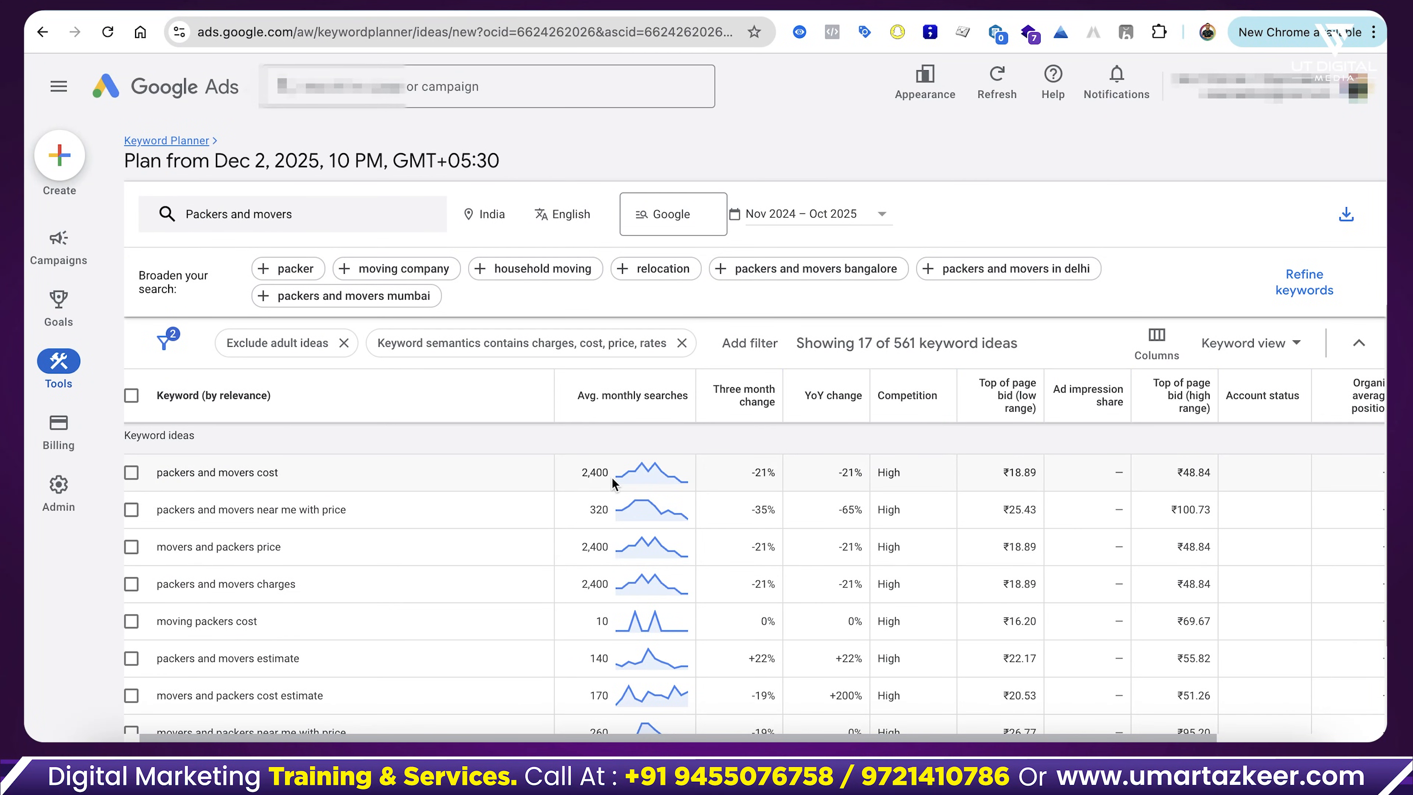
mouse_move(623, 480)
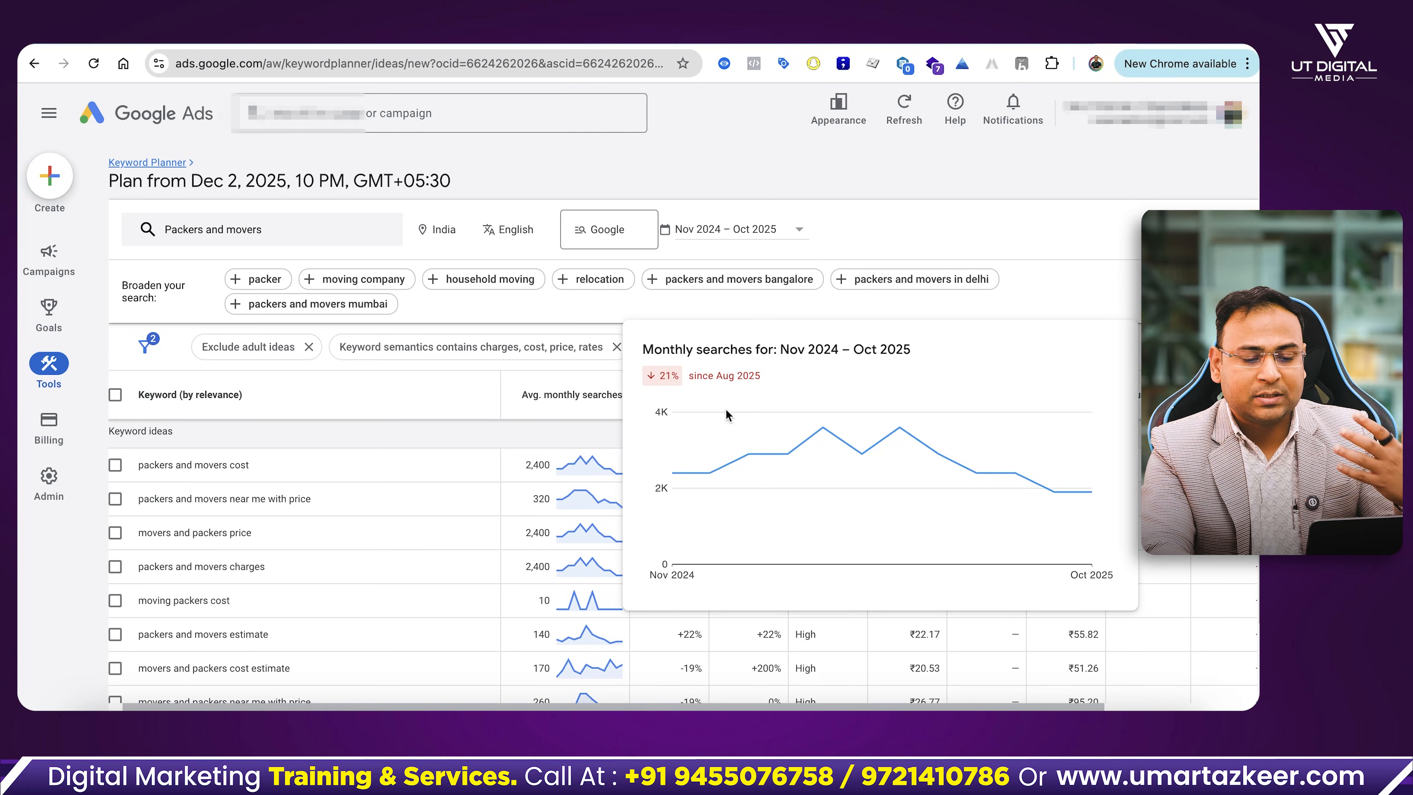
mouse_move(1066, 467)
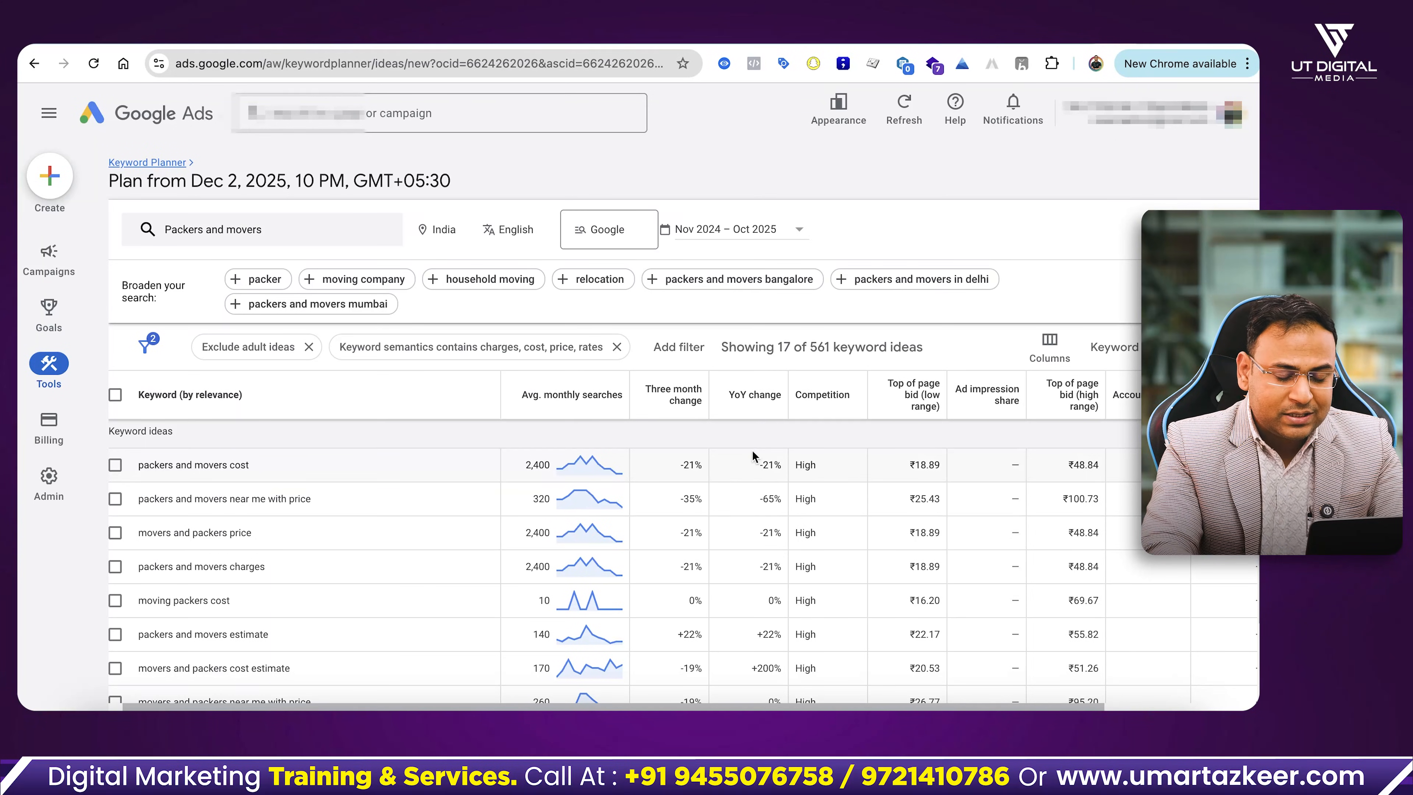
Step: Examine the average monthly searches and trend of the keyword "movers and packers cost estimate"
scroll(768, 493, "down", 1)
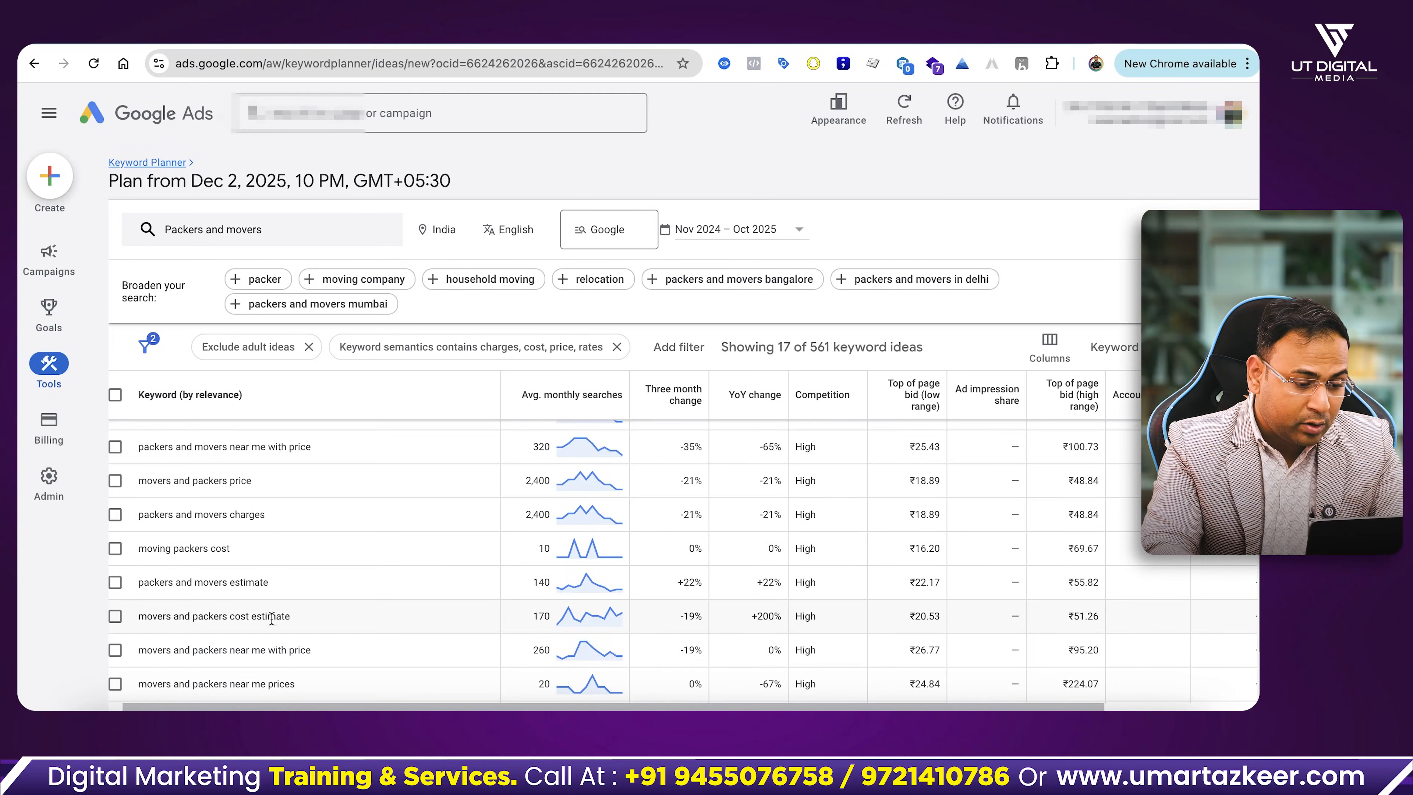
left_click_drag(231, 617, 275, 616)
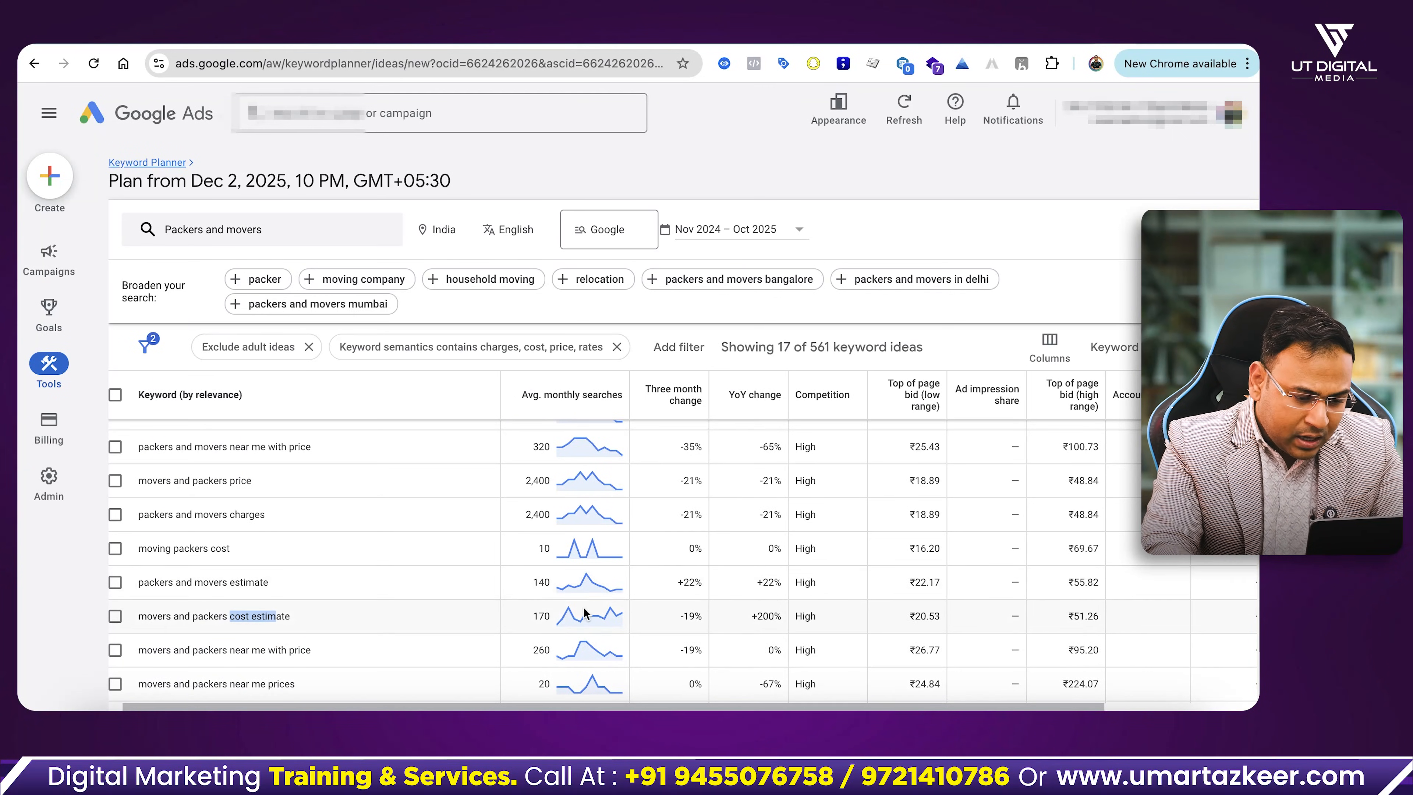
left_click_drag(515, 613, 550, 615)
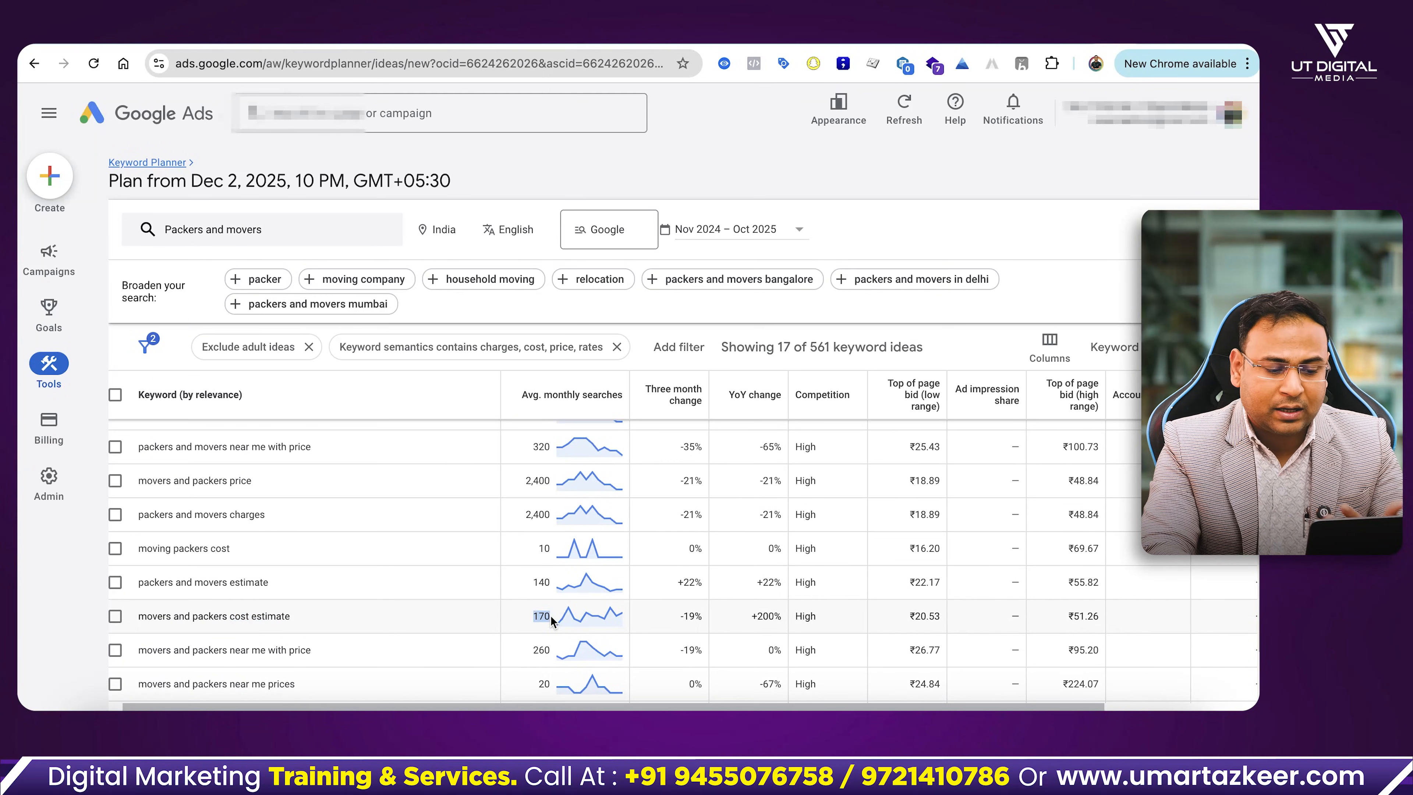
Step: Switch to the Miro board and expand branch 5 to show its note on using filters differently
scroll(551, 495, "up", 1)
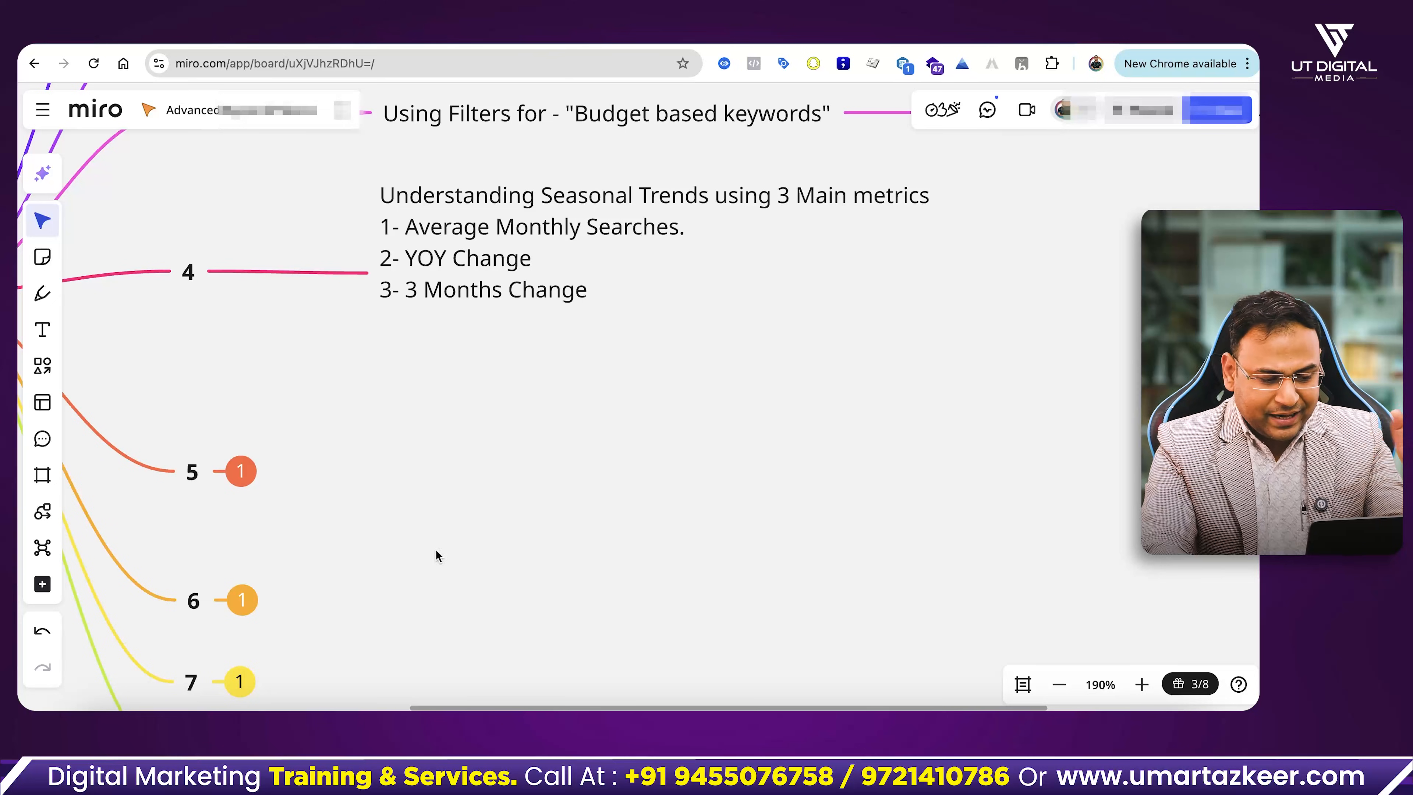
left_click(240, 470)
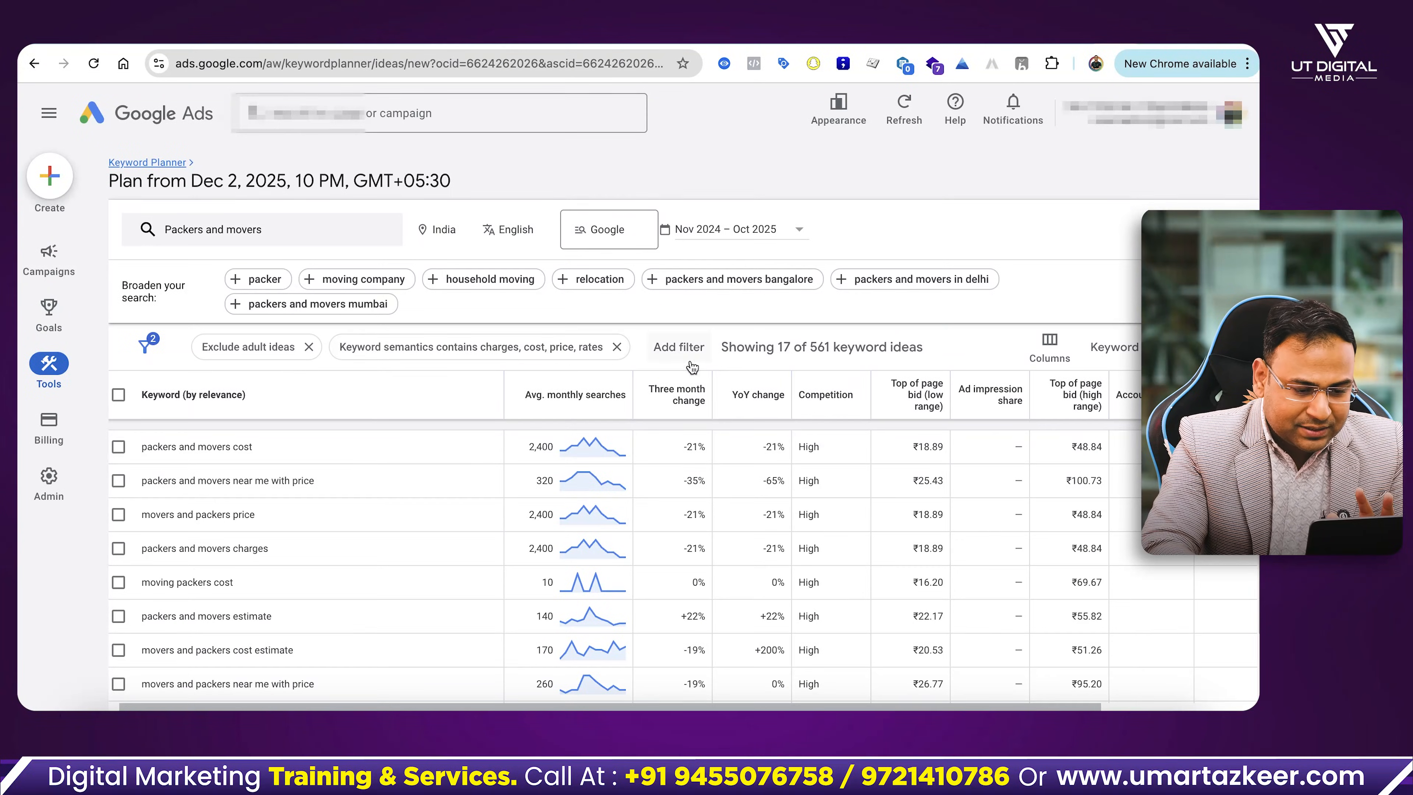
Step: In Keyword Planner, replace the keyword semantics filter with a Top of page bid (low range) filter of <= ₹20
left_click(616, 346)
left_click(371, 346)
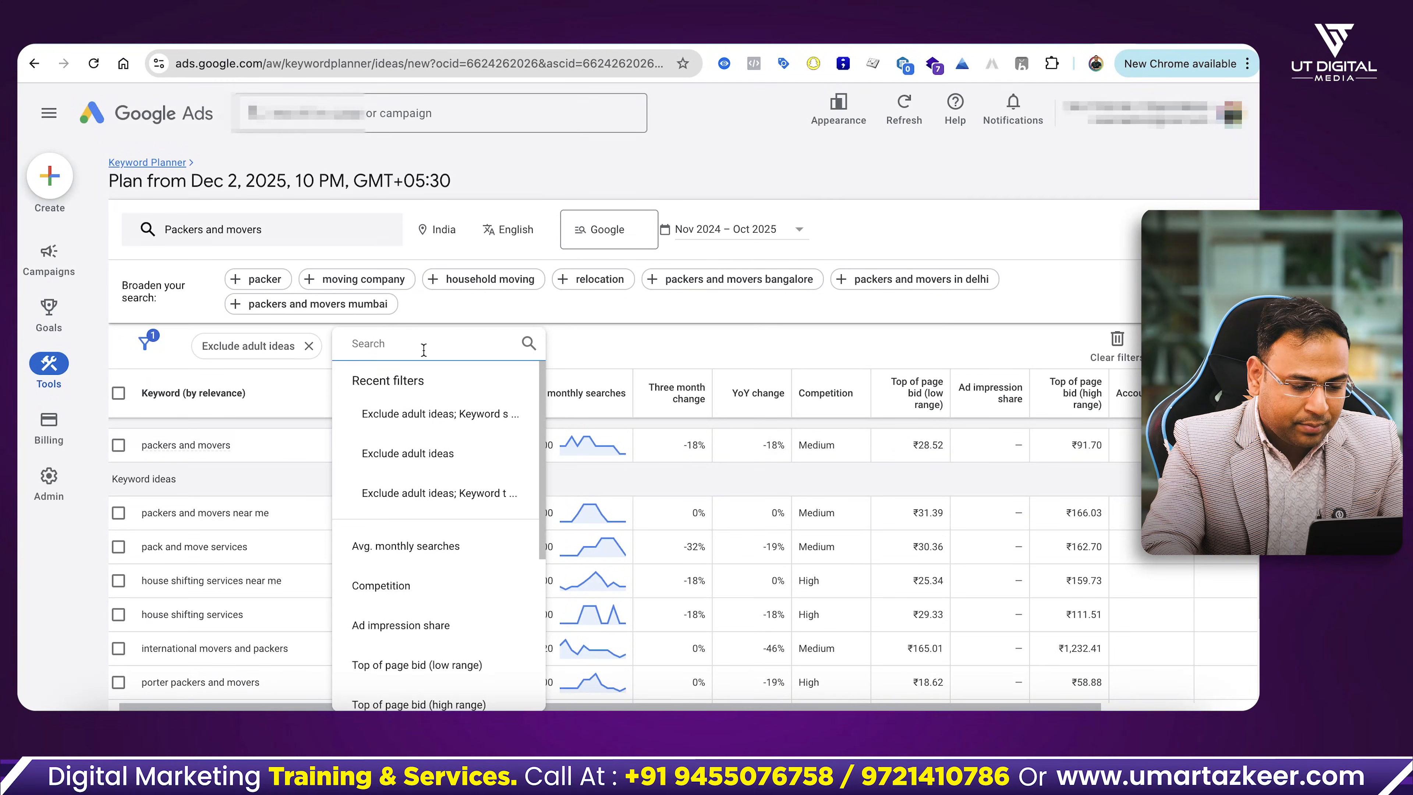
scroll(432, 423, "down", 3)
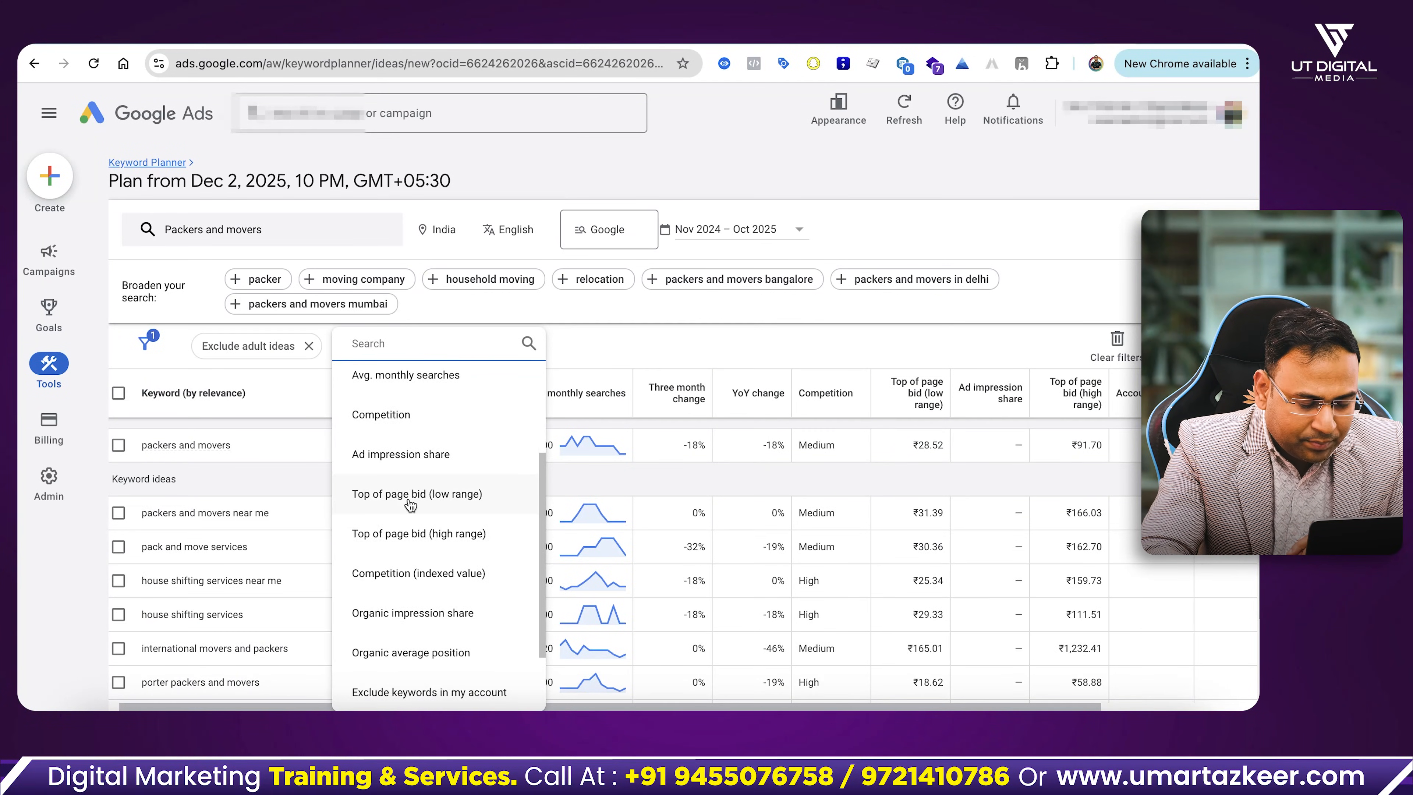
left_click(409, 496)
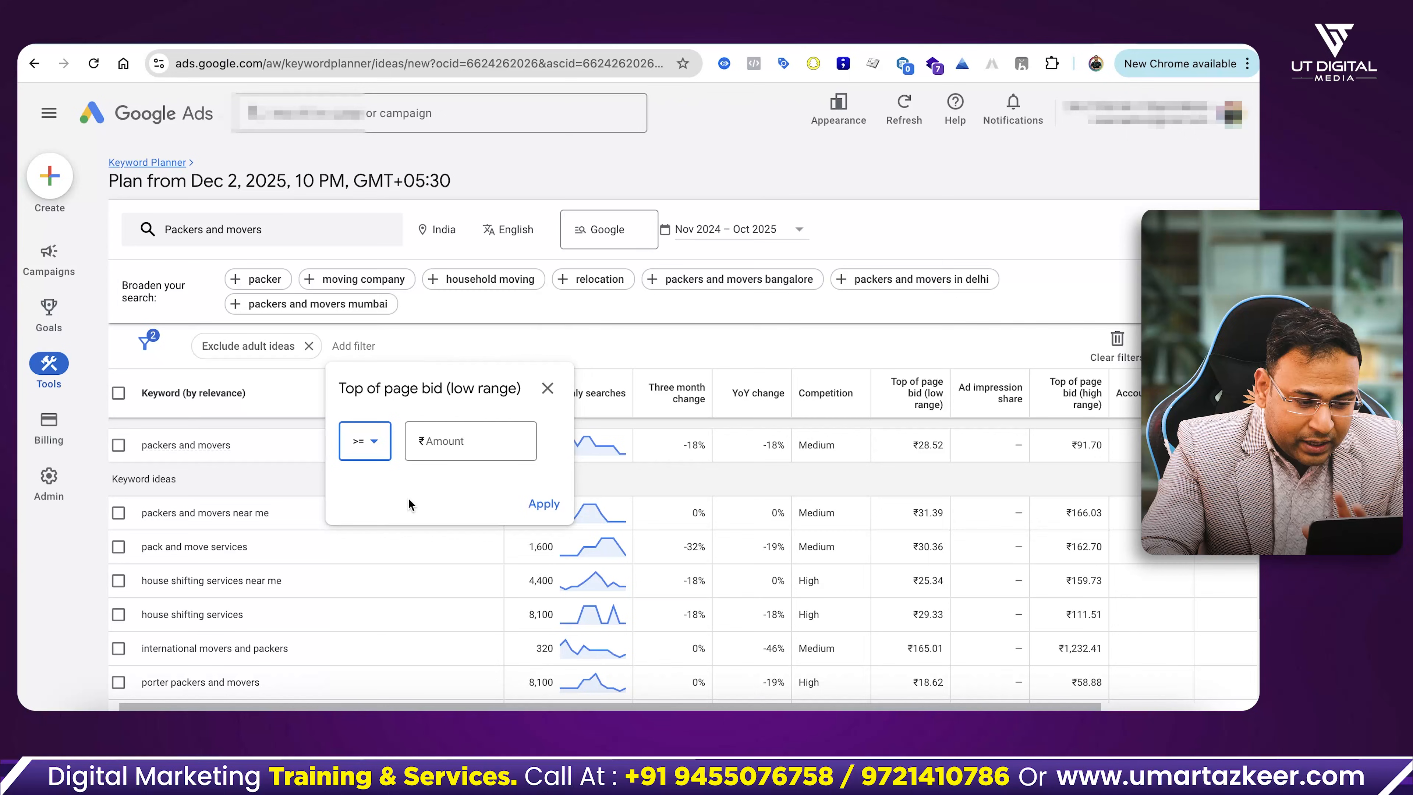
left_click(367, 448)
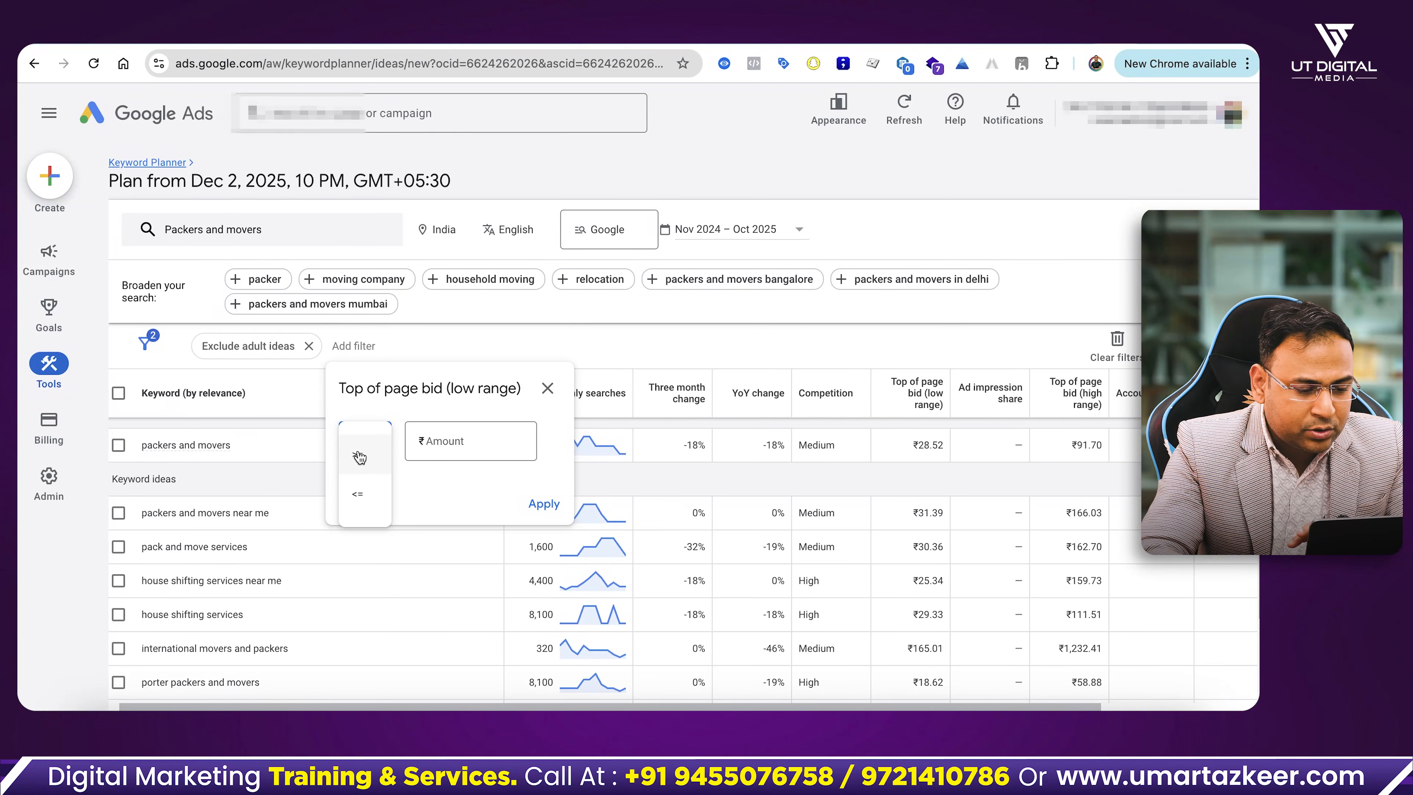
left_click(363, 498)
left_click(461, 448)
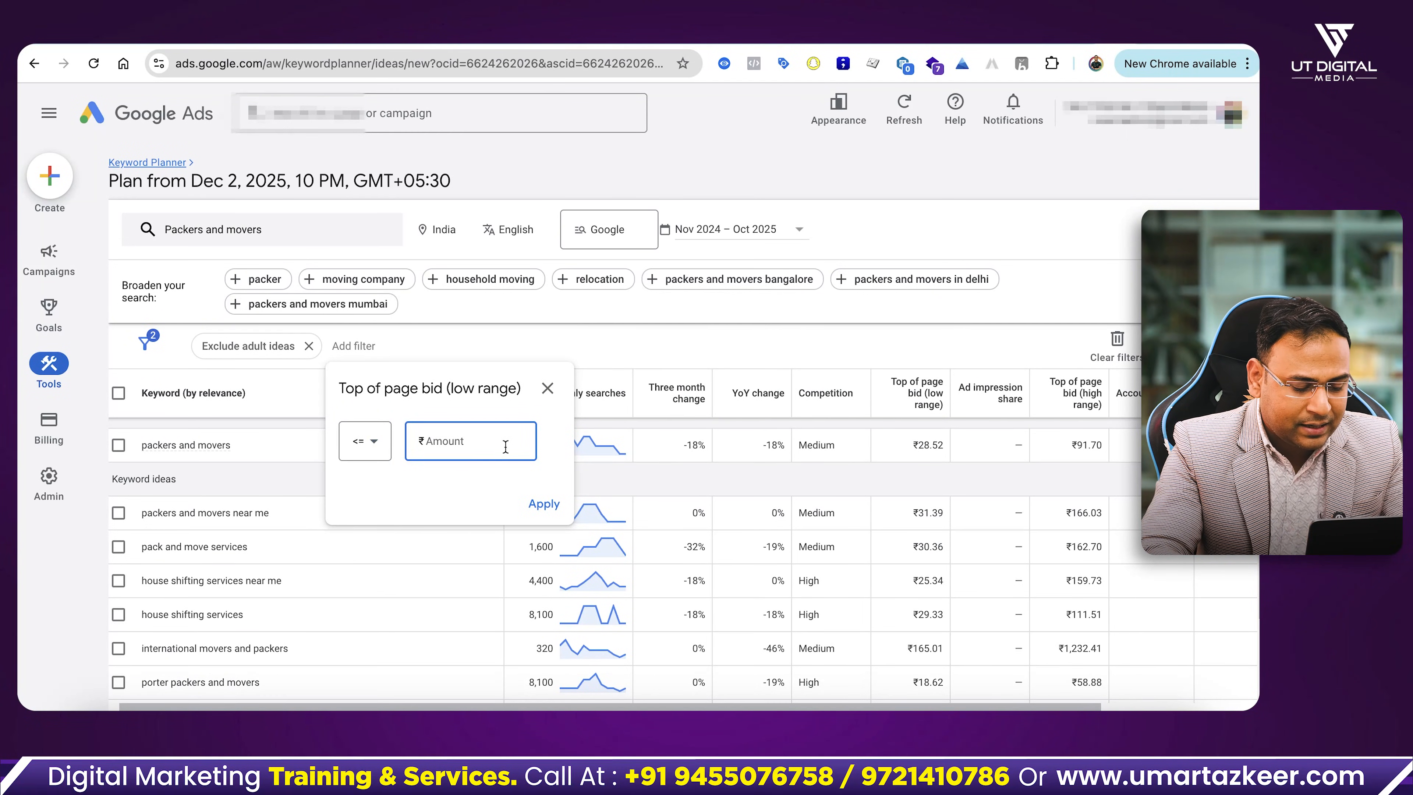
left_click(543, 504)
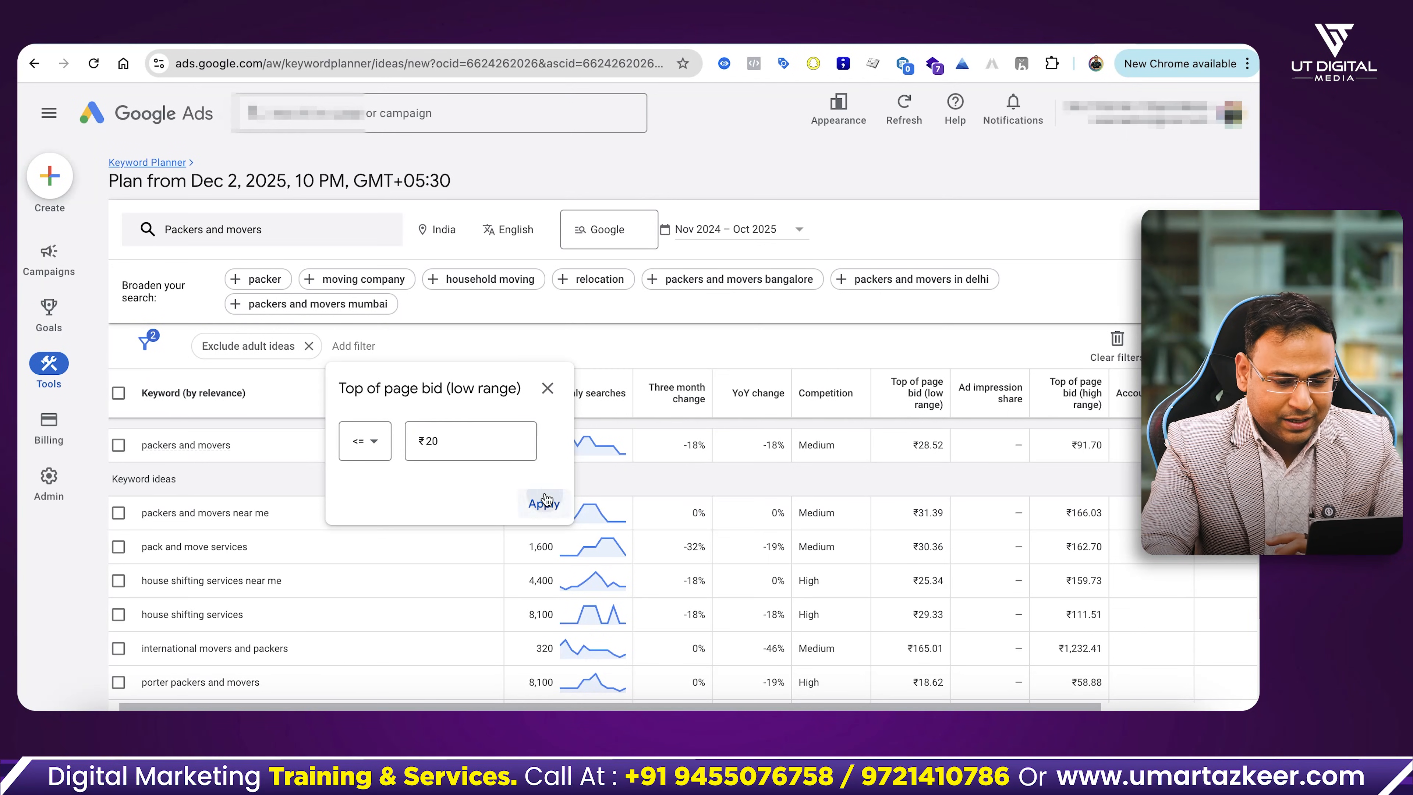
Step: Examine the low-bid keyword ideas, how many there are, and their search distribution in the city chart
scroll(612, 526, "down", 5)
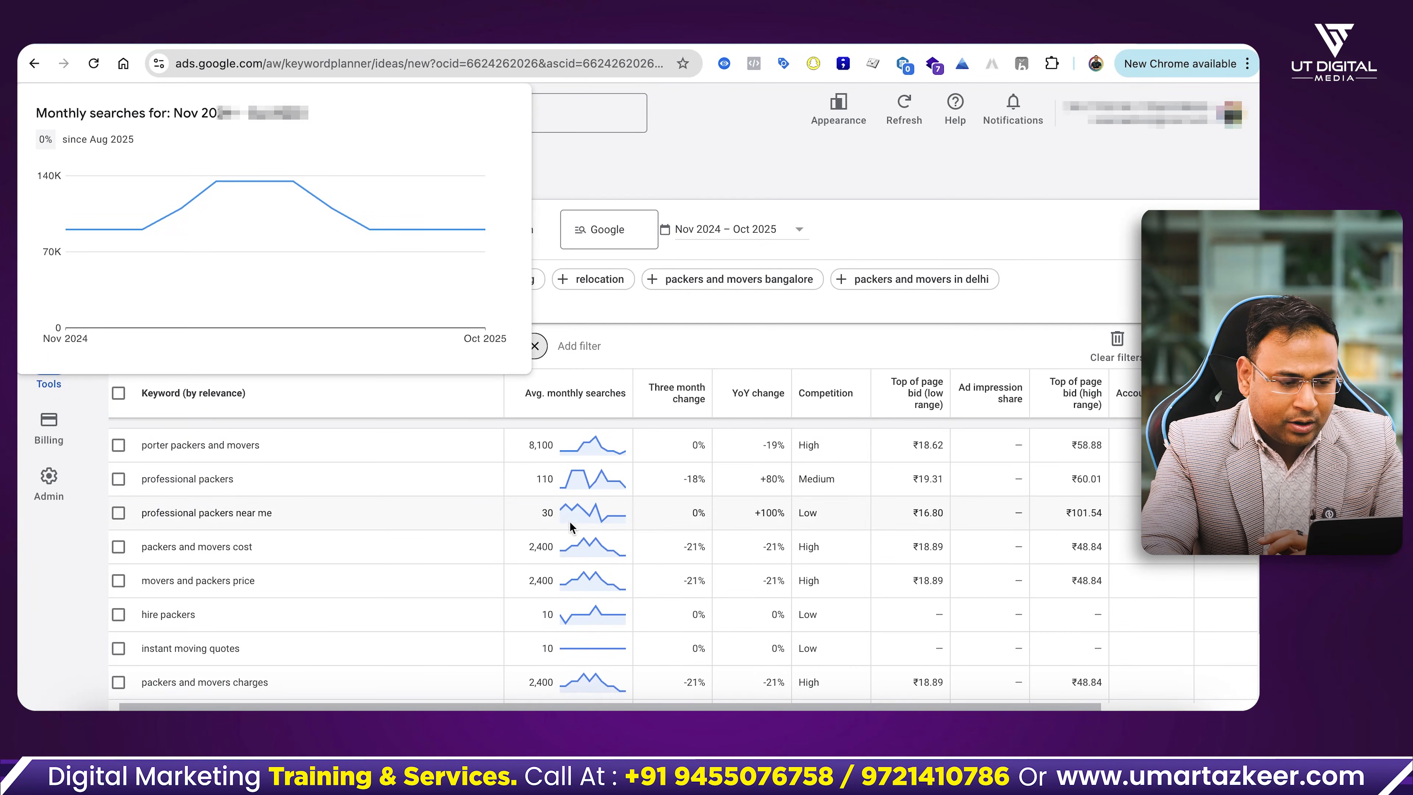
scroll(810, 506, "down", 5)
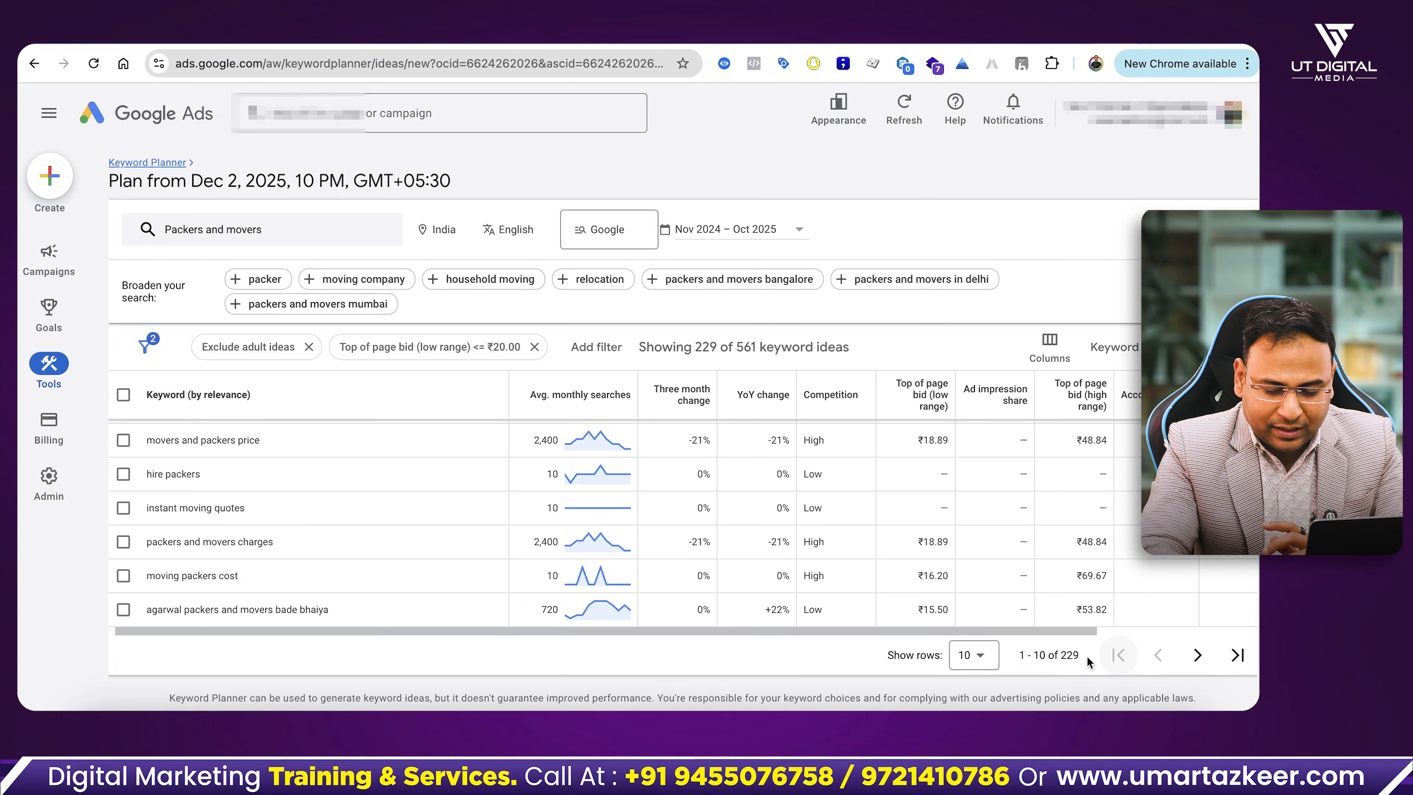
left_click(1024, 657)
scroll(618, 496, "up", 5)
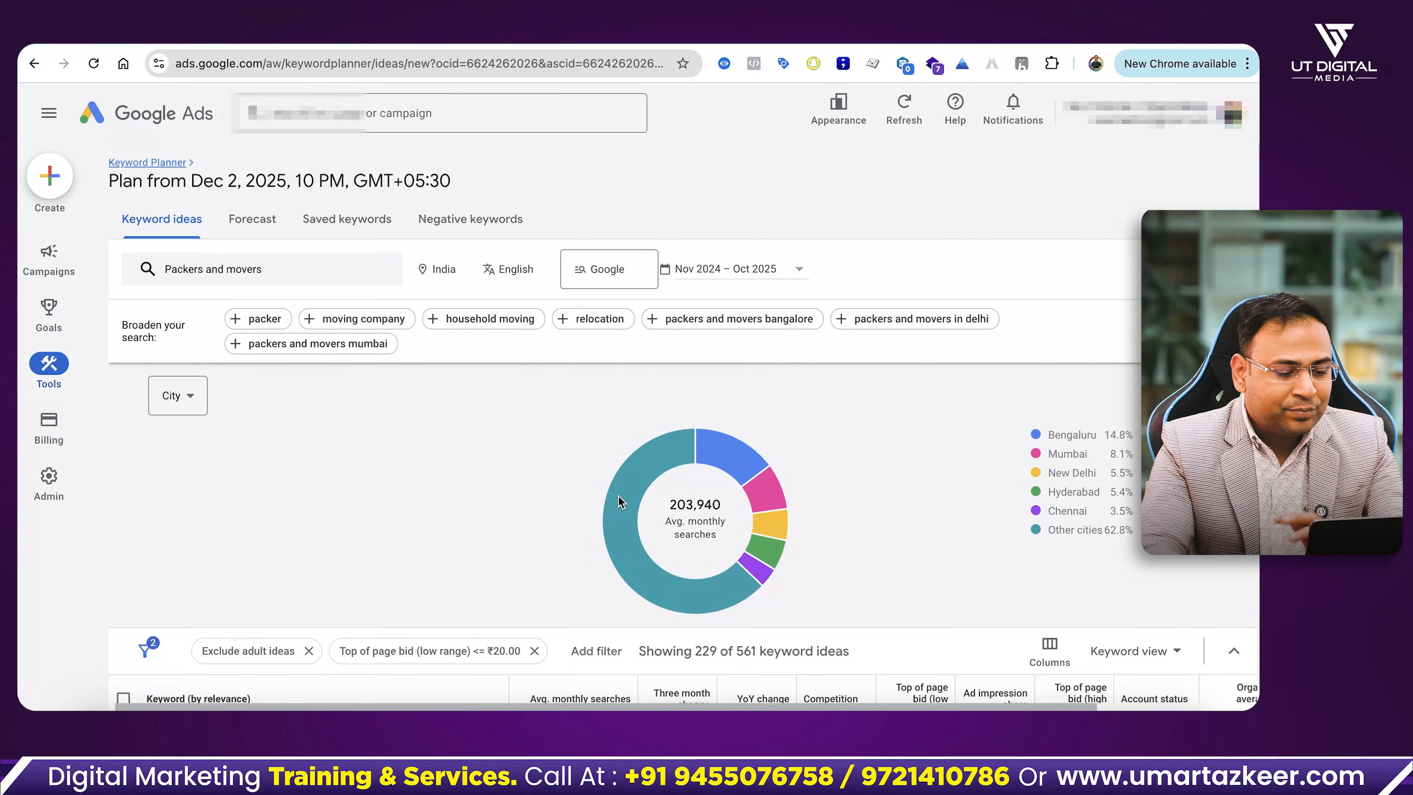
Step: Change the Top of page bid (low range) filter to <= ₹10 and apply it
left_click(478, 532)
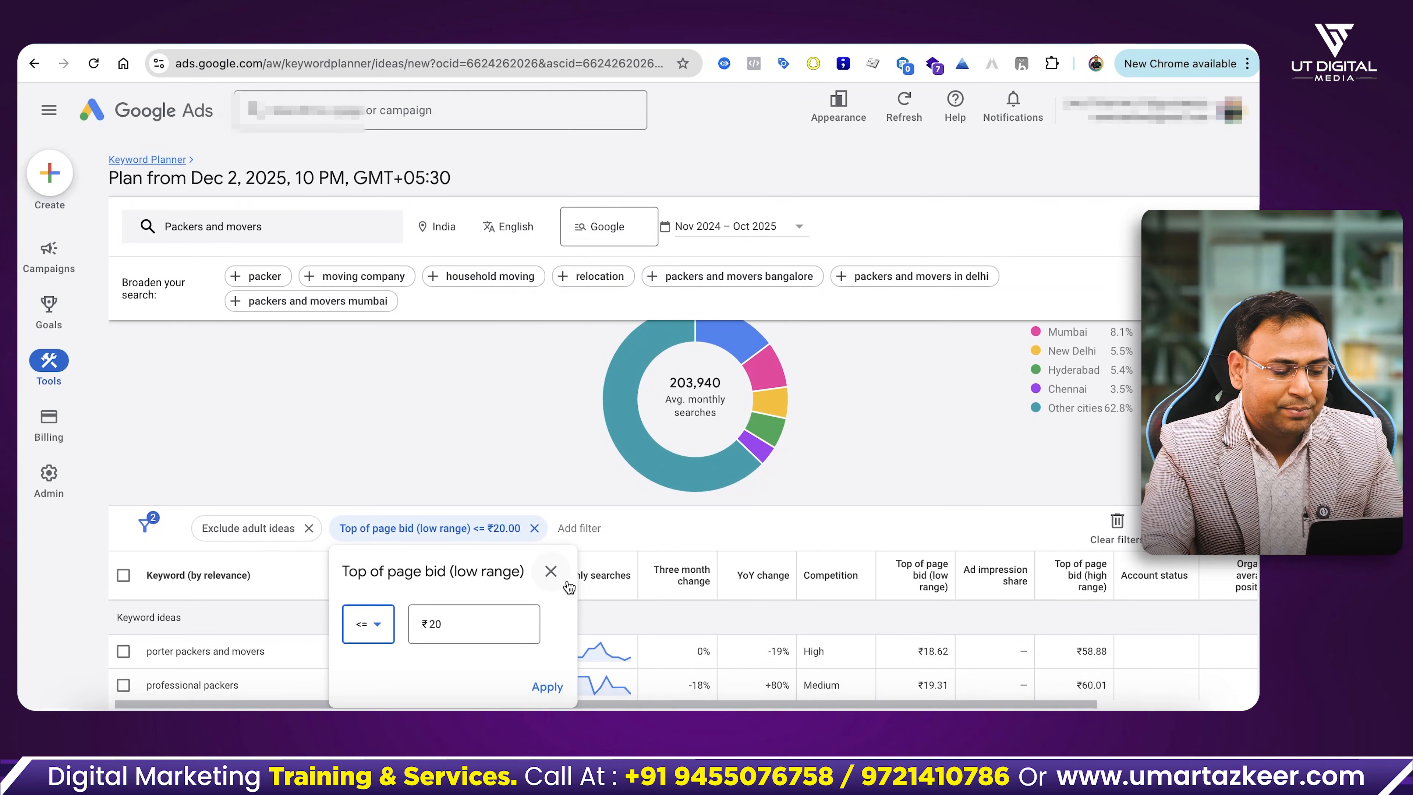
scroll(692, 567, "down", 2)
left_click(467, 527)
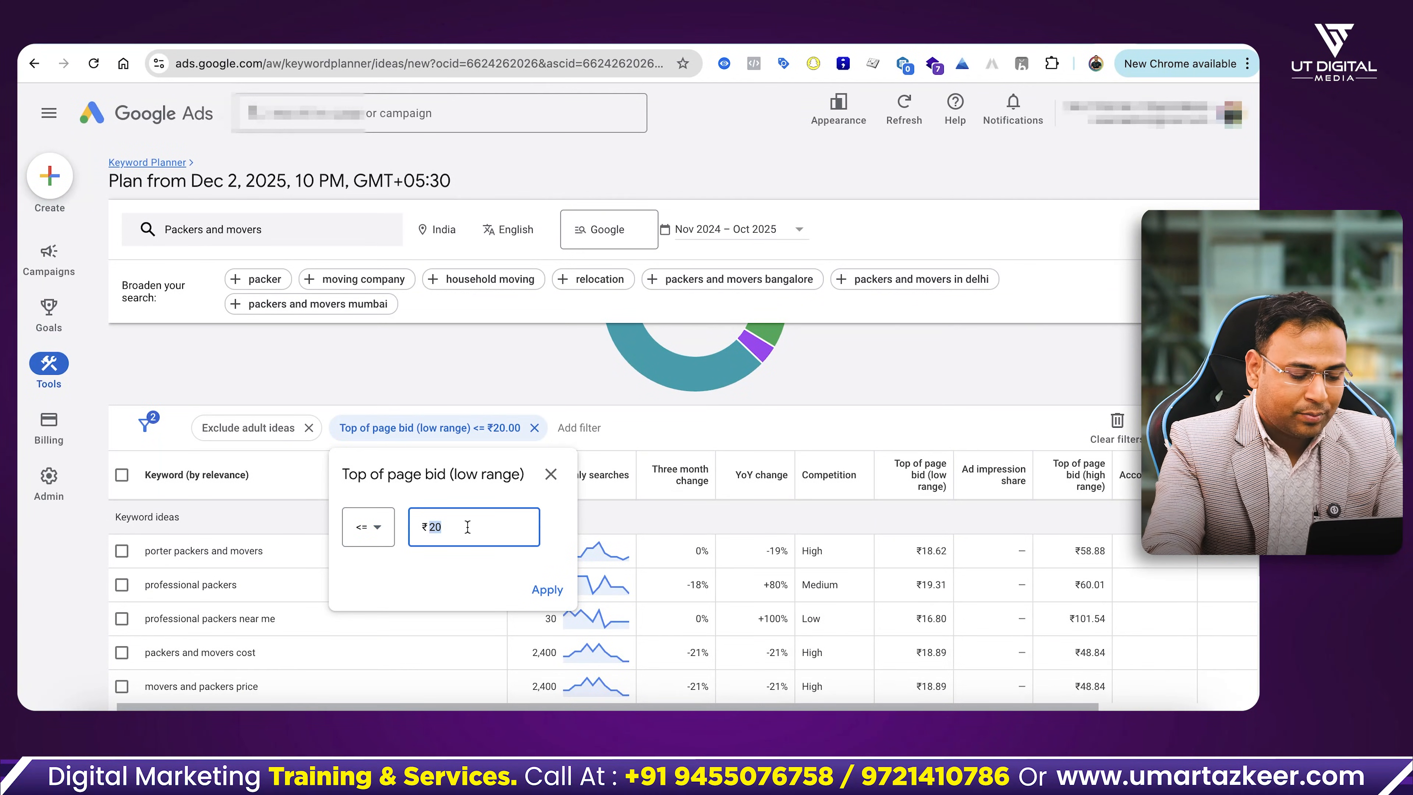
type("10")
left_click(546, 590)
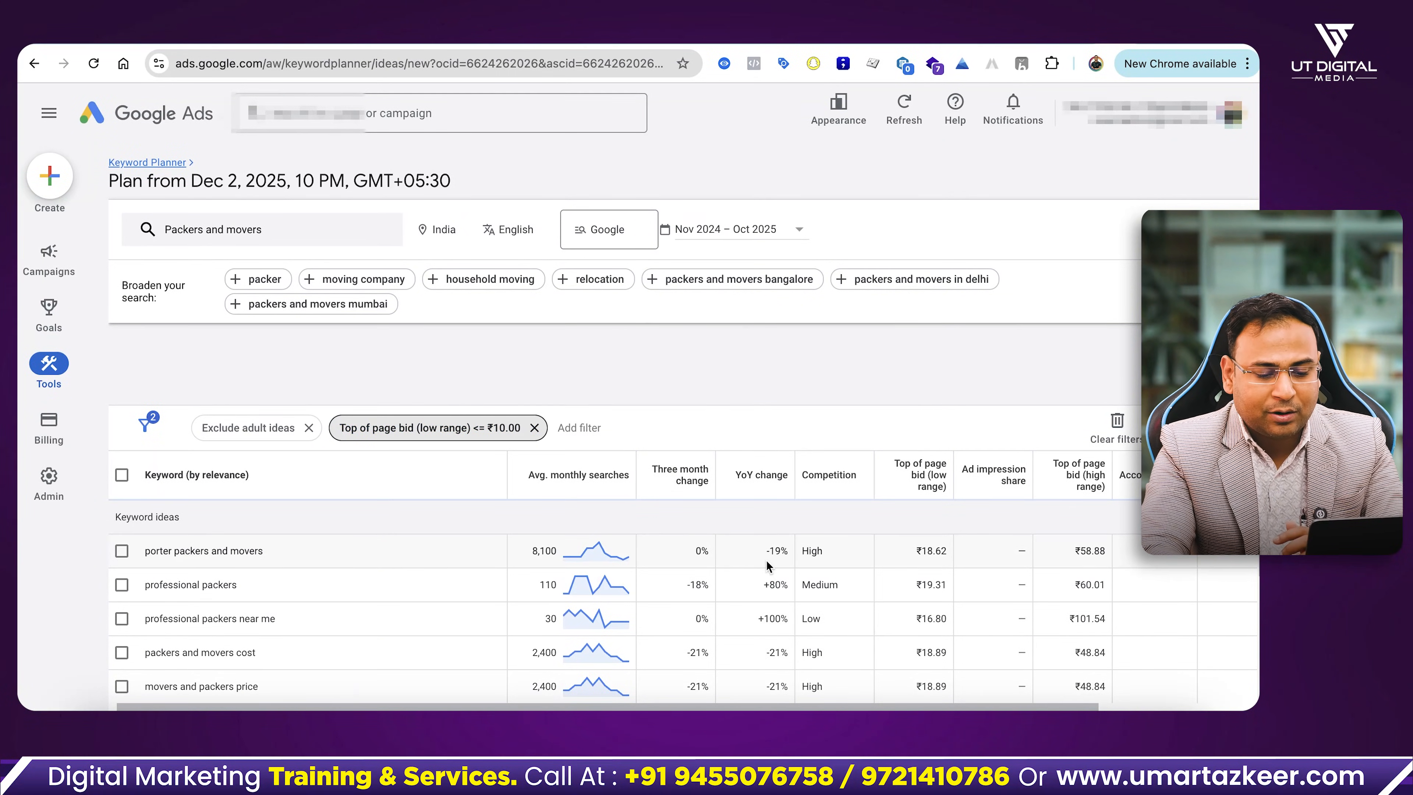
Step: Sort the filtered keyword ideas by average monthly searches, highest first, and examine "safexpress packers and movers"
scroll(766, 560, "down", 2)
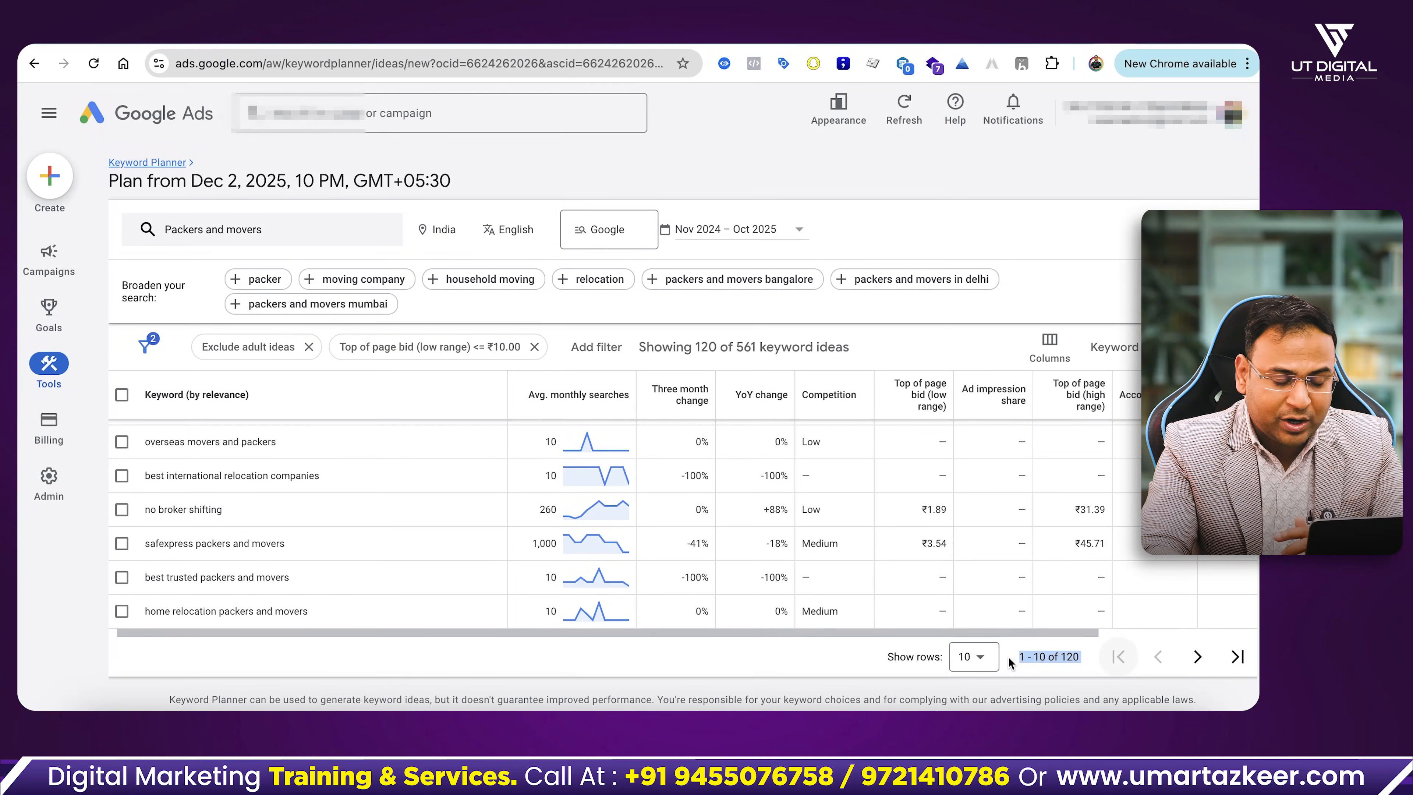
scroll(707, 572, "up", 2)
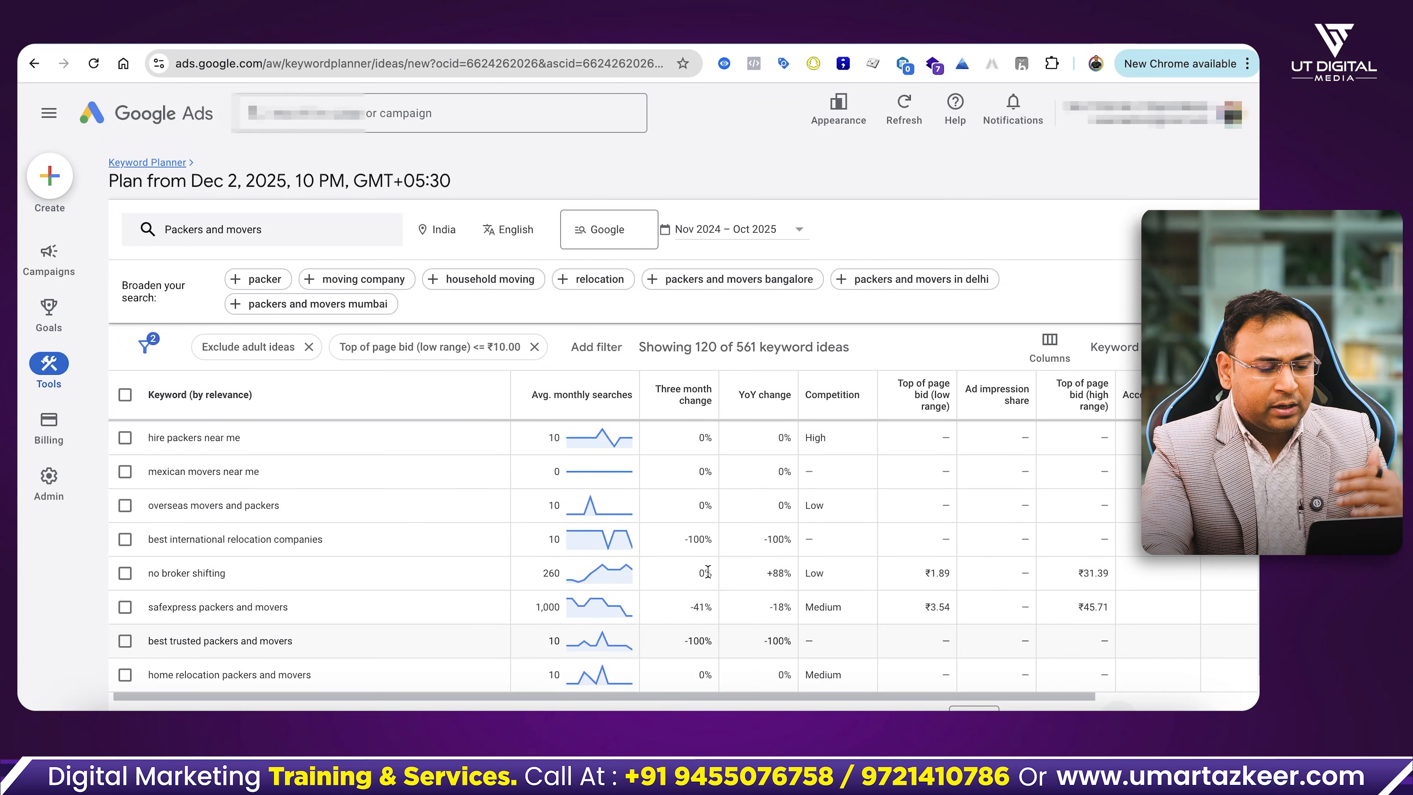
scroll(707, 572, "up", 3)
mouse_move(597, 427)
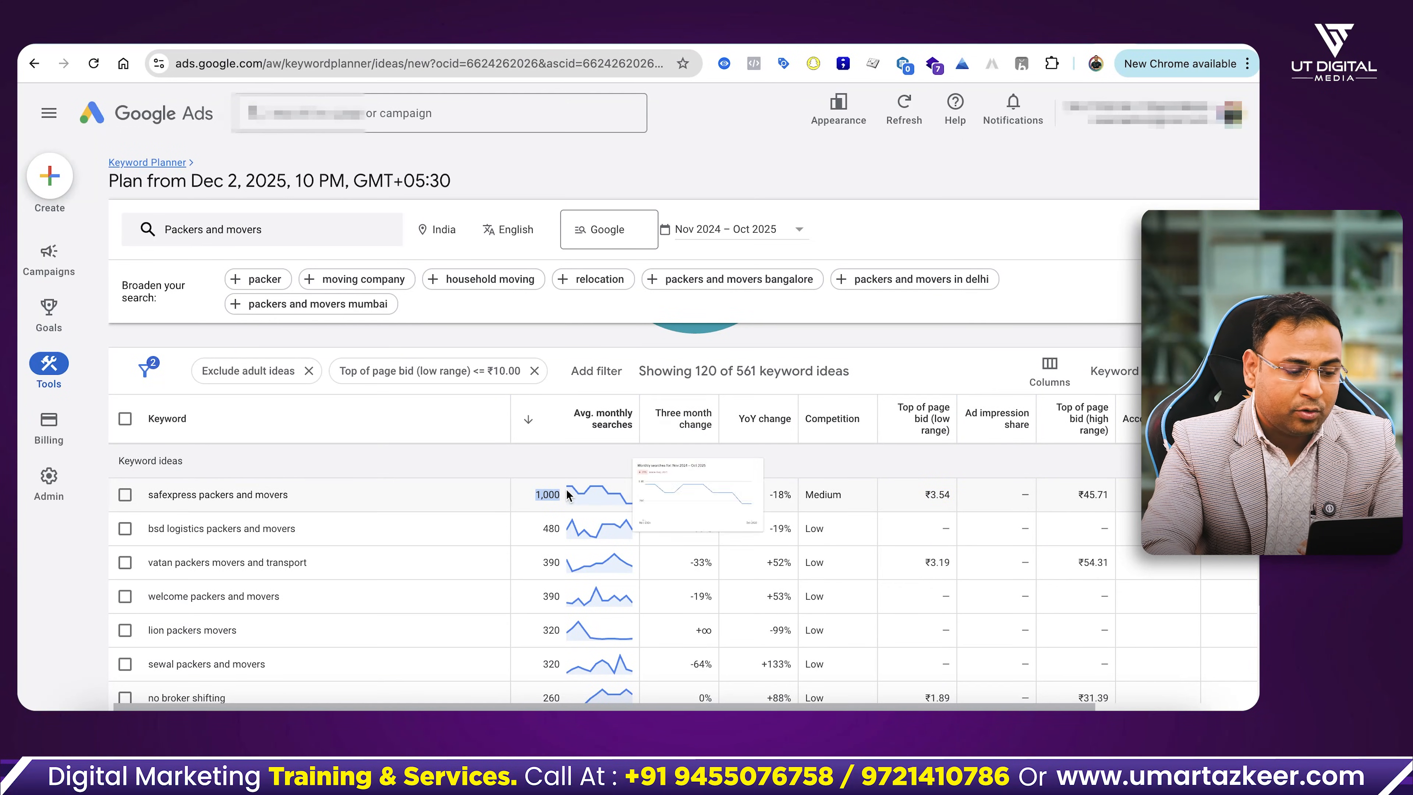
left_click(529, 519)
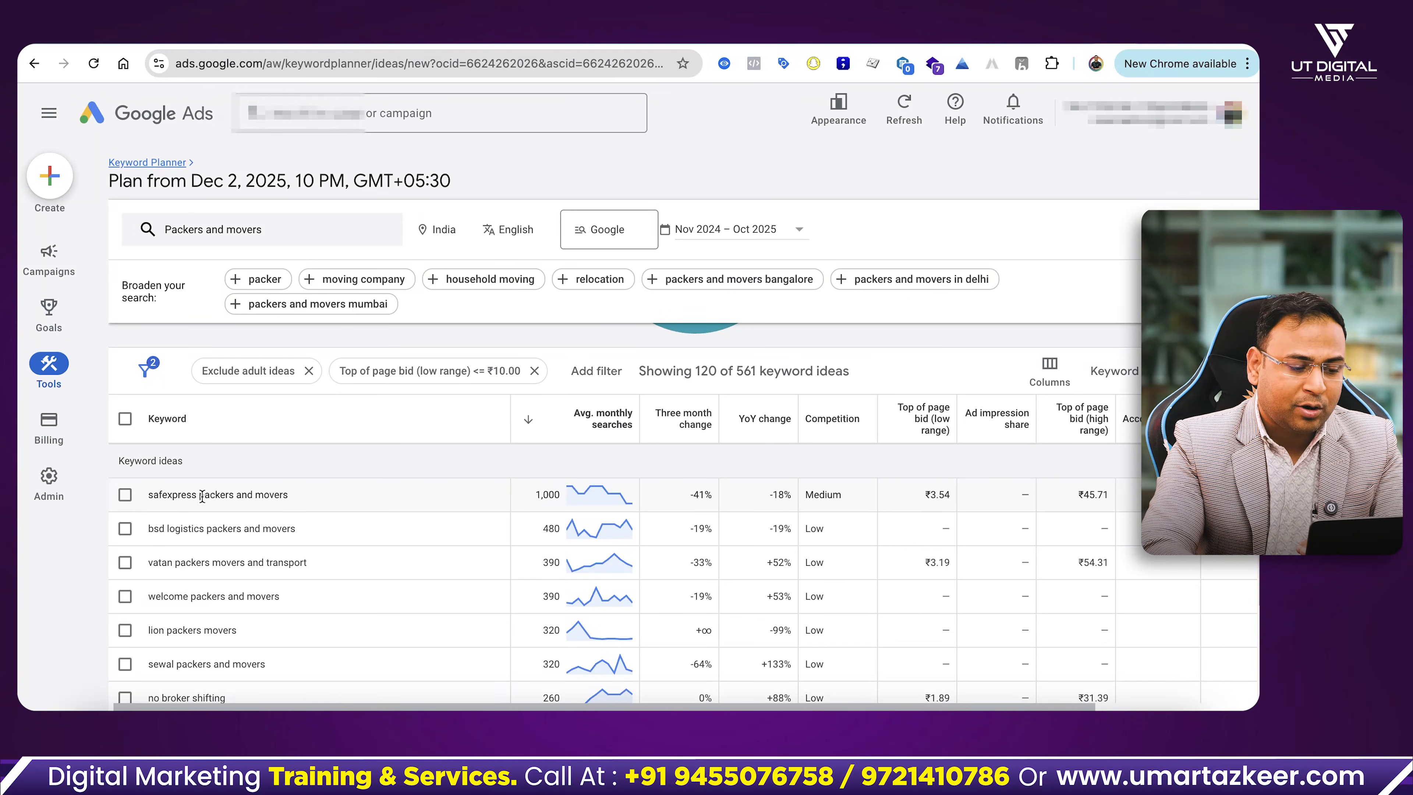
left_click_drag(202, 497, 136, 496)
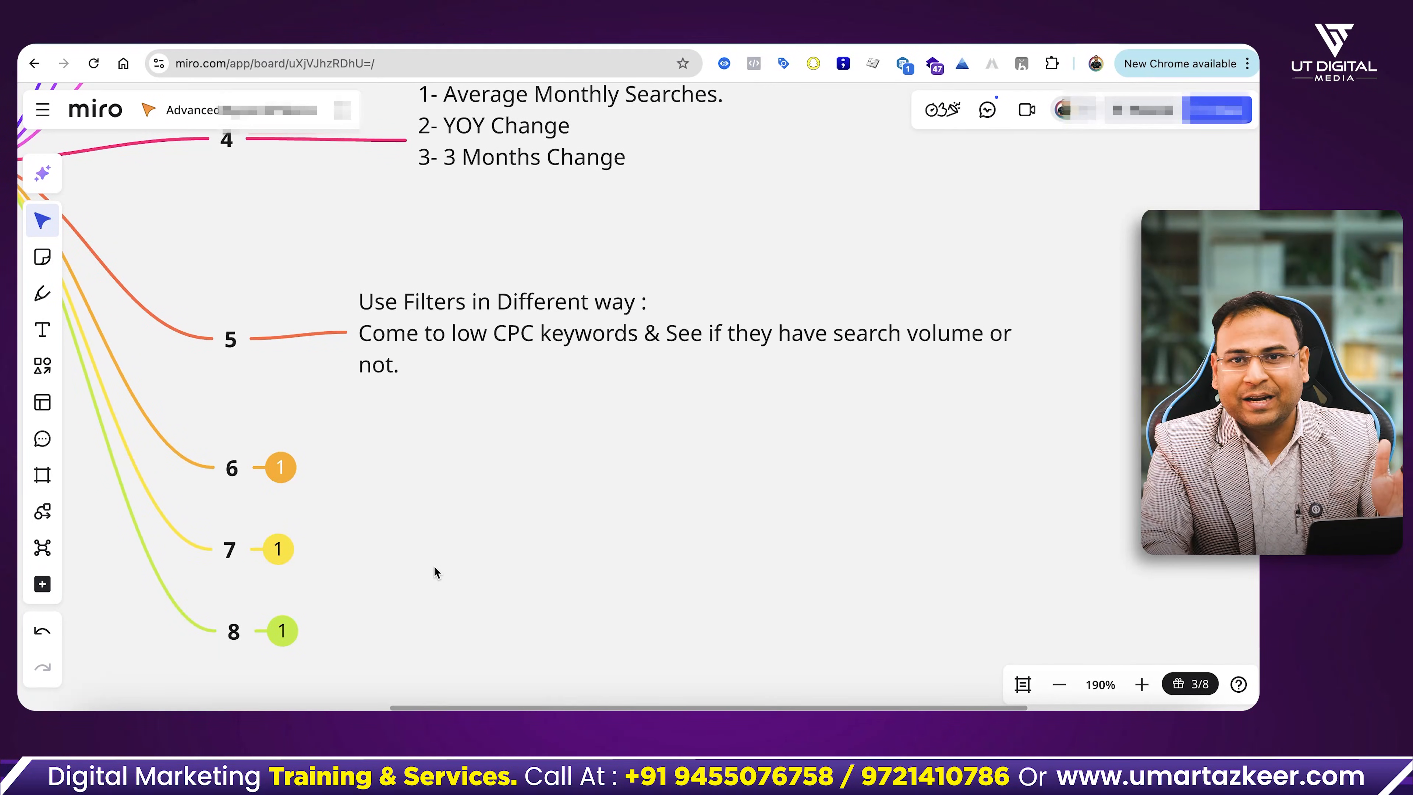
Step: On the Miro board, expand branch 6 and copy its list of exclusion words from "Jobs" to "free"
left_click(282, 467)
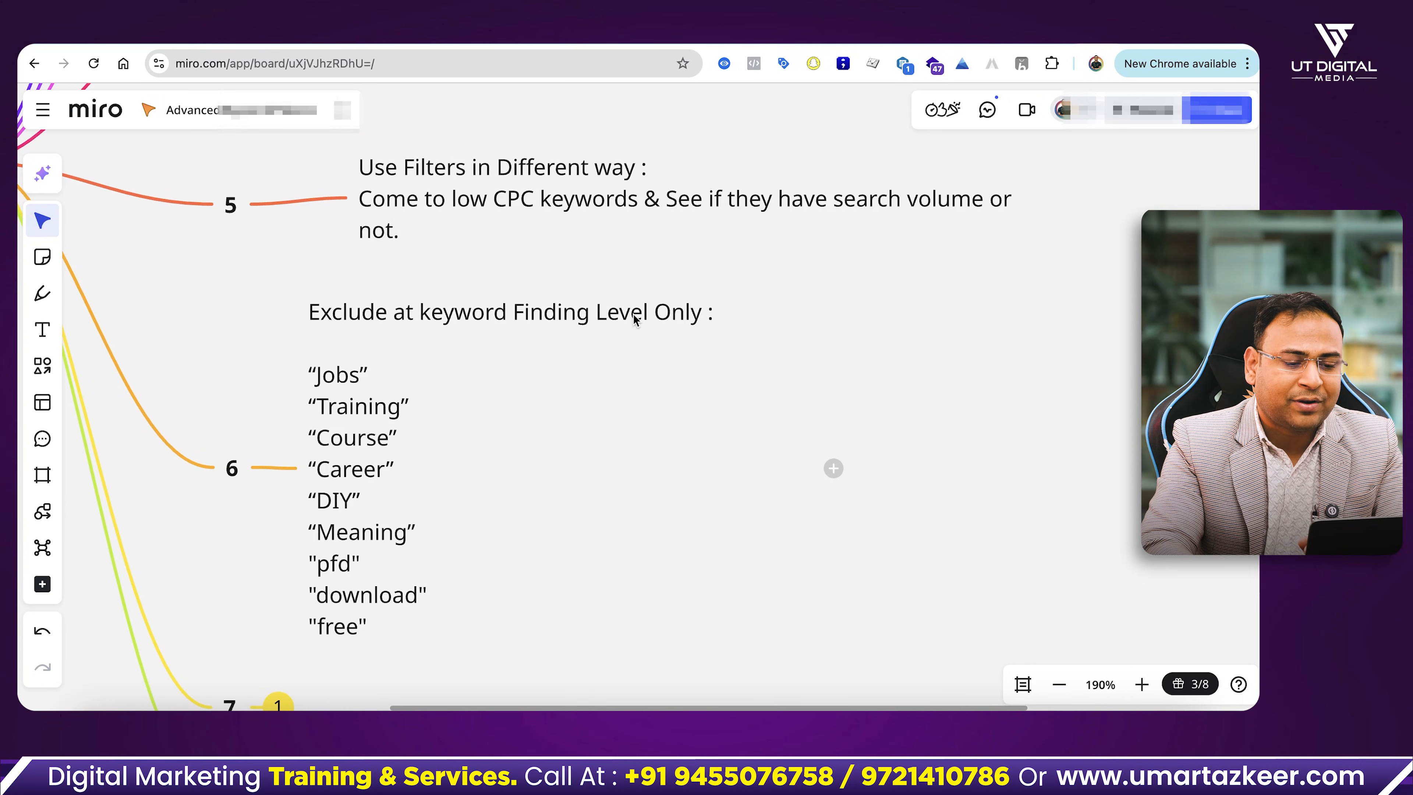
triple_click(369, 381)
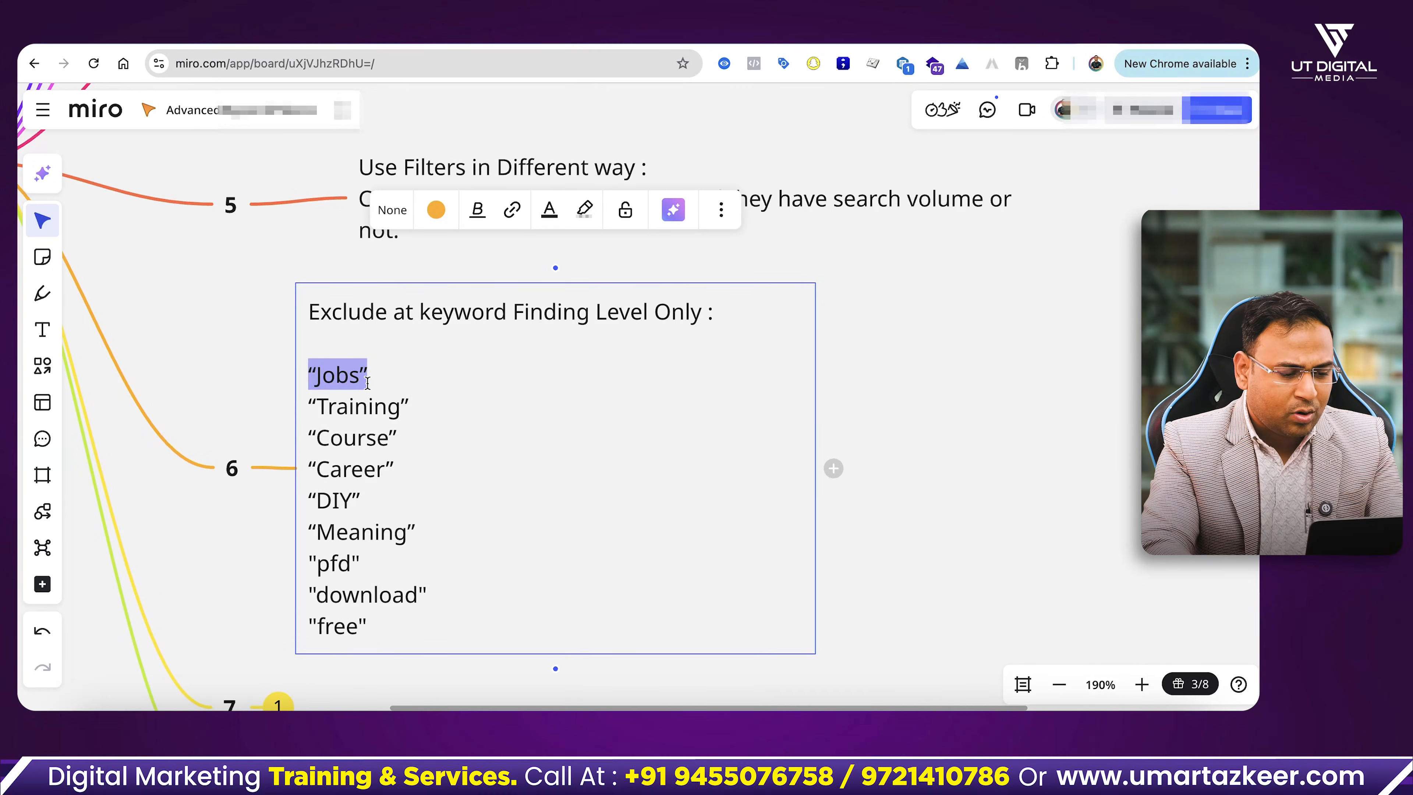
left_click(397, 438)
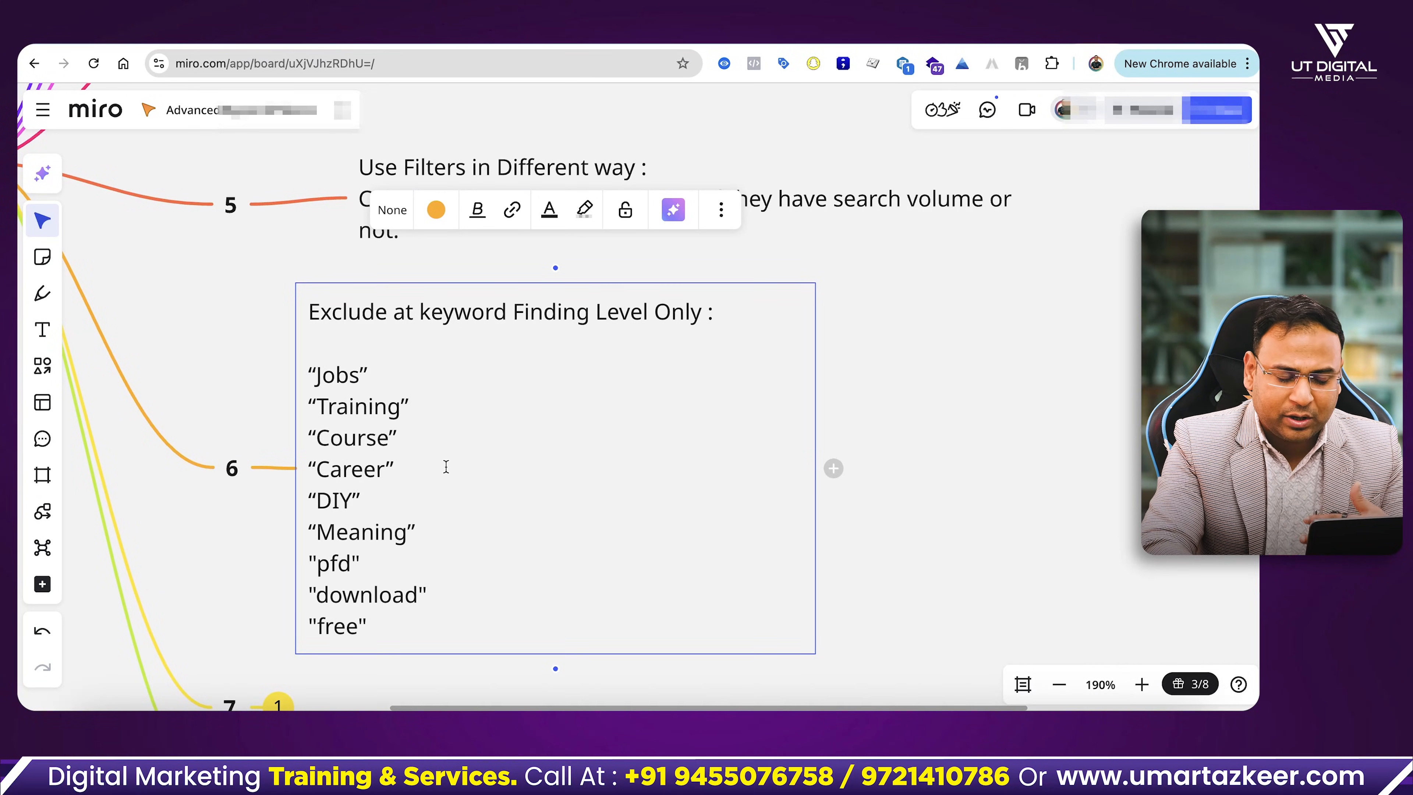
left_click_drag(313, 378, 405, 617)
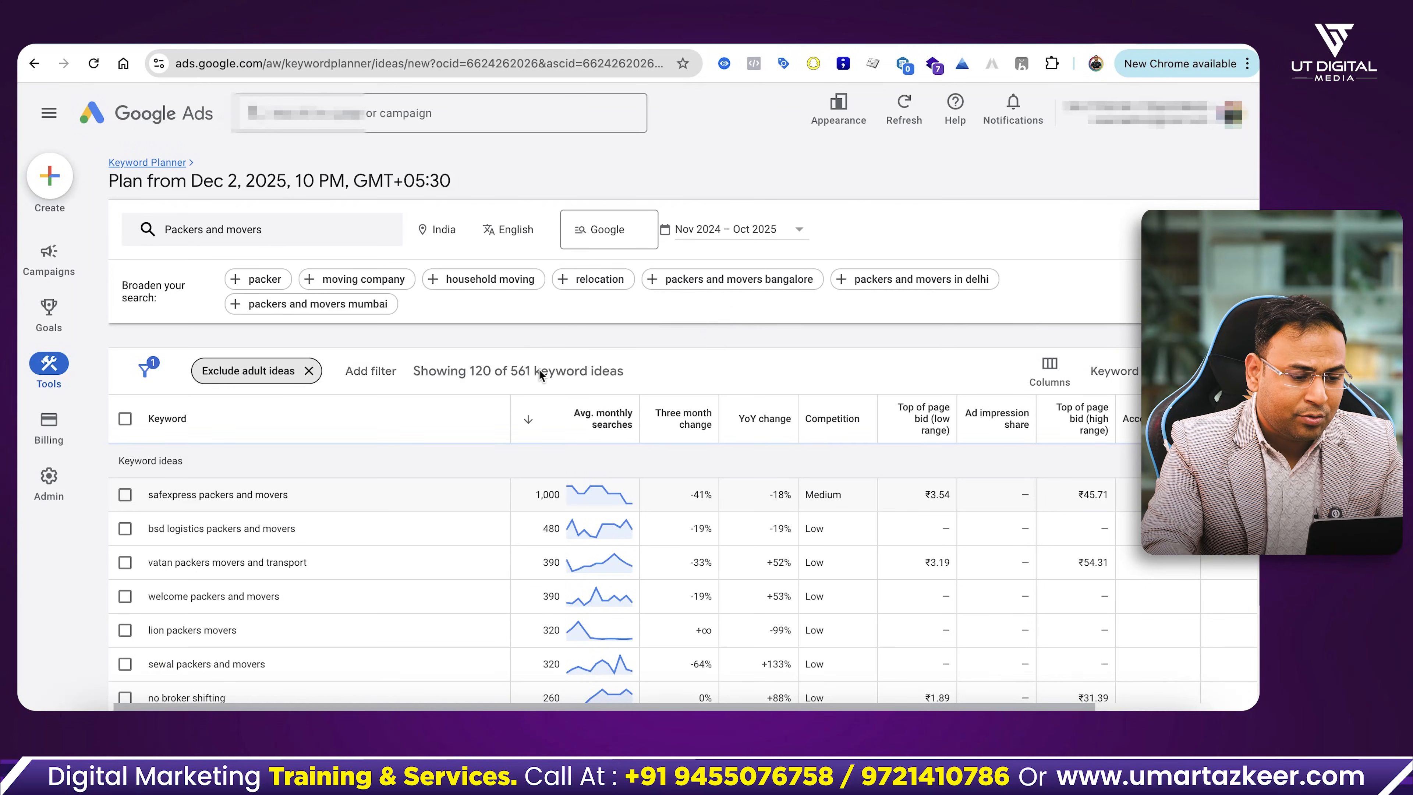
Step: In Keyword Planner, remove the bid filter and add a Keyword filter with the condition "does not contain"
left_click(370, 370)
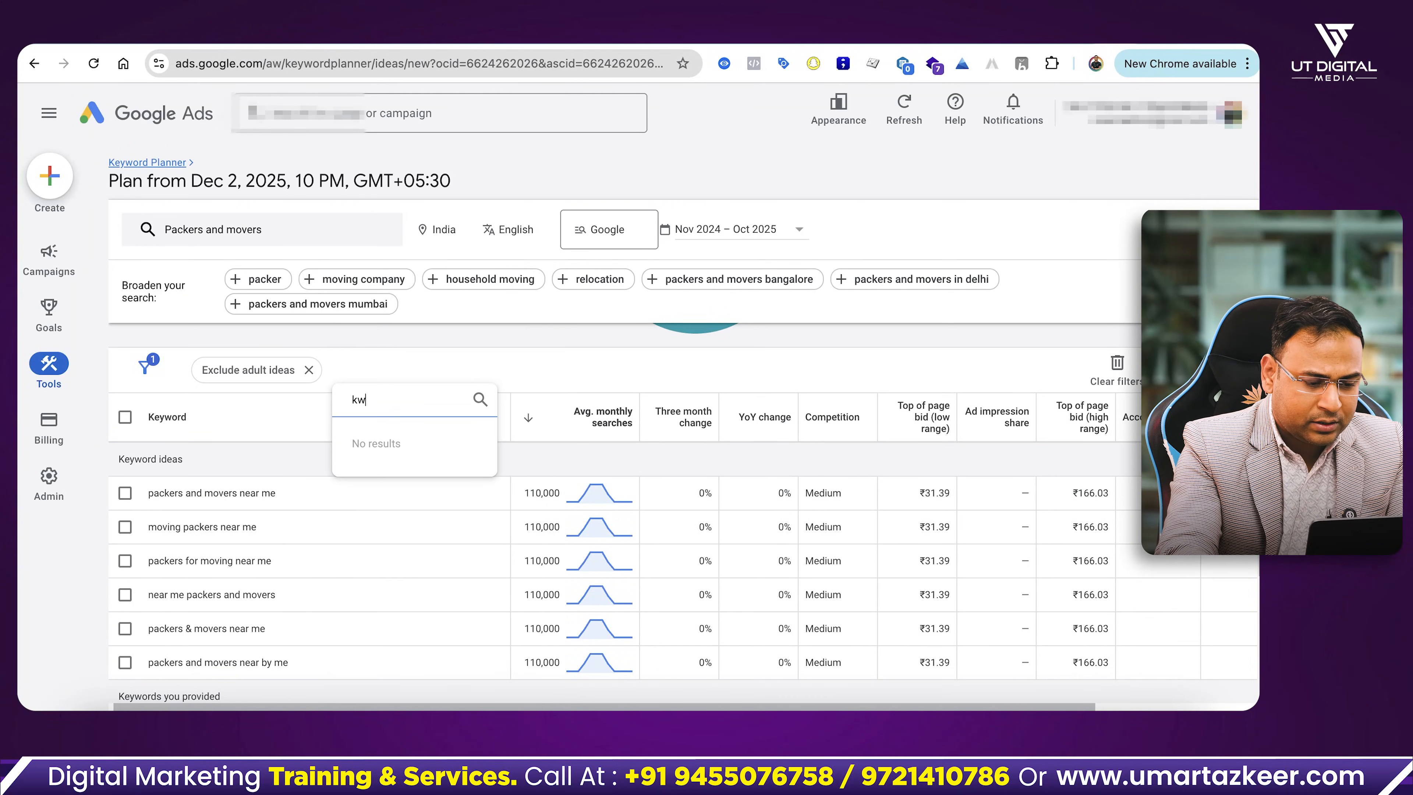
key("BackSpace")
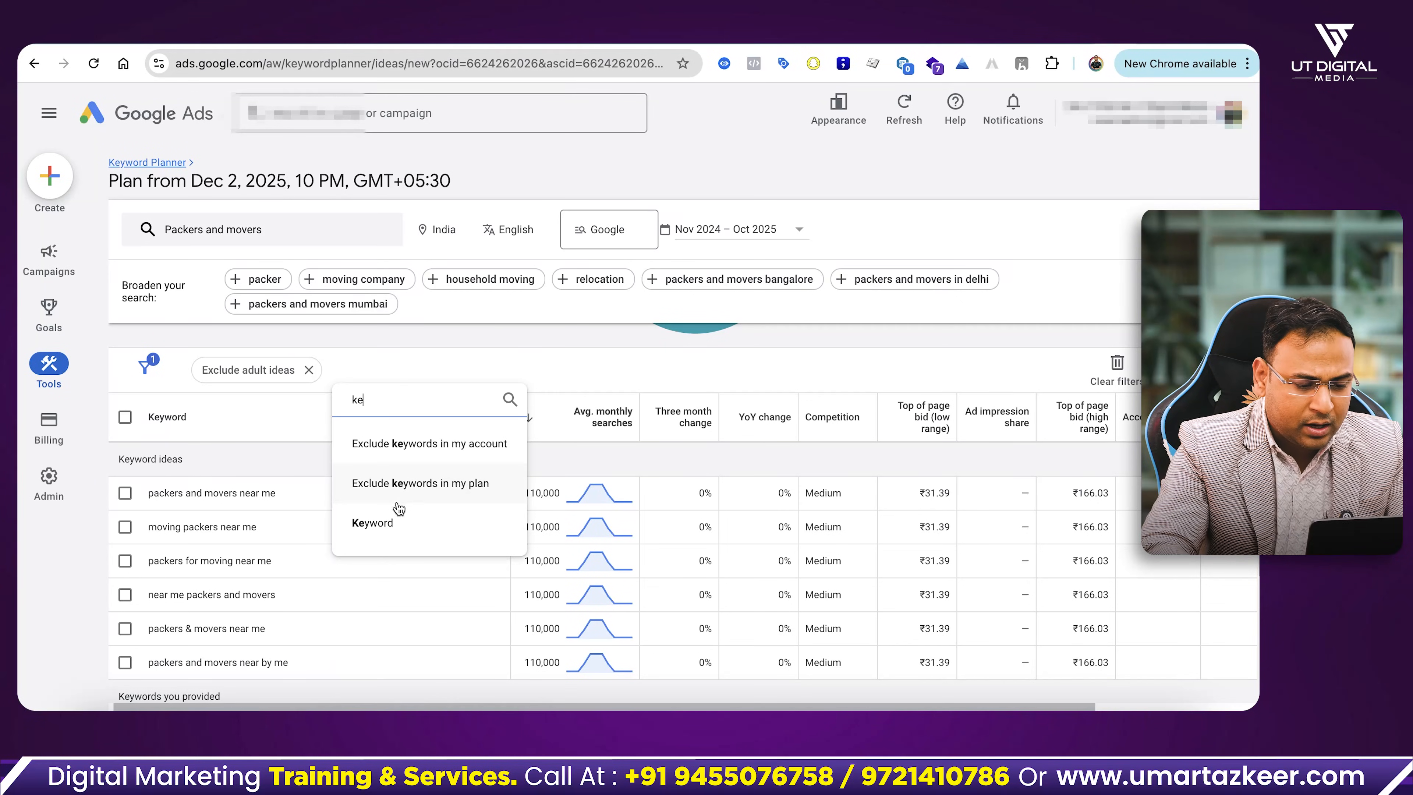
left_click(399, 522)
left_click(396, 466)
left_click(394, 519)
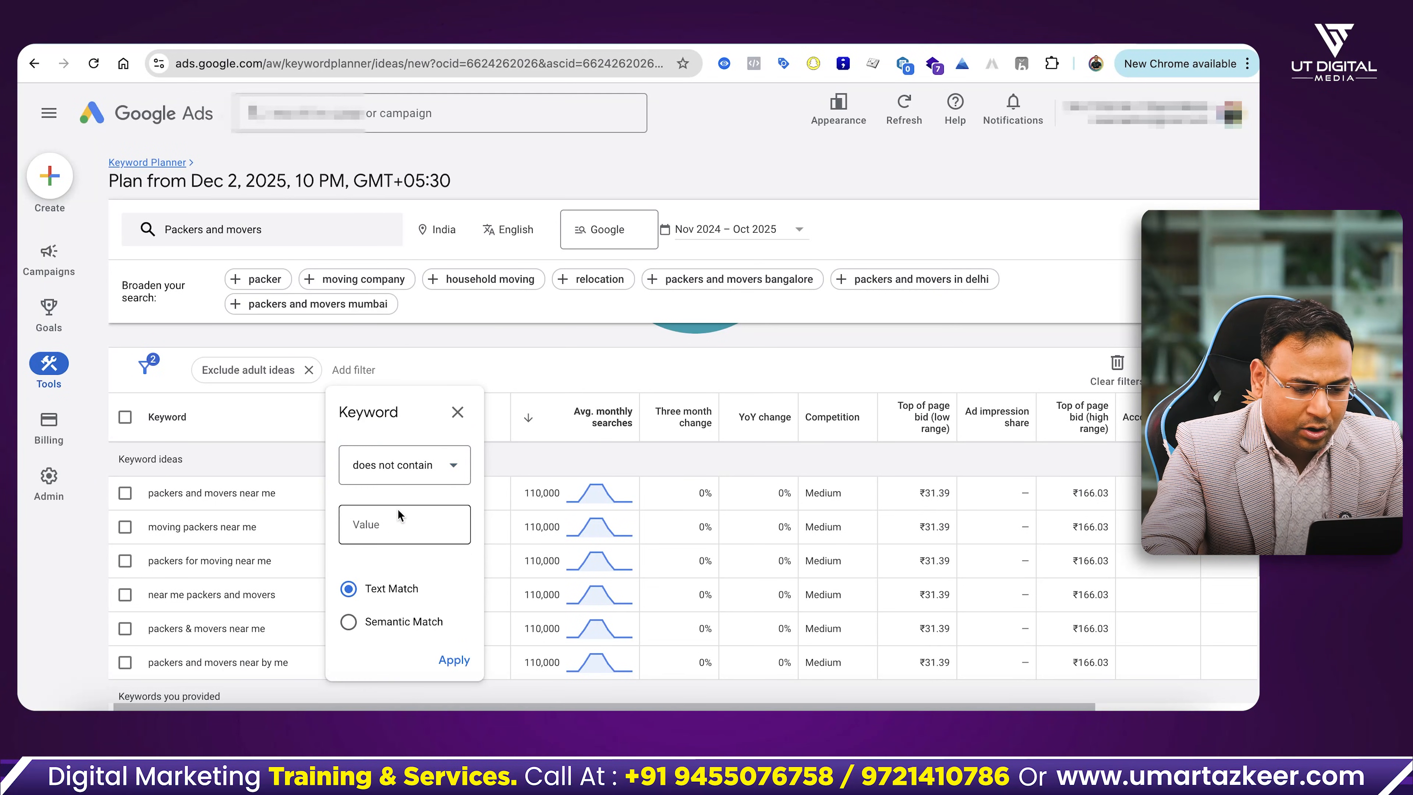
Step: Enter Jobs, Training, Course, Career, "DIY", Meaning, pdf, download, free as the excluded words, choose Semantic Match and apply the filter
left_click(398, 514)
type("\"Jobs\", \"Training\", \"Course\", \"Career\", \"DIY\", \"Meaning\" \"pfd\" \"download\" \"free\"")
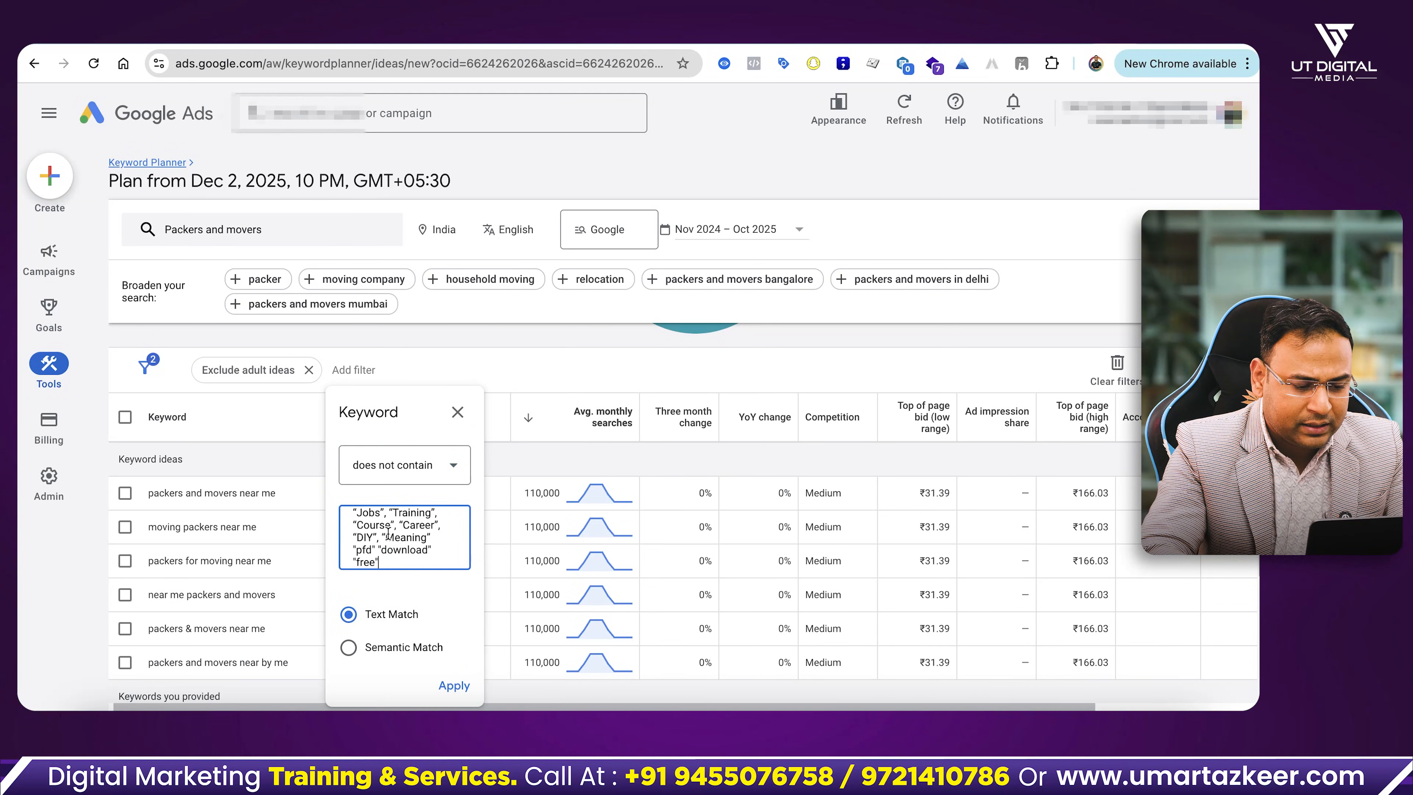
left_click(360, 510)
key("BackSpace")
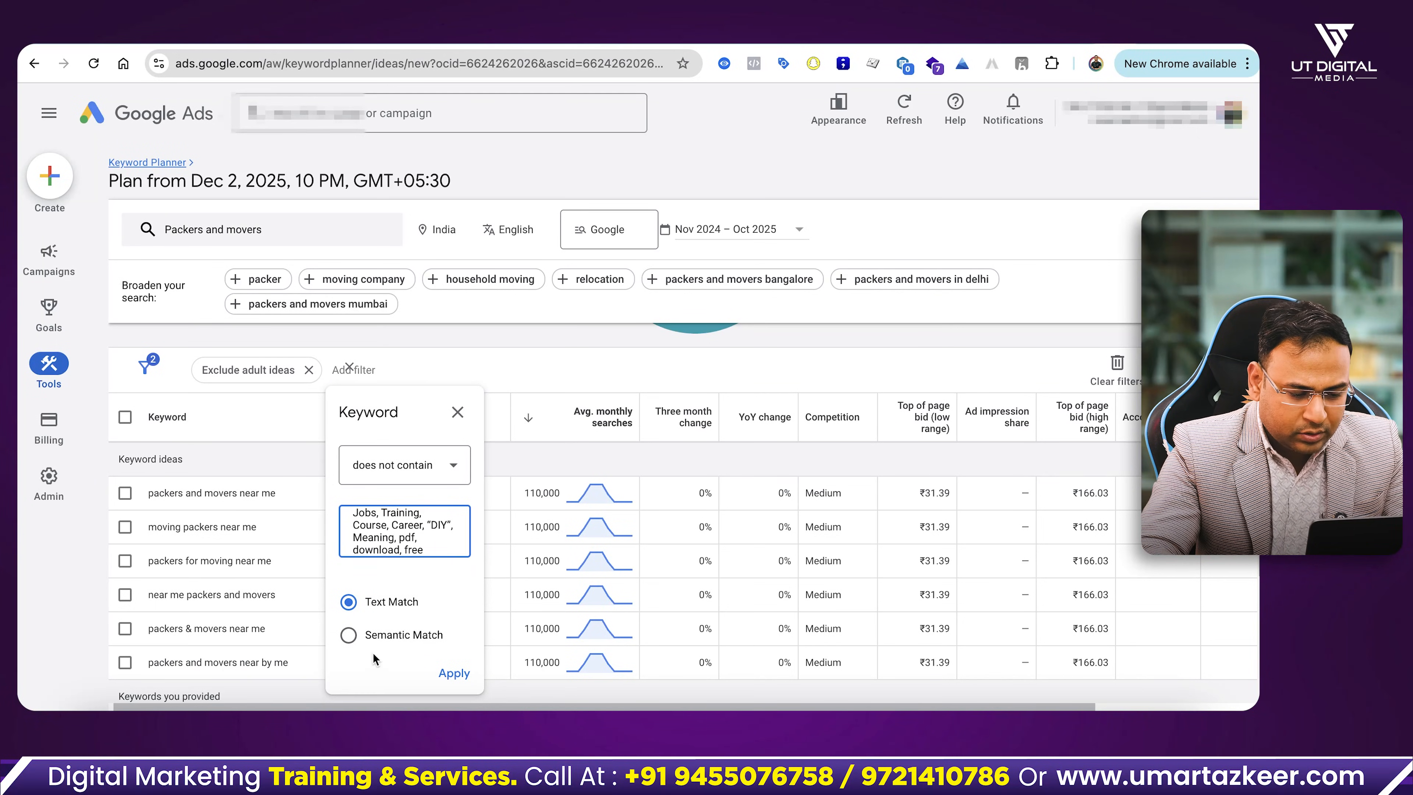
left_click(393, 631)
left_click(454, 671)
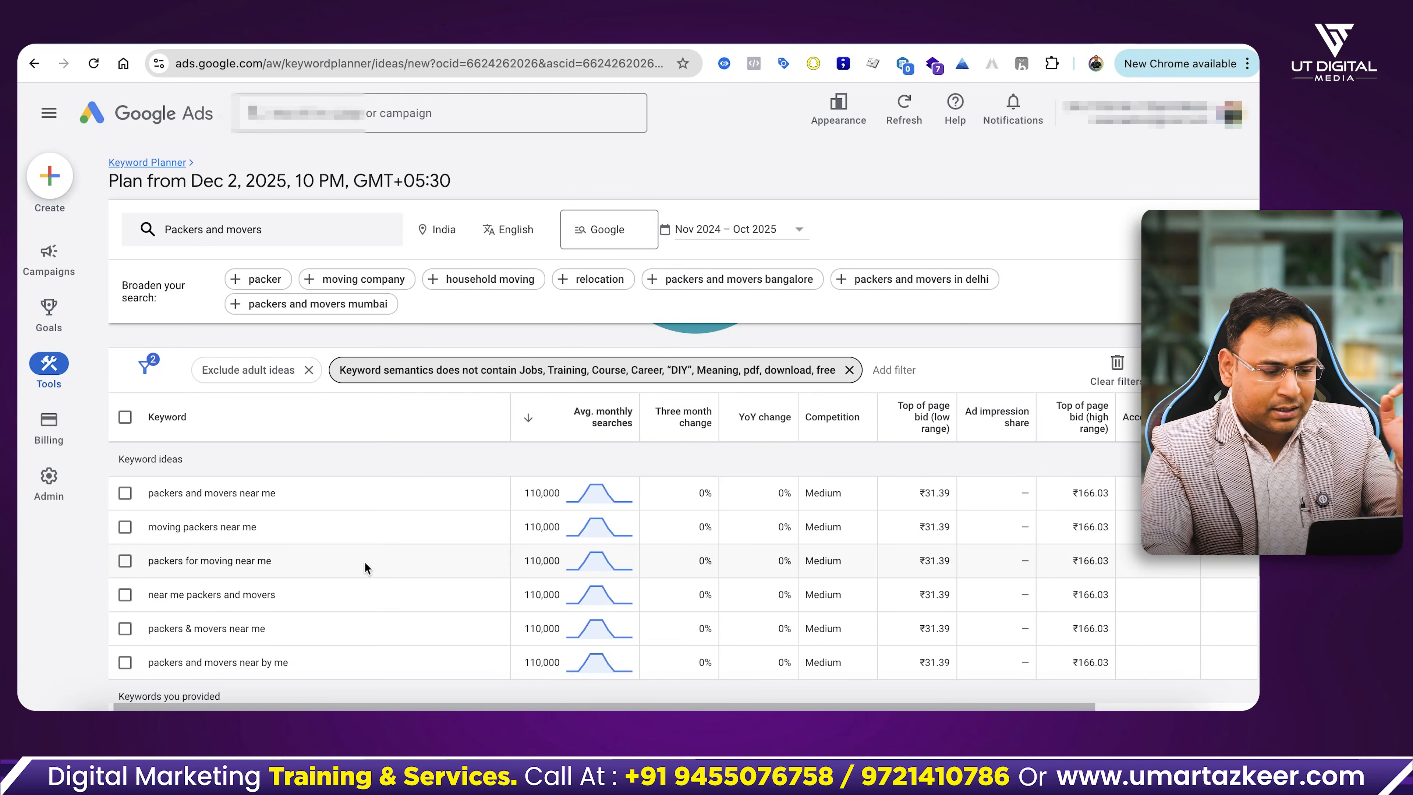
Step: Review the keyword ideas remaining with the exclusion filter applied
scroll(364, 561, "down", 1)
scroll(364, 561, "up", 2)
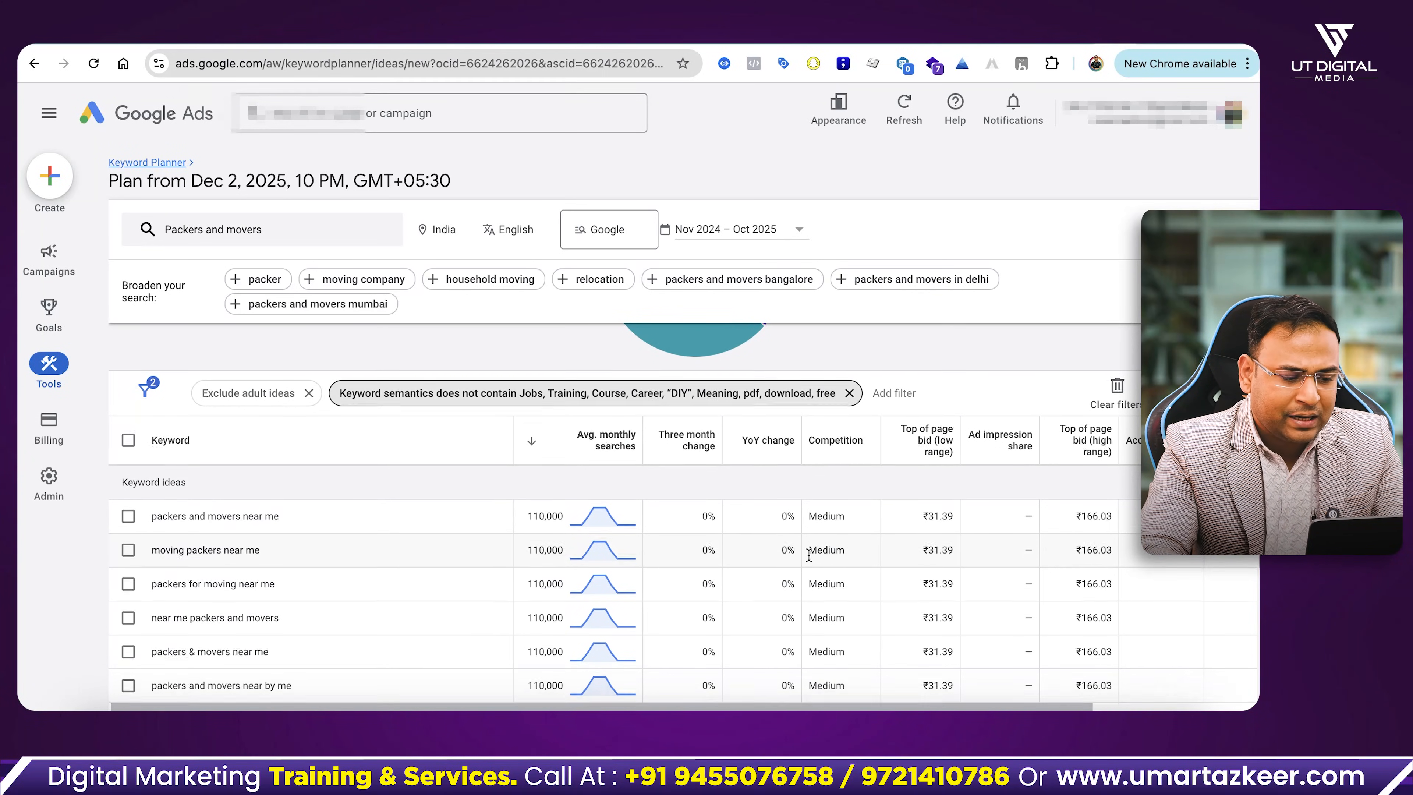
scroll(808, 555, "down", 1)
scroll(808, 554, "up", 1)
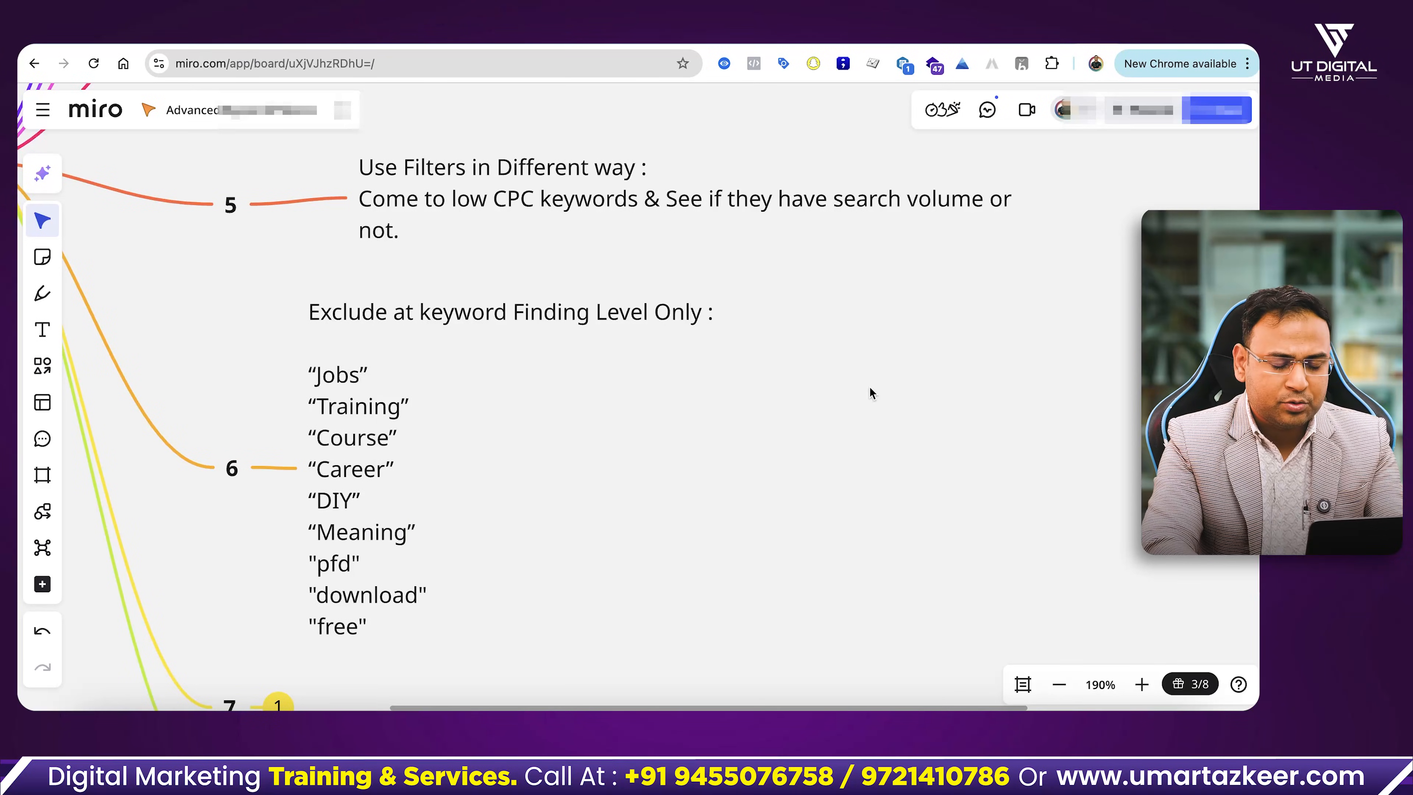
Step: On the Miro board, expand branch 7 and read its note on the Ad Impression Share Filter
scroll(869, 387, "down", 5)
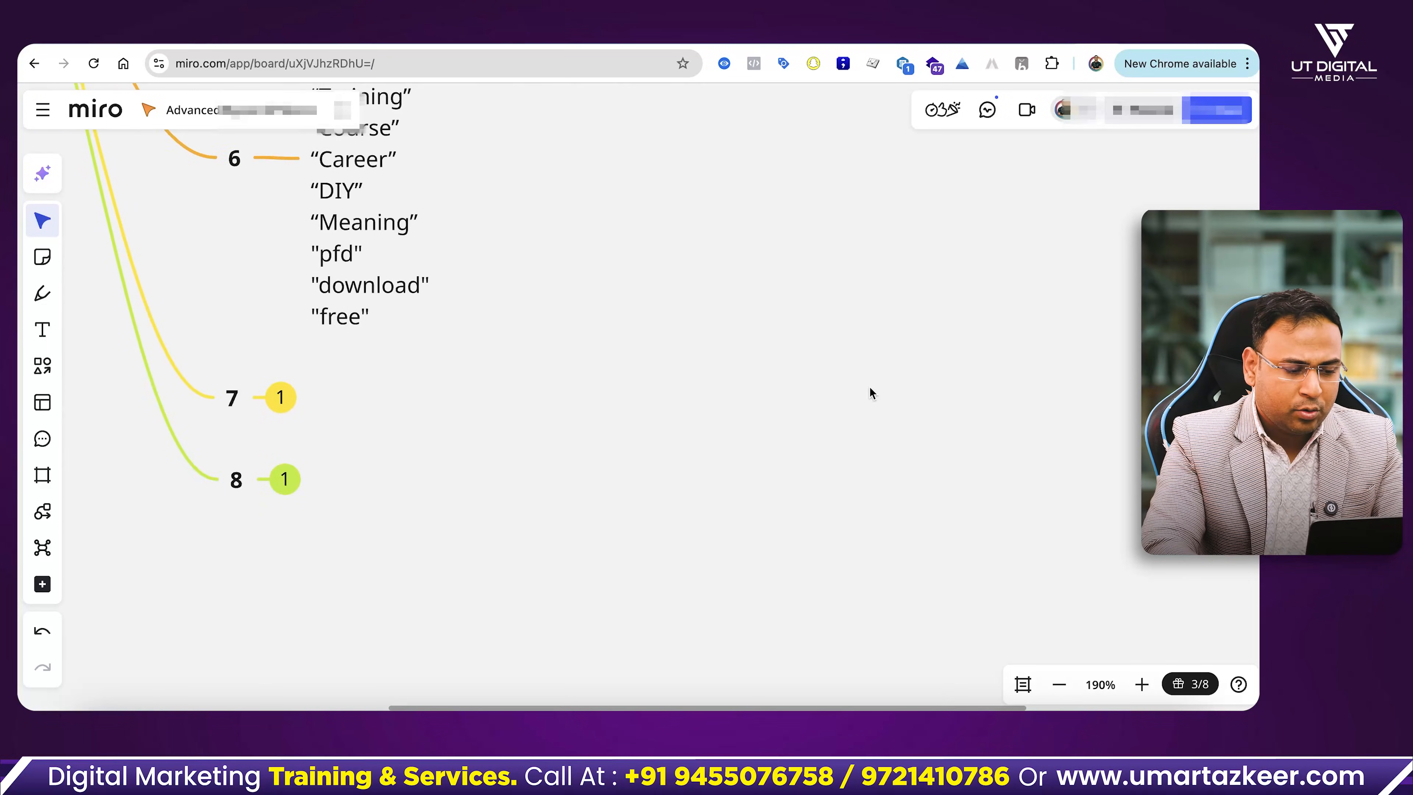
scroll(319, 397, "up", 5)
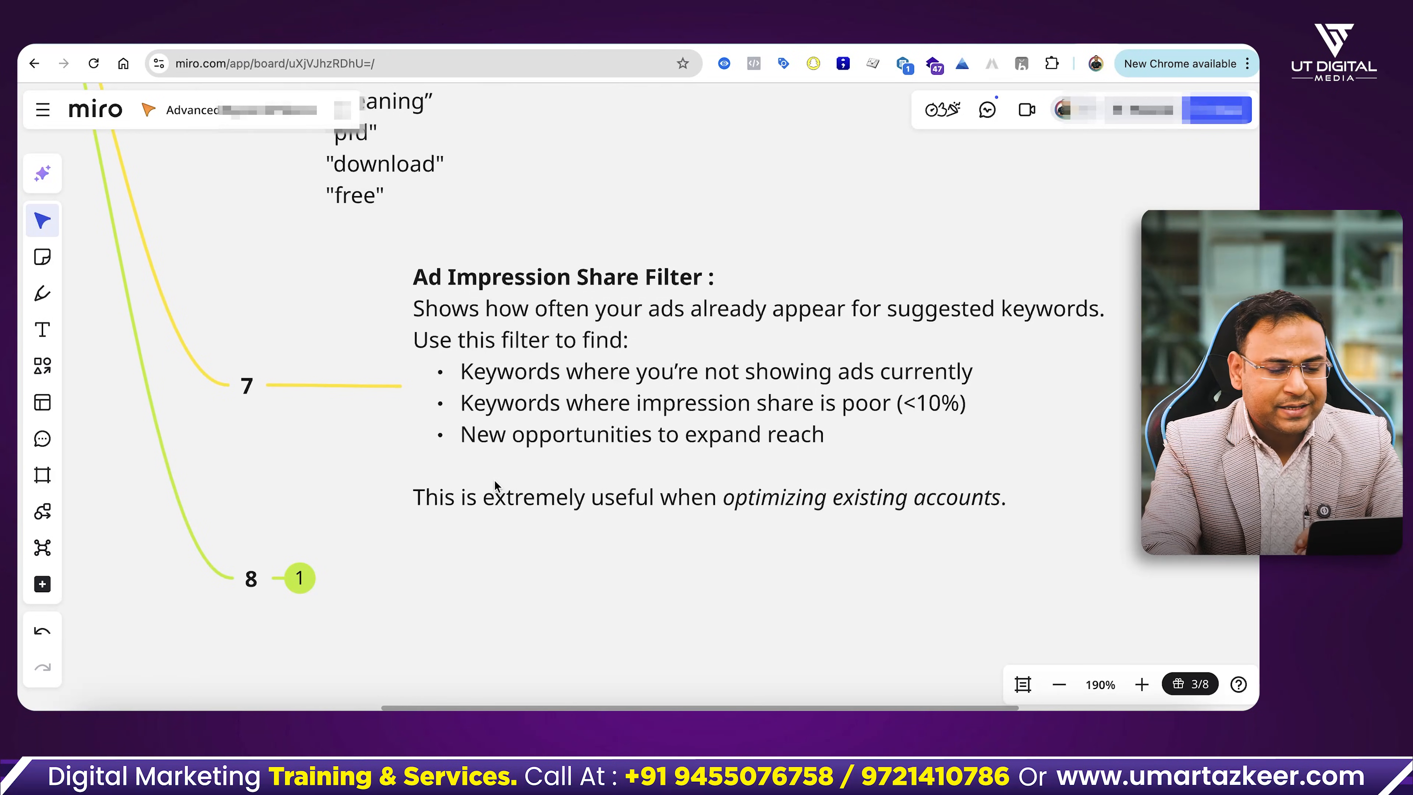
double_click(518, 280)
left_click(571, 276)
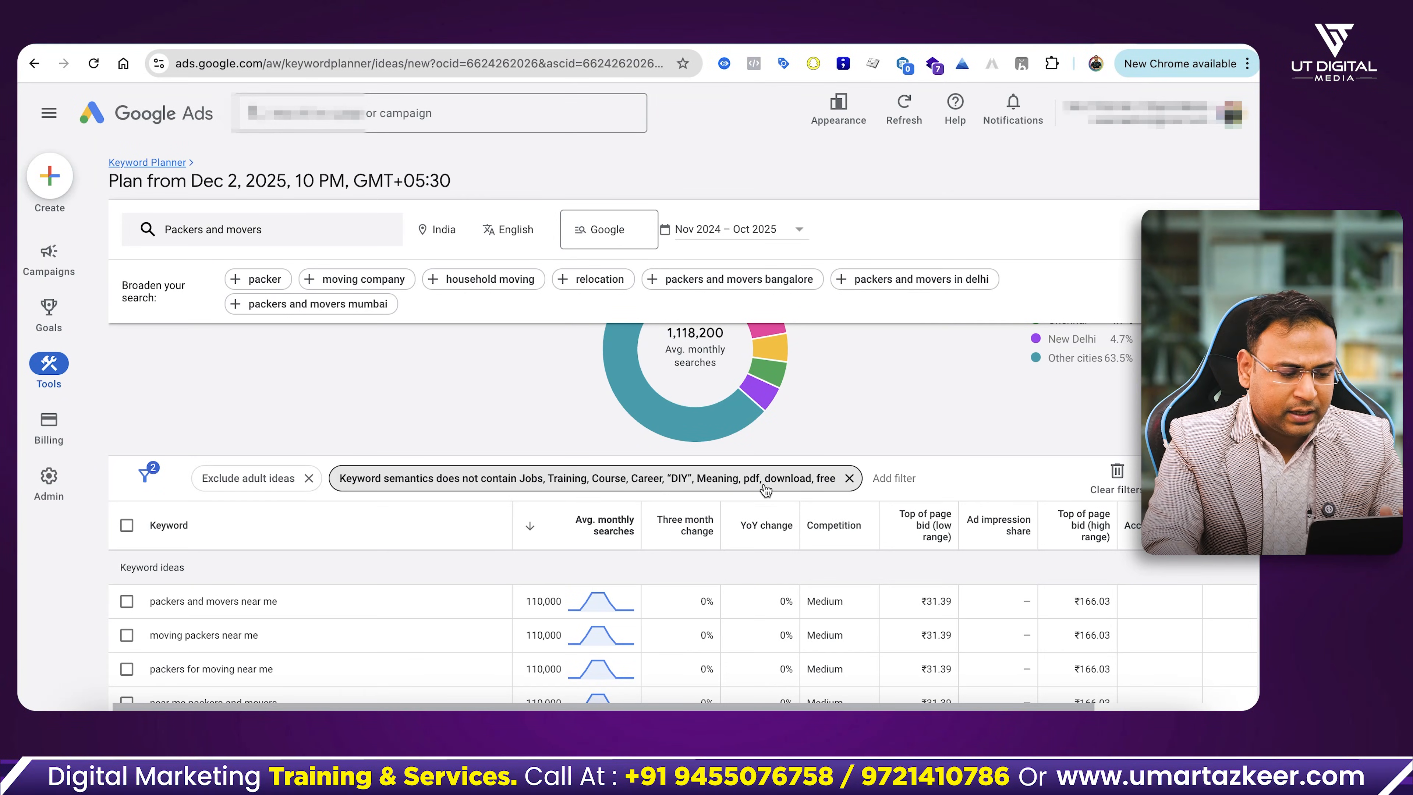
Step: Switch to Keyword Planner and remove the "does not contain" keyword filter, keeping the adult ideas exclusion
scroll(681, 512, "down", 1)
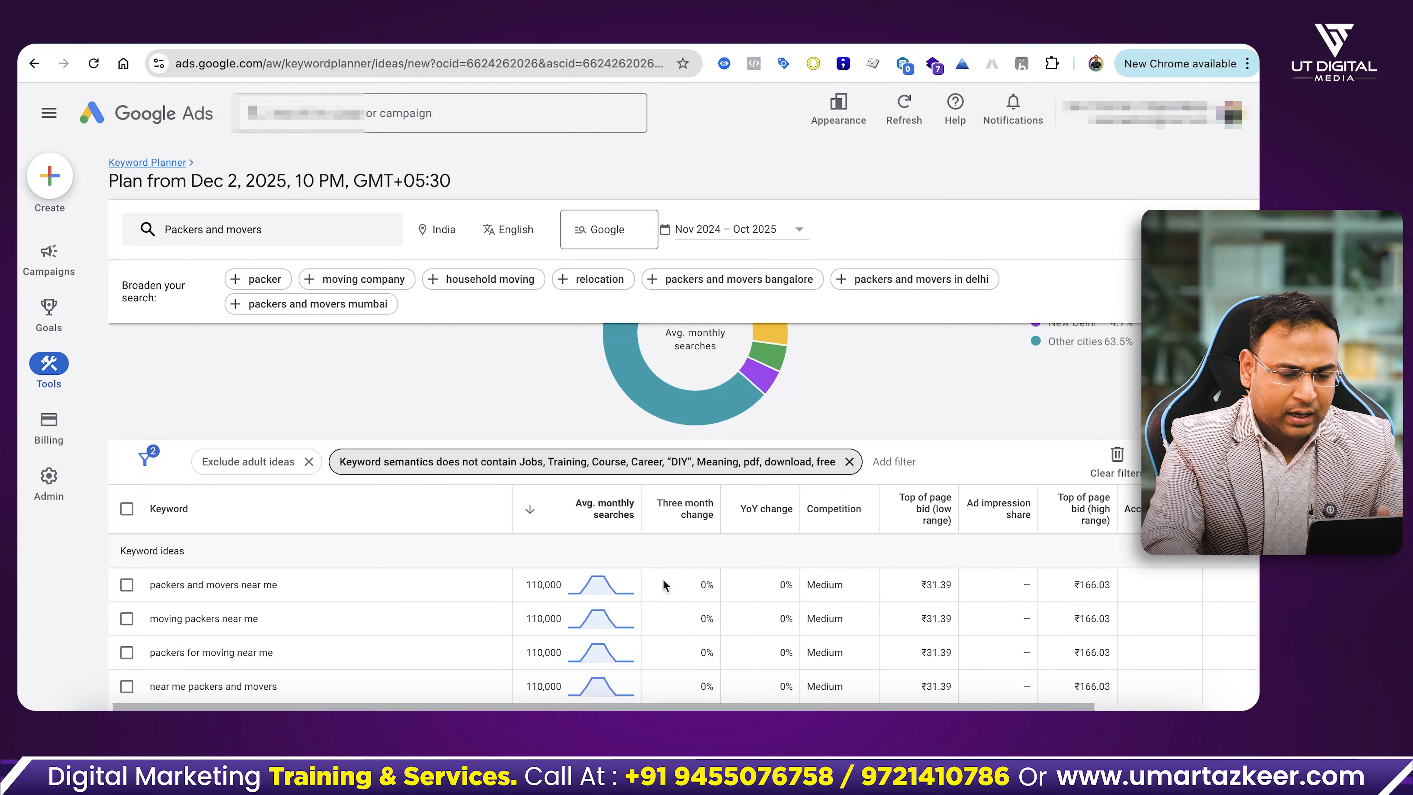
left_click(859, 458)
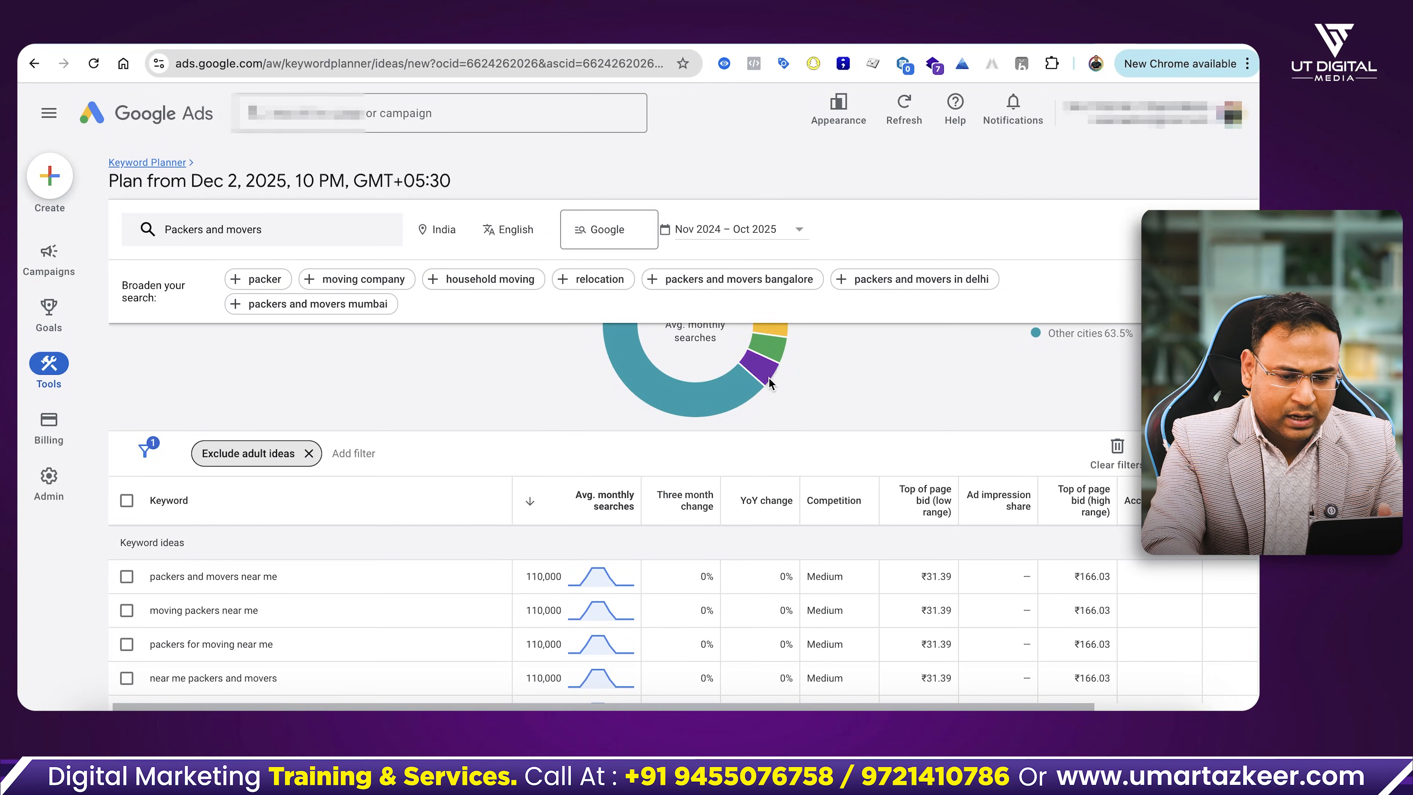
Step: Examine the ad impression share column for the keyword "packers and movers near me" in the keyword ideas table
scroll(186, 535, "up", 6)
left_click(162, 560)
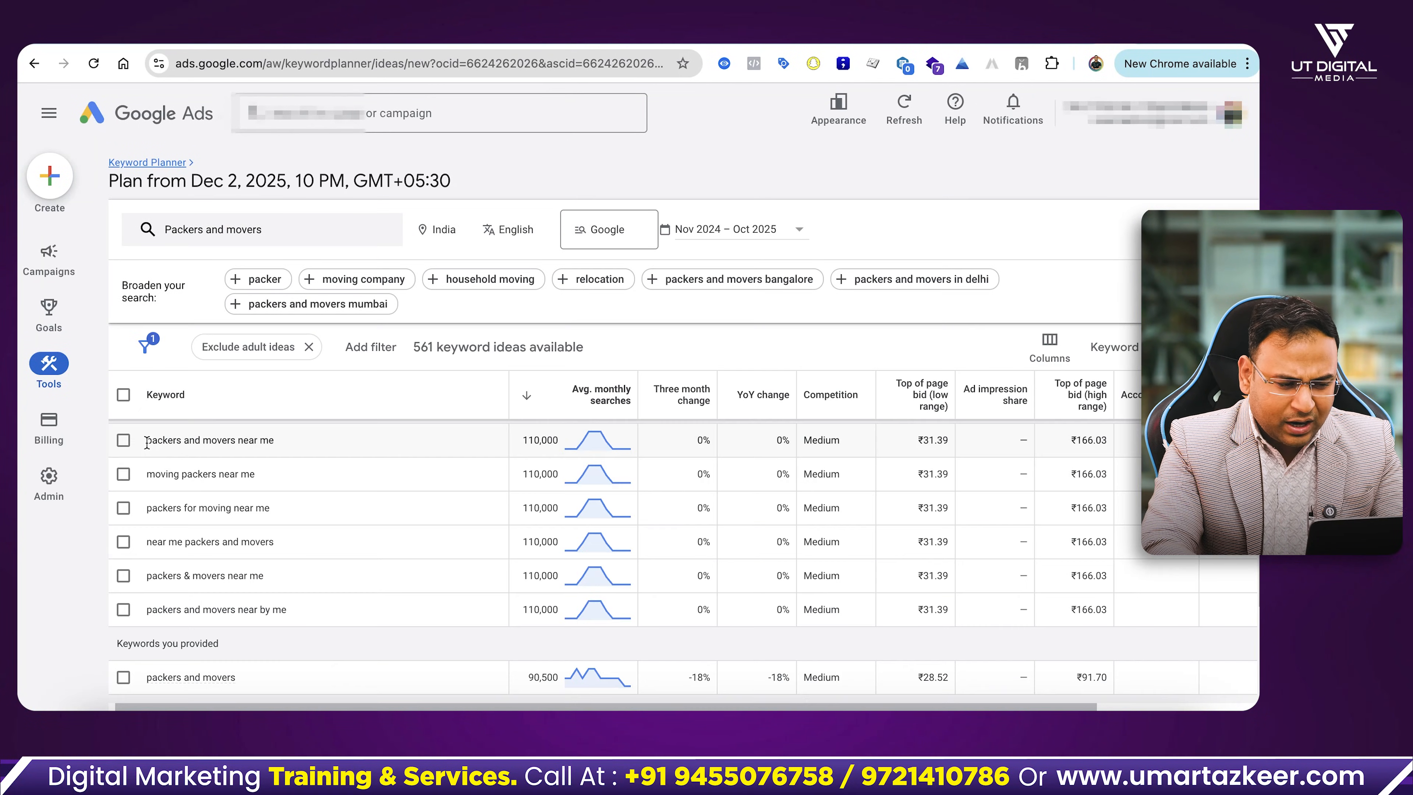
left_click_drag(146, 440, 275, 439)
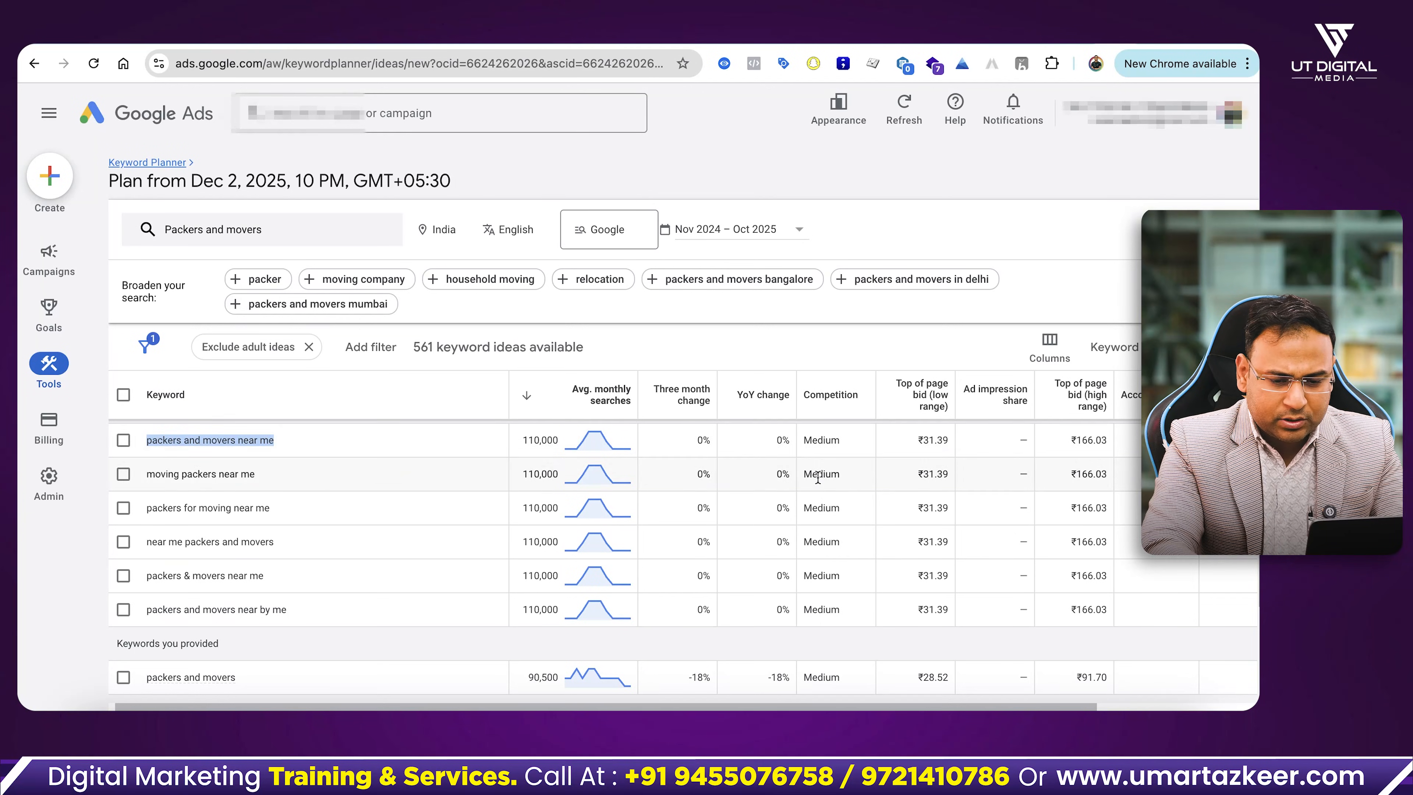
scroll(817, 483, "right", 3)
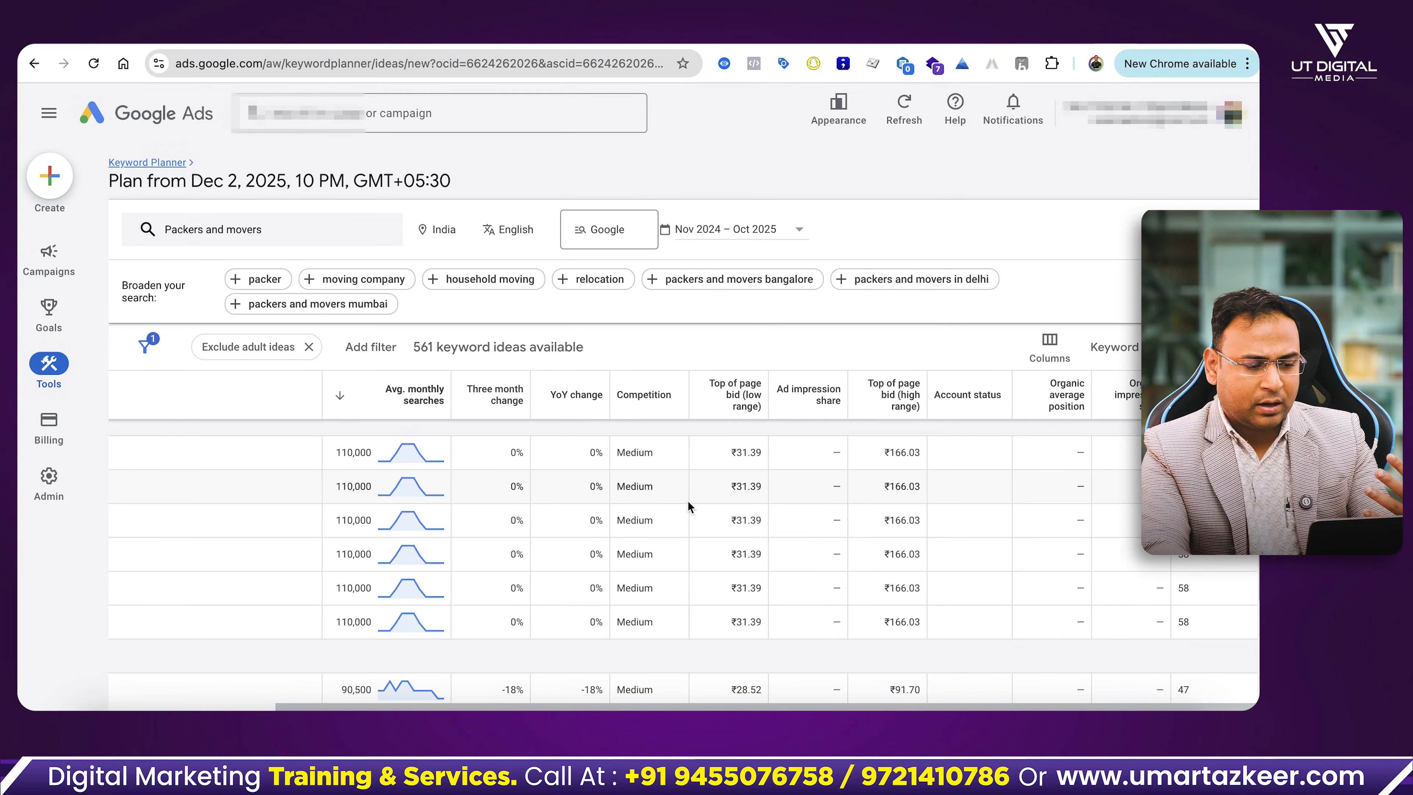
scroll(688, 505, "left", 2)
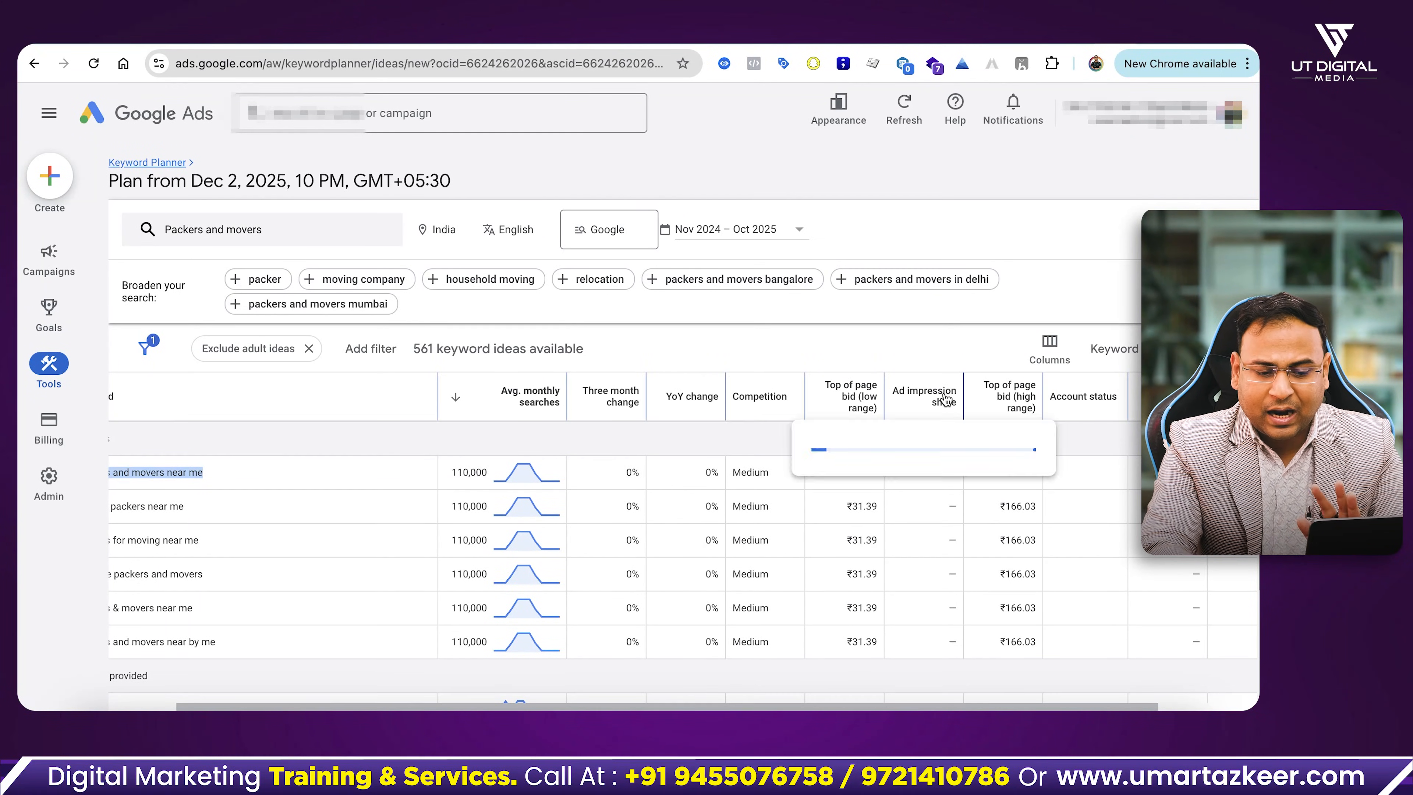
left_click(948, 476)
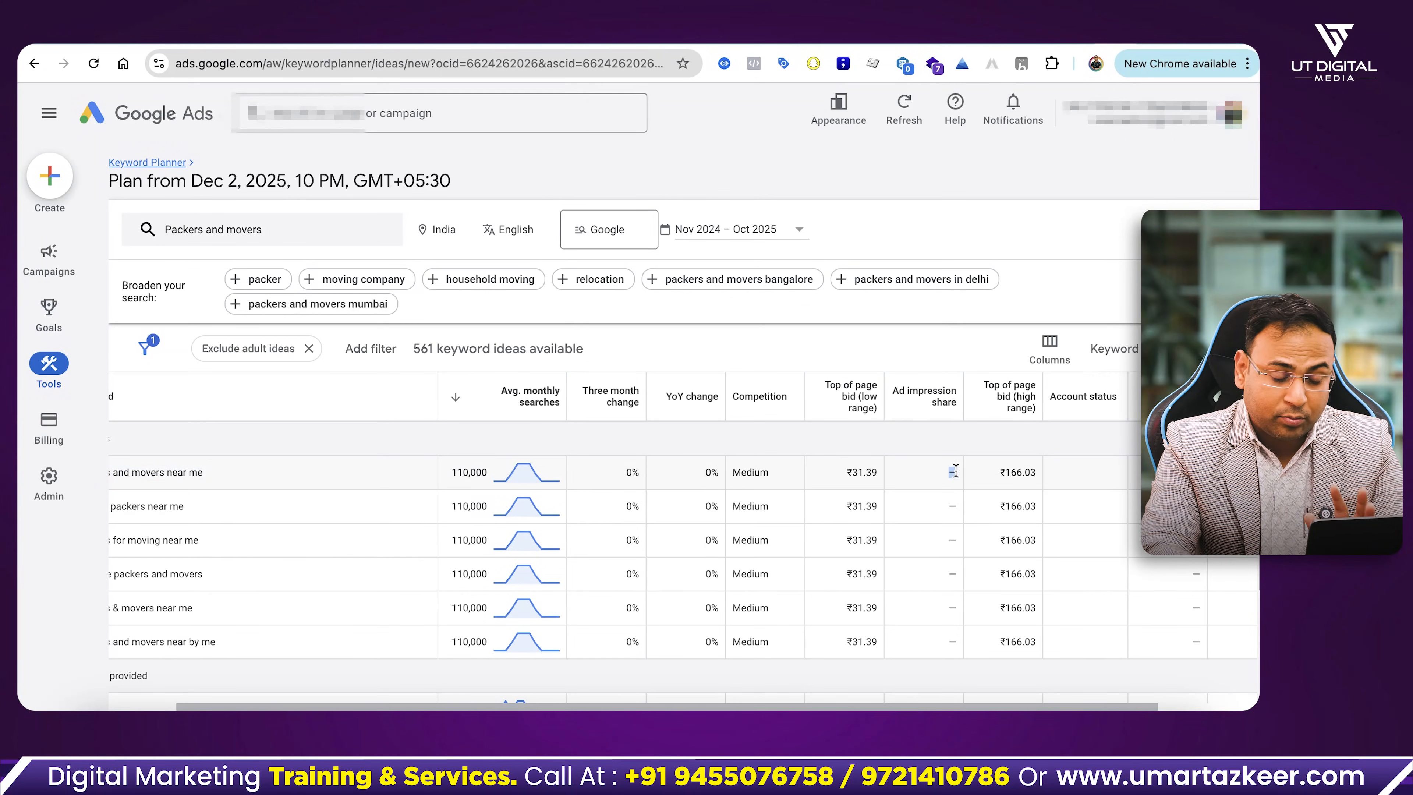
left_click(915, 492)
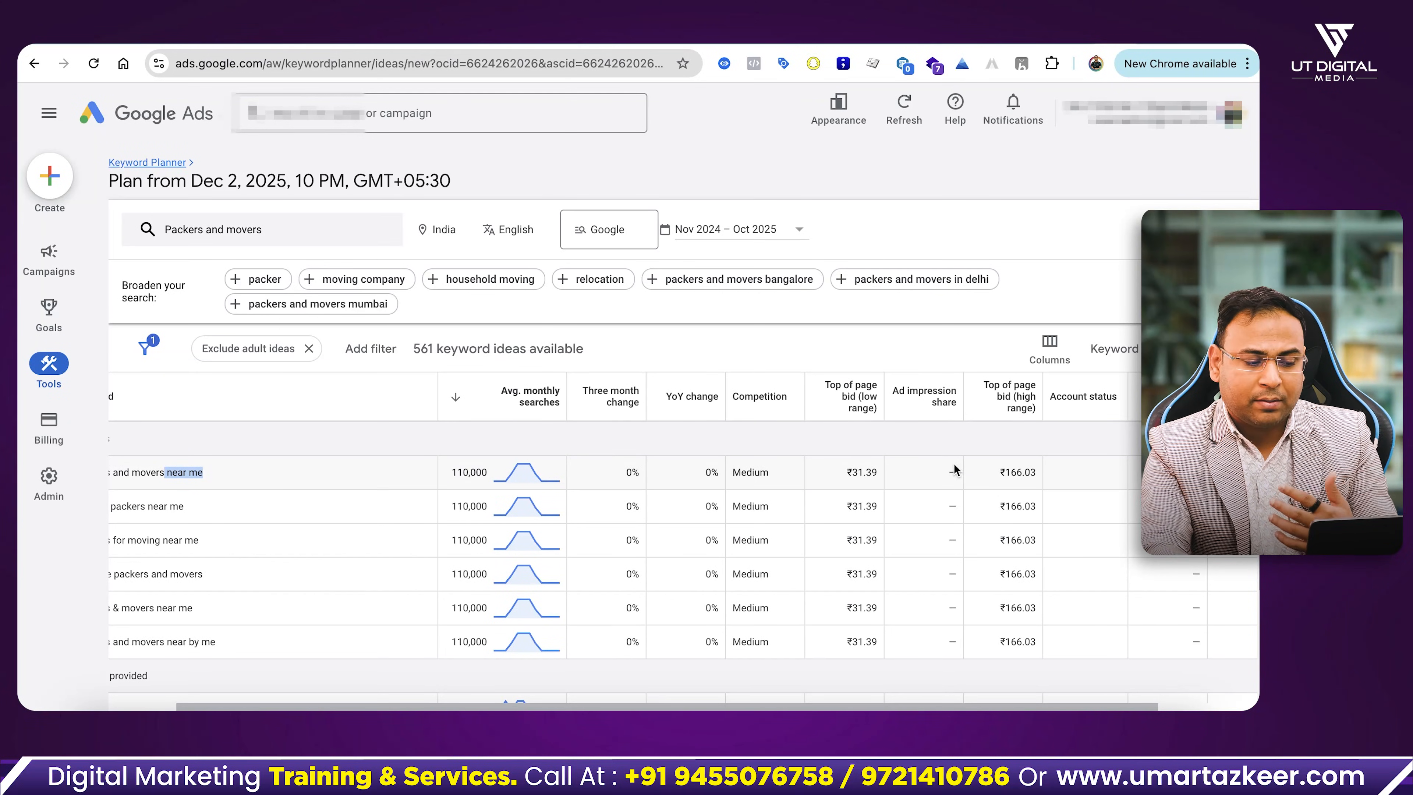
triple_click(157, 473)
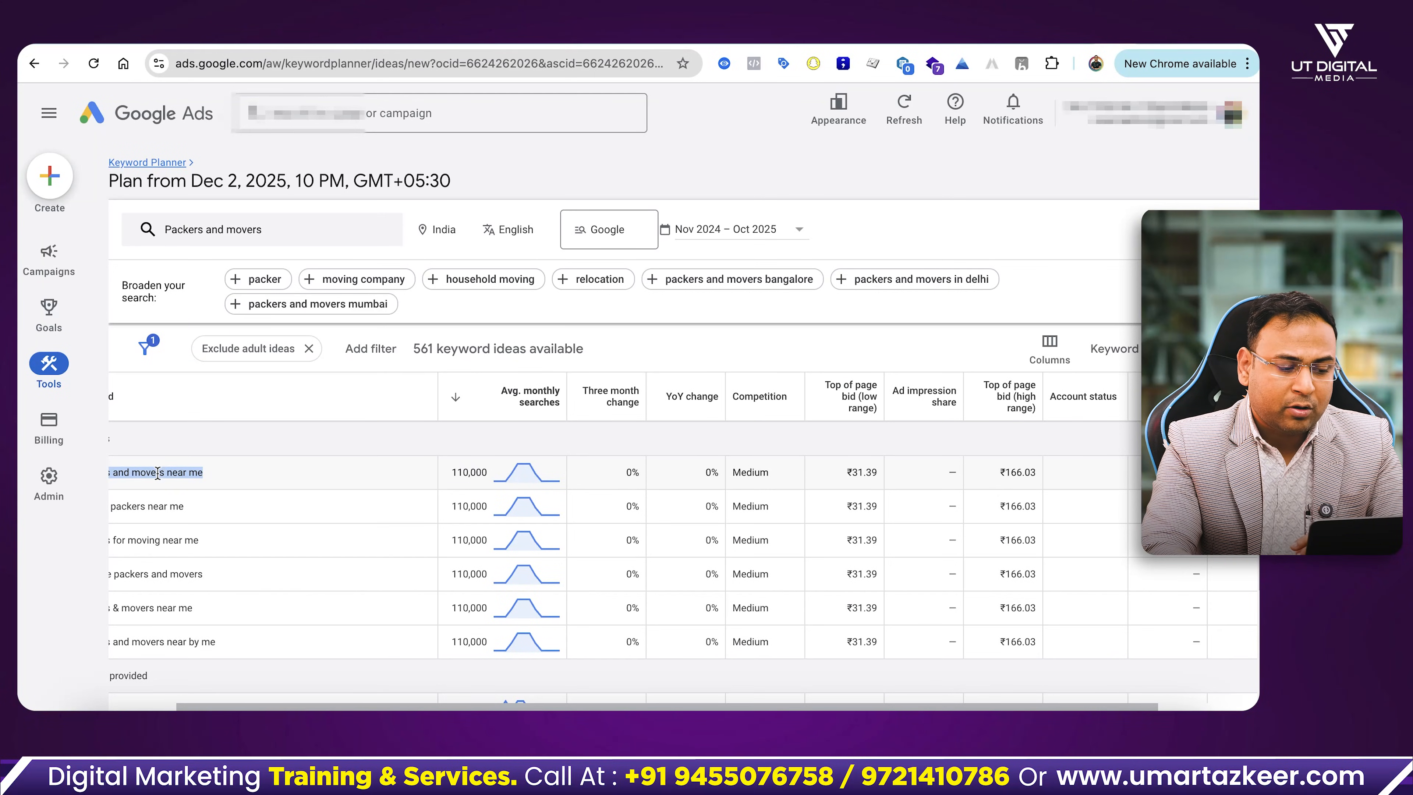
left_click(251, 479)
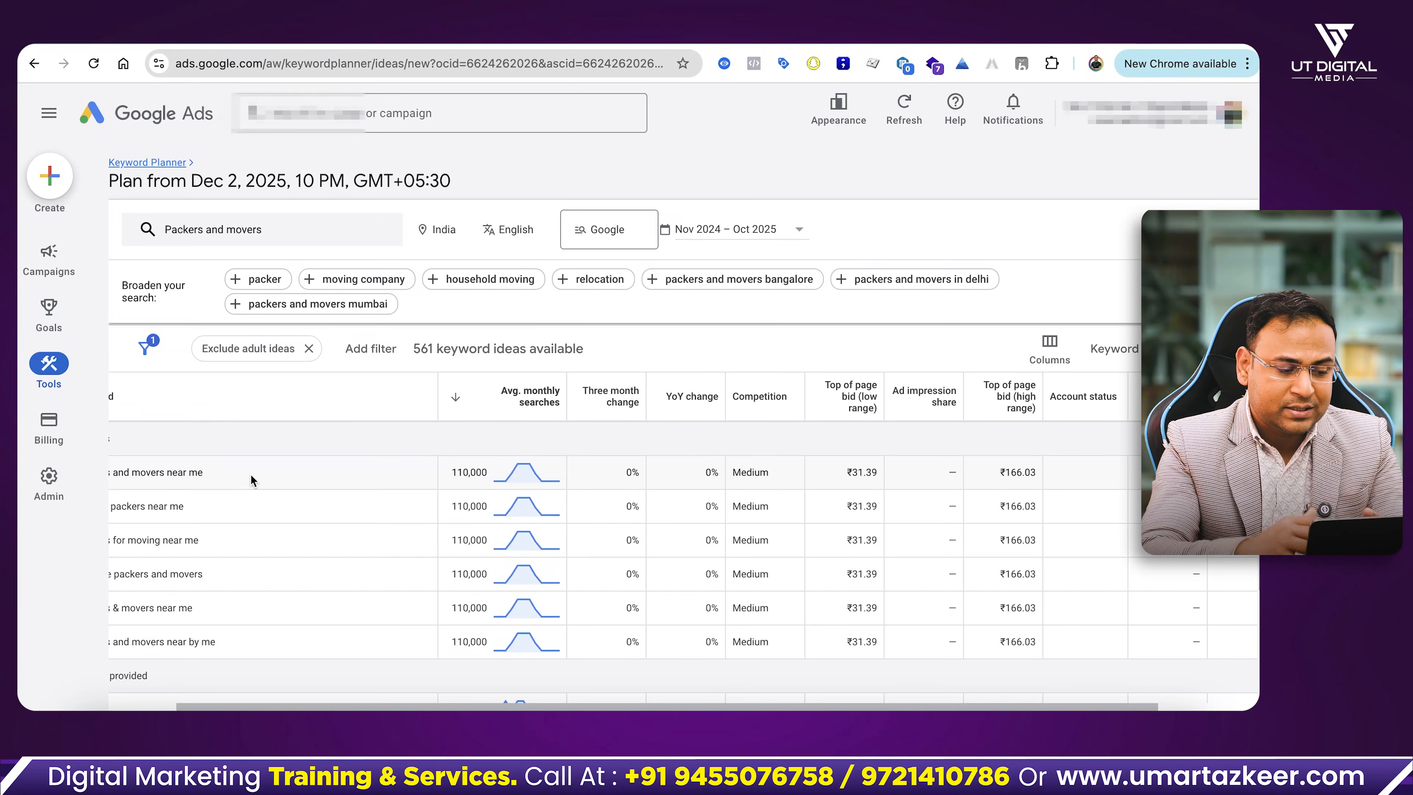